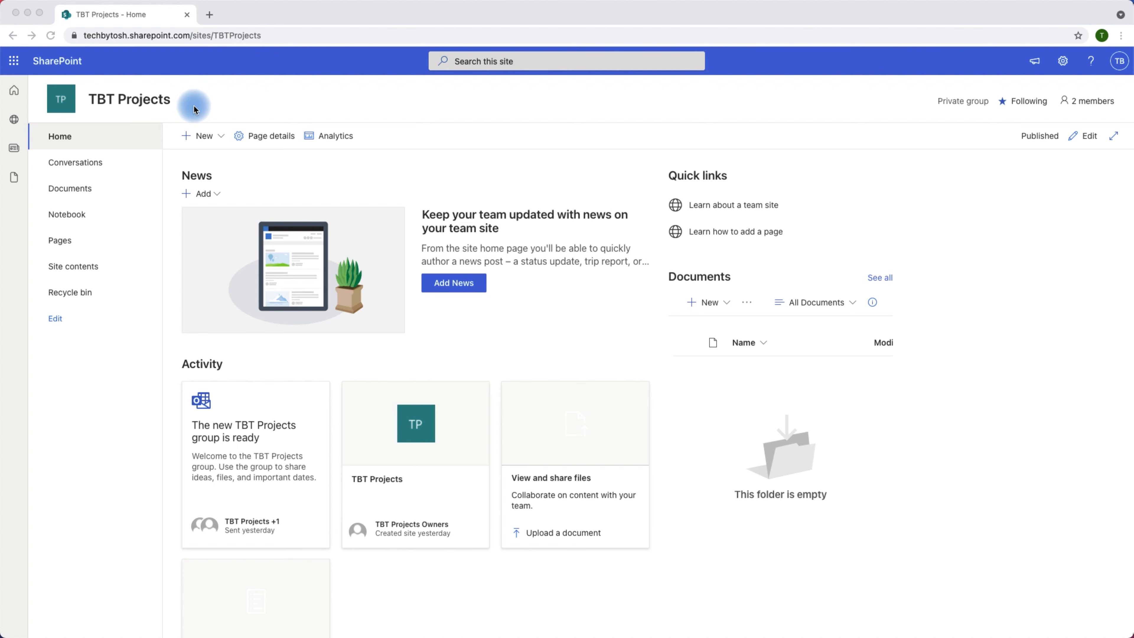
# Step: Examine which item types can be created from the site's home page and from its site contents
pyautogui.click(248, 172)
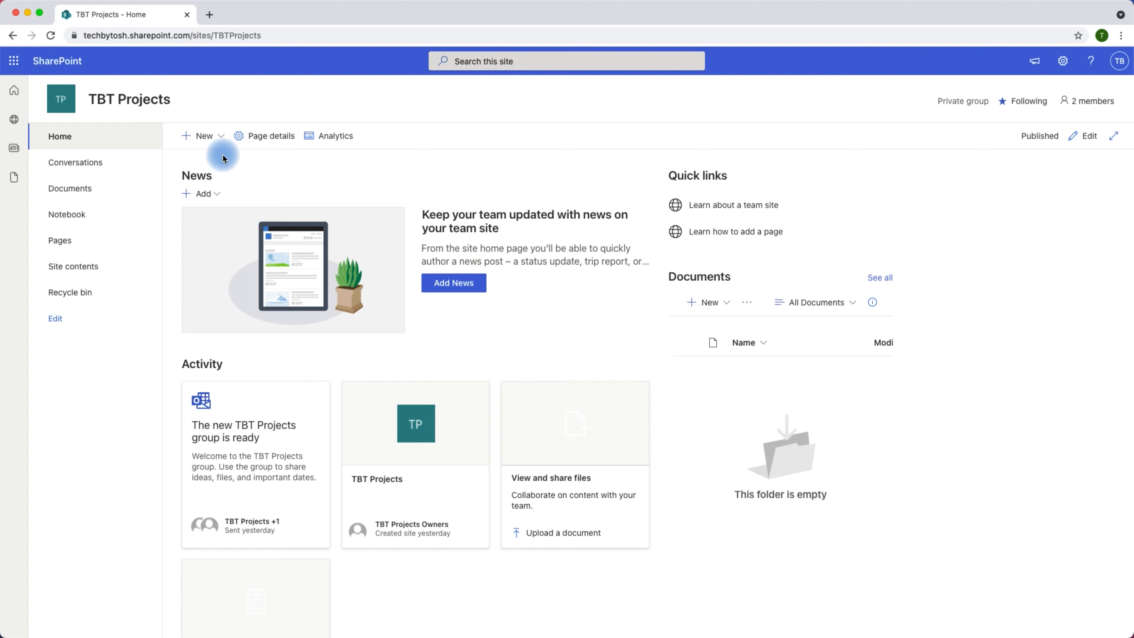
pyautogui.click(221, 138)
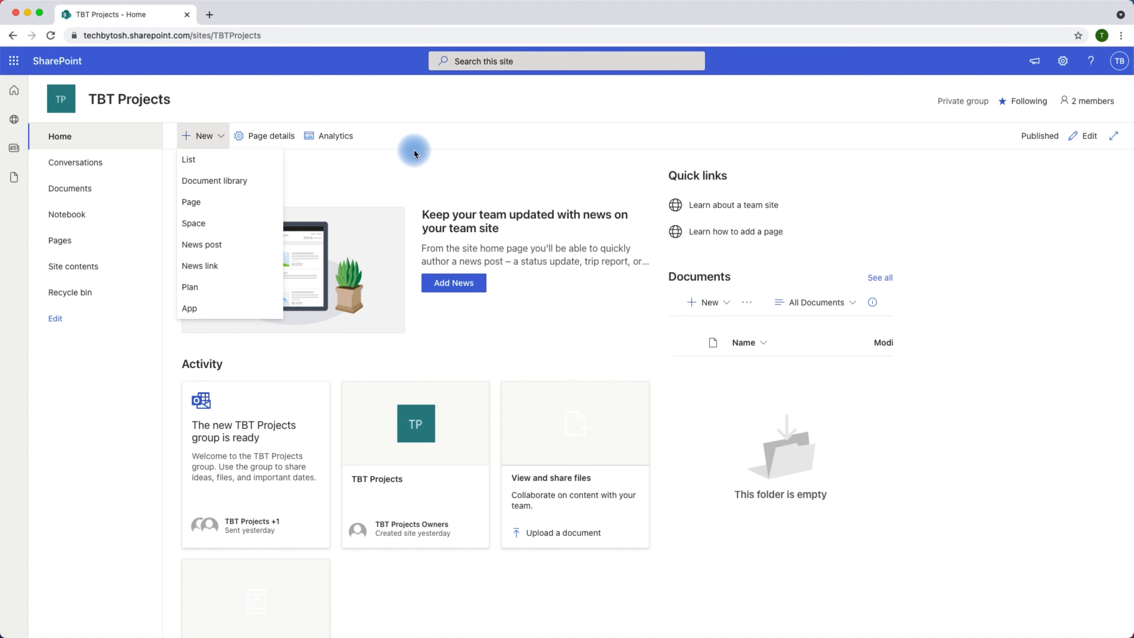
pyautogui.click(552, 107)
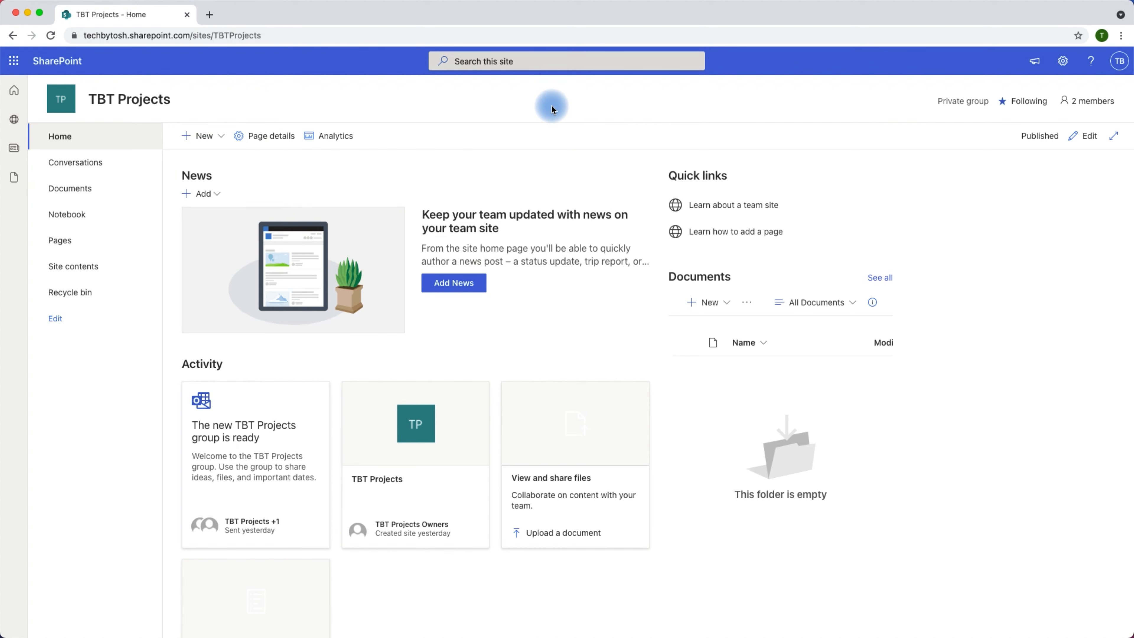
pyautogui.click(1063, 63)
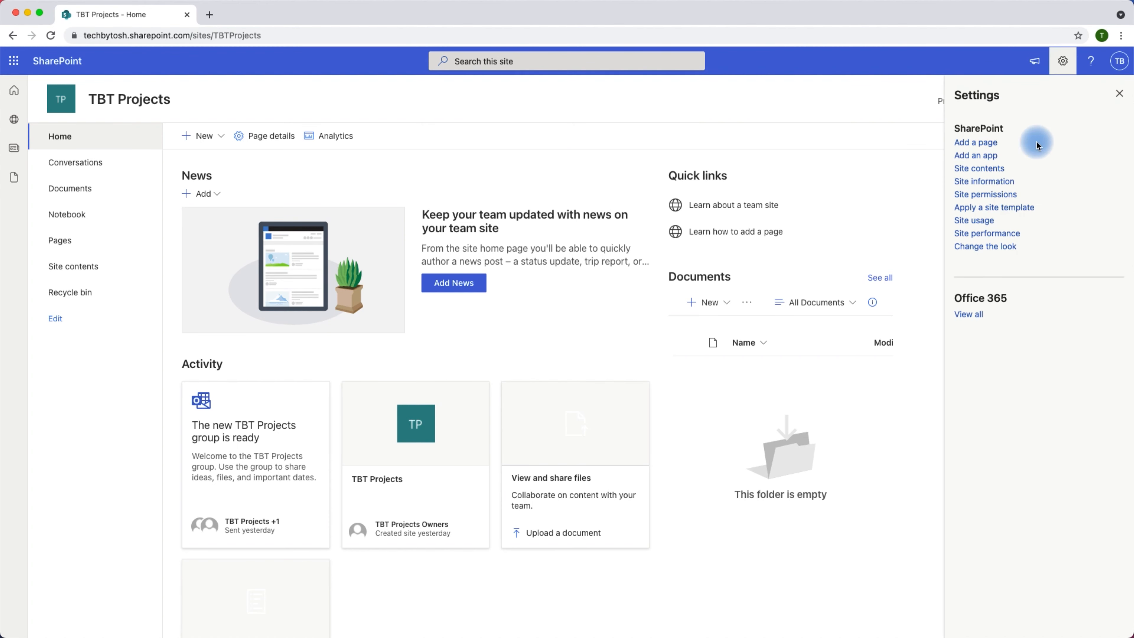
pyautogui.click(992, 169)
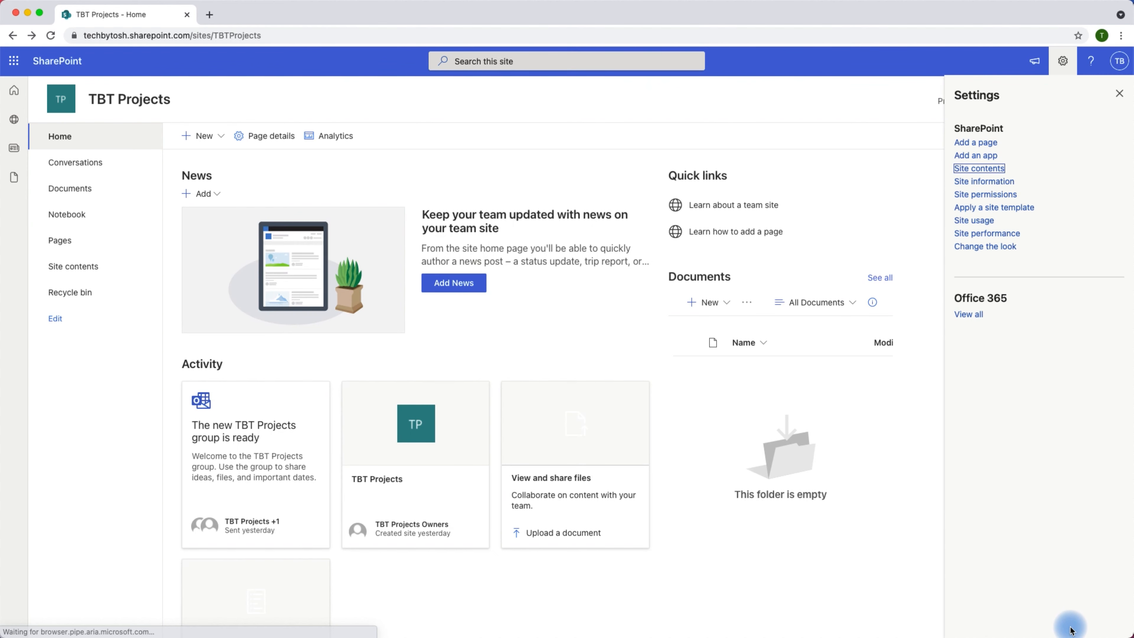
pyautogui.click(223, 140)
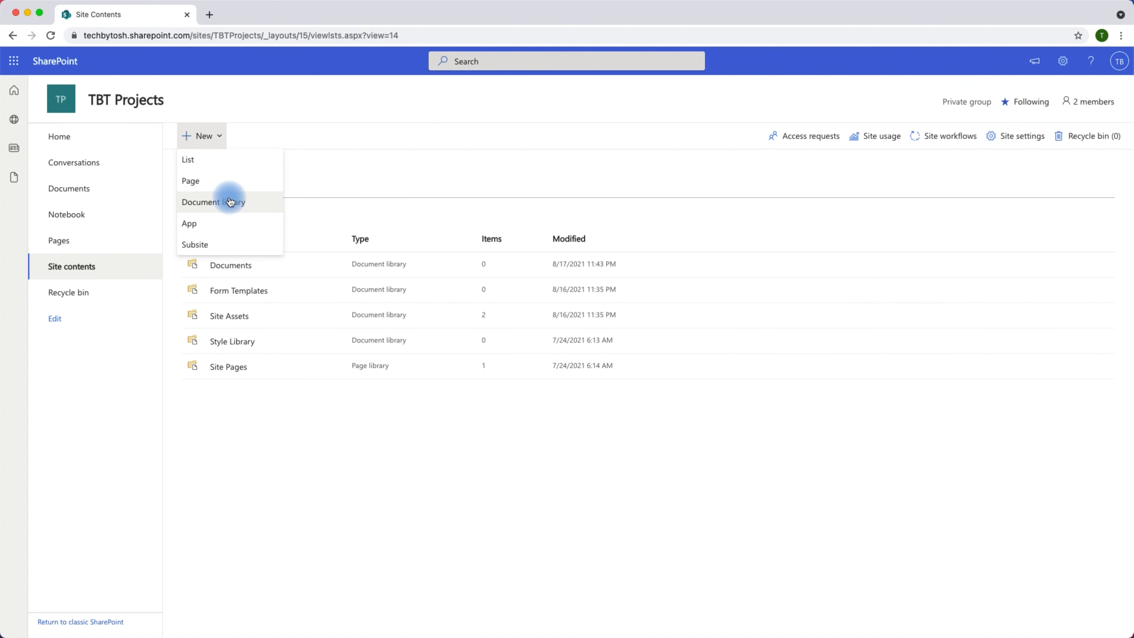
pyautogui.click(329, 178)
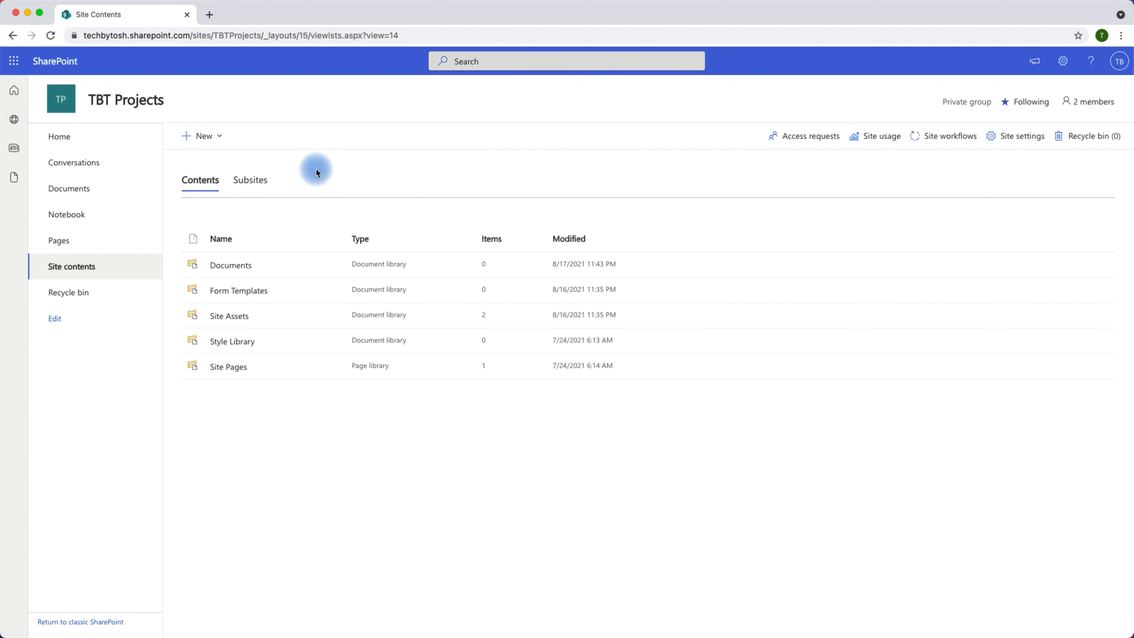
pyautogui.click(63, 137)
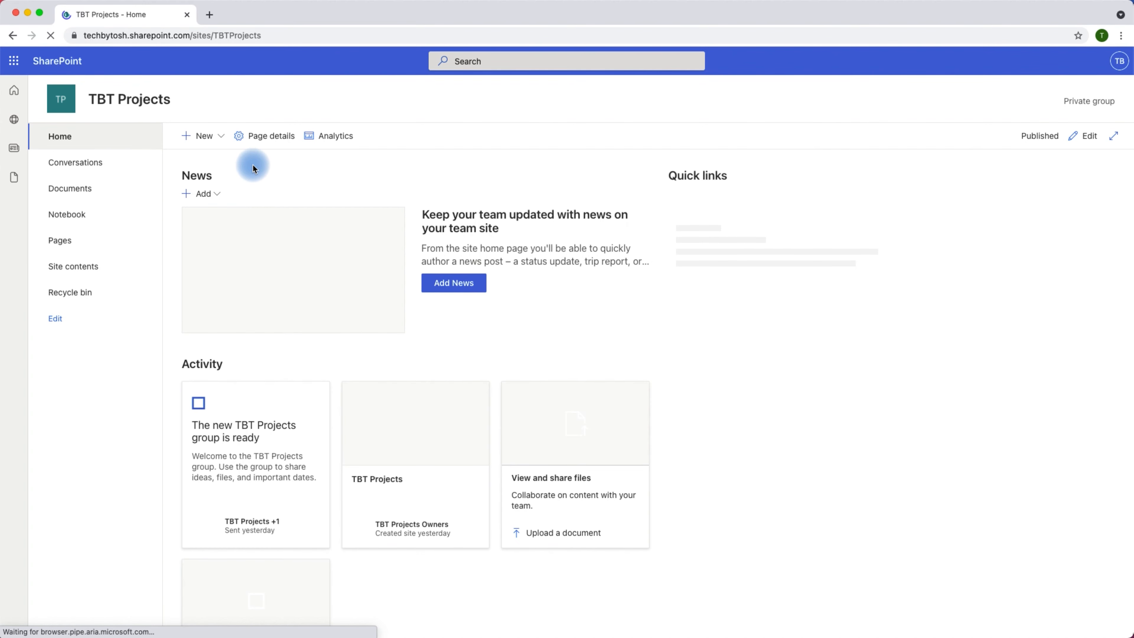
# Step: Start a new document library from the home page and name it ProjectDocuments, without a space
pyautogui.click(224, 140)
pyautogui.click(226, 182)
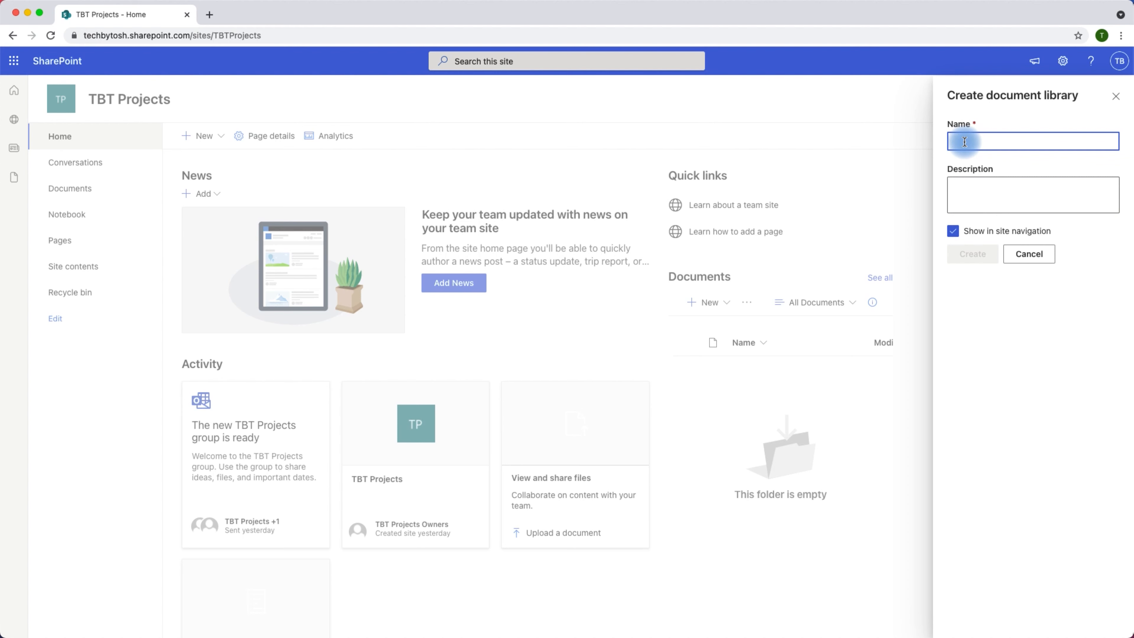
pyautogui.write('Project Documents')
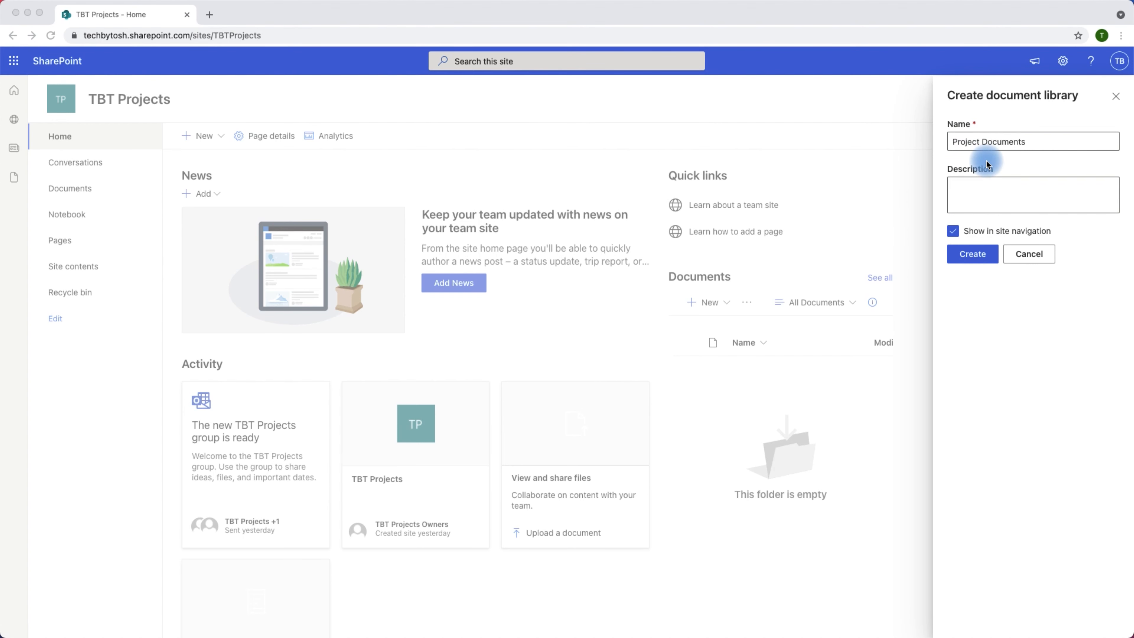
pyautogui.click(982, 148)
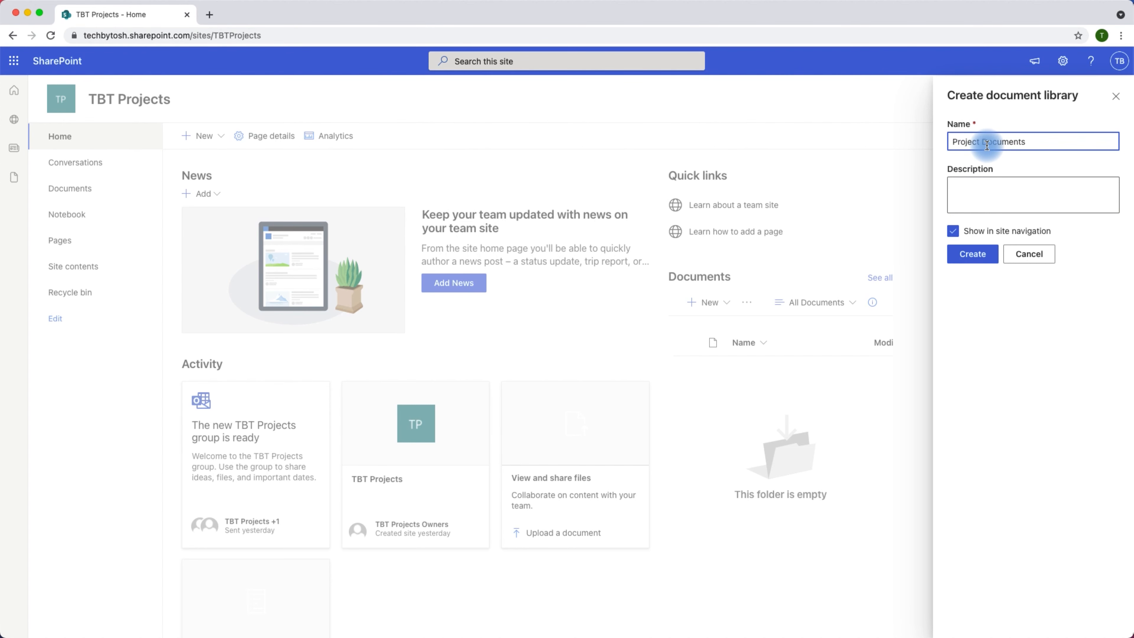
pyautogui.press('BackSpace')
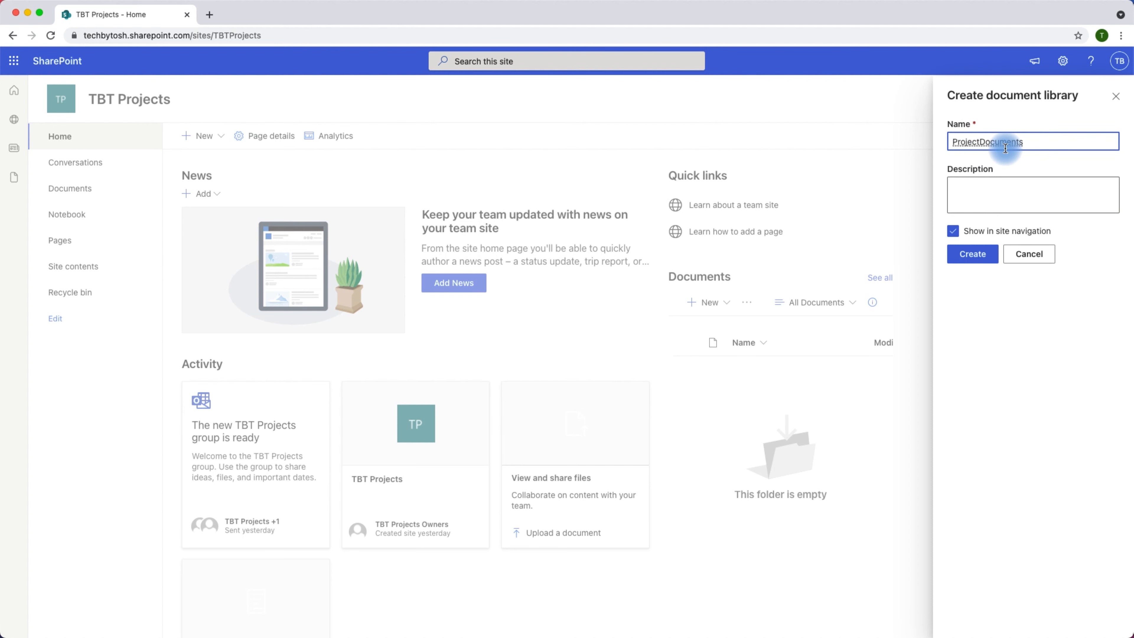
# Step: Enter the description "Project related documents", keep the library shown in site navigation, and create it
pyautogui.click(989, 190)
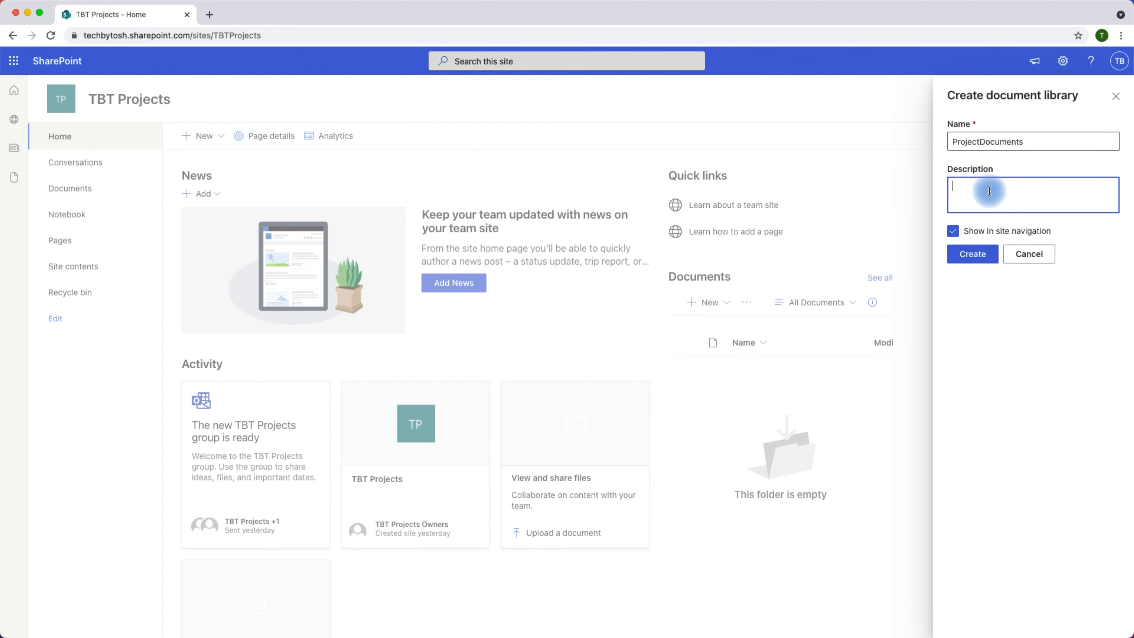
pyautogui.write('Project related documents')
pyautogui.click(953, 232)
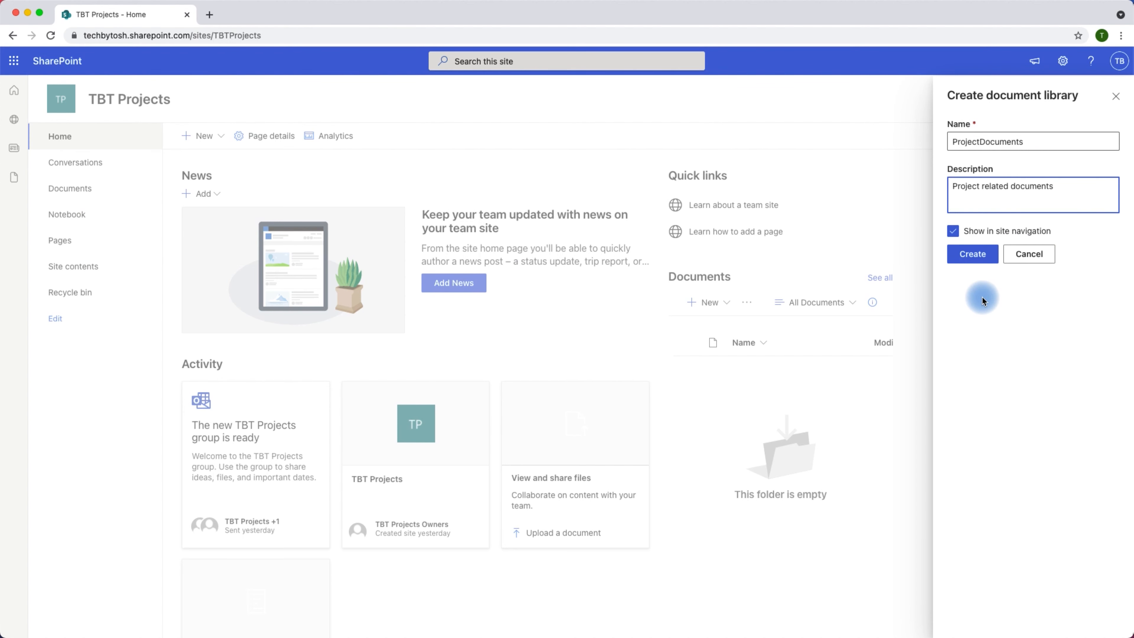
pyautogui.click(975, 255)
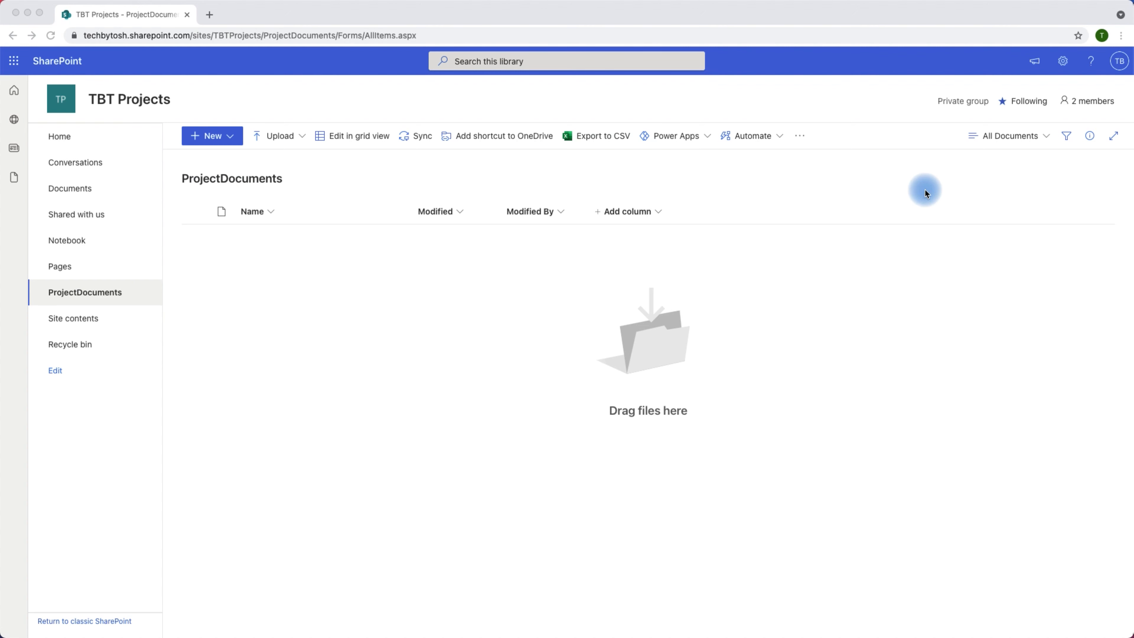
# Step: Rename the new library to "Project Documents" in its library settings and save the change
pyautogui.click(1020, 190)
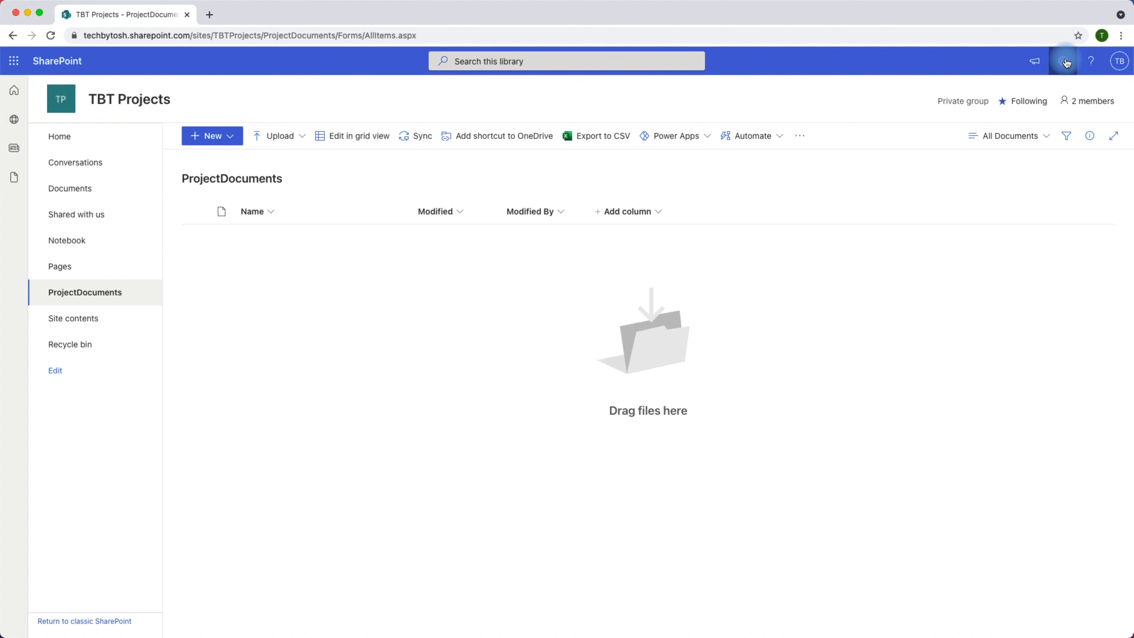
pyautogui.click(1065, 62)
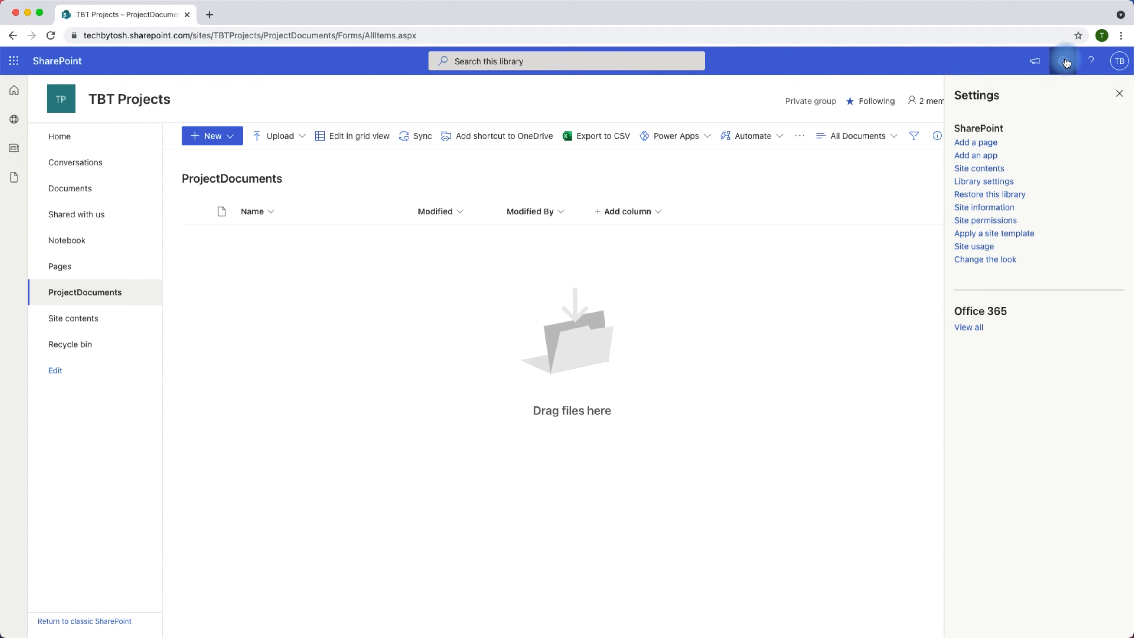
pyautogui.click(983, 181)
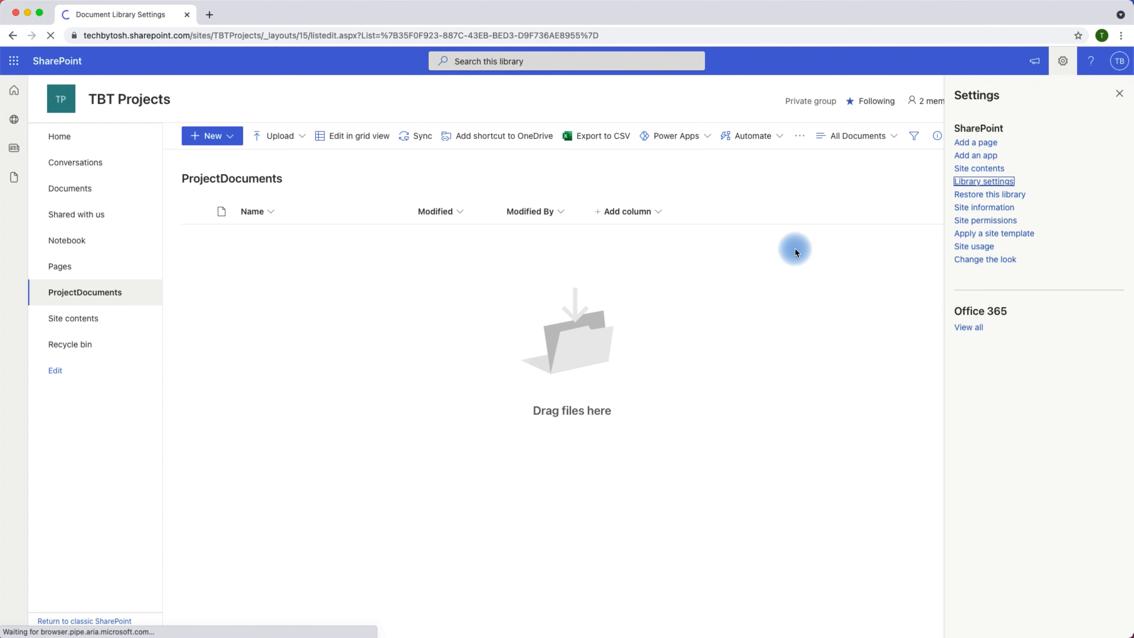
pyautogui.click(190, 259)
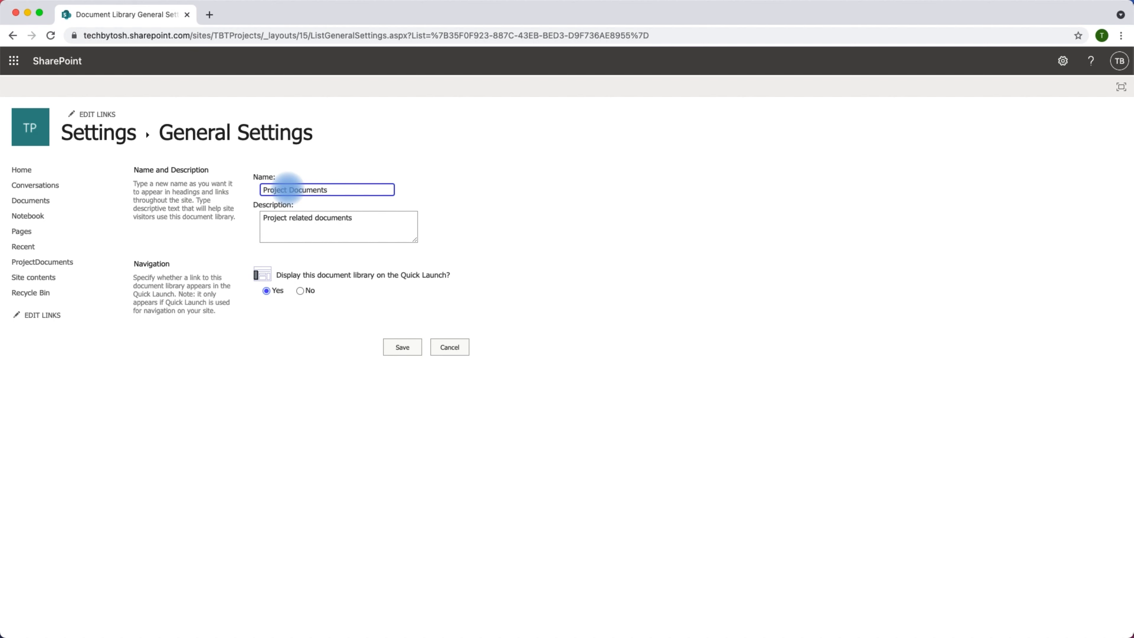
pyautogui.click(400, 348)
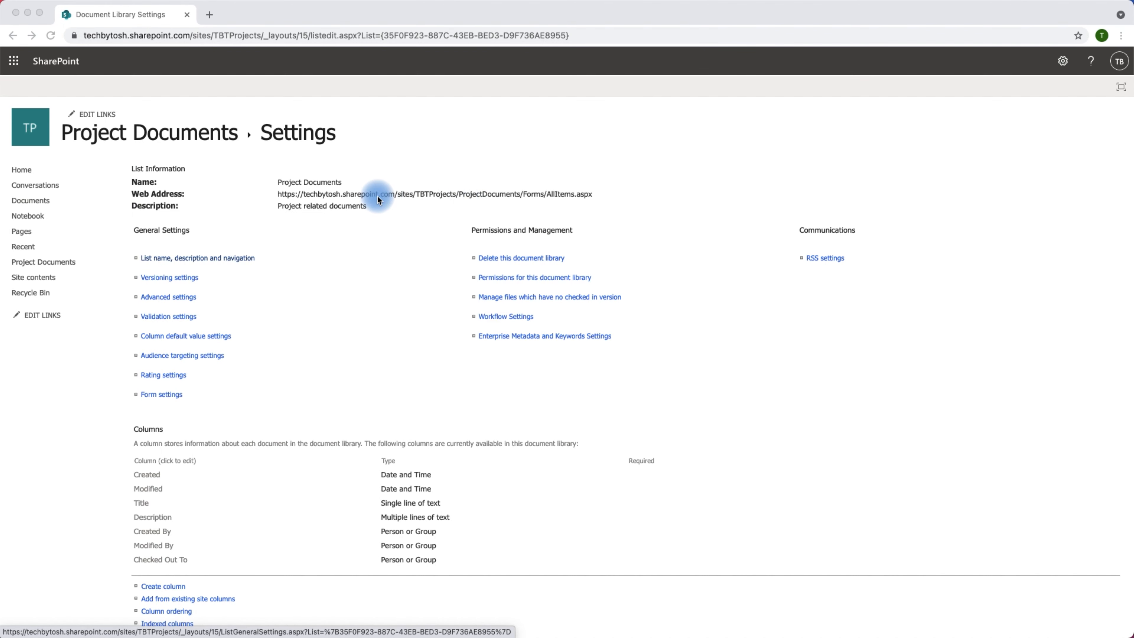
# Step: Check the library name within the web address in the settings and open the Project Documents library
pyautogui.click(281, 197)
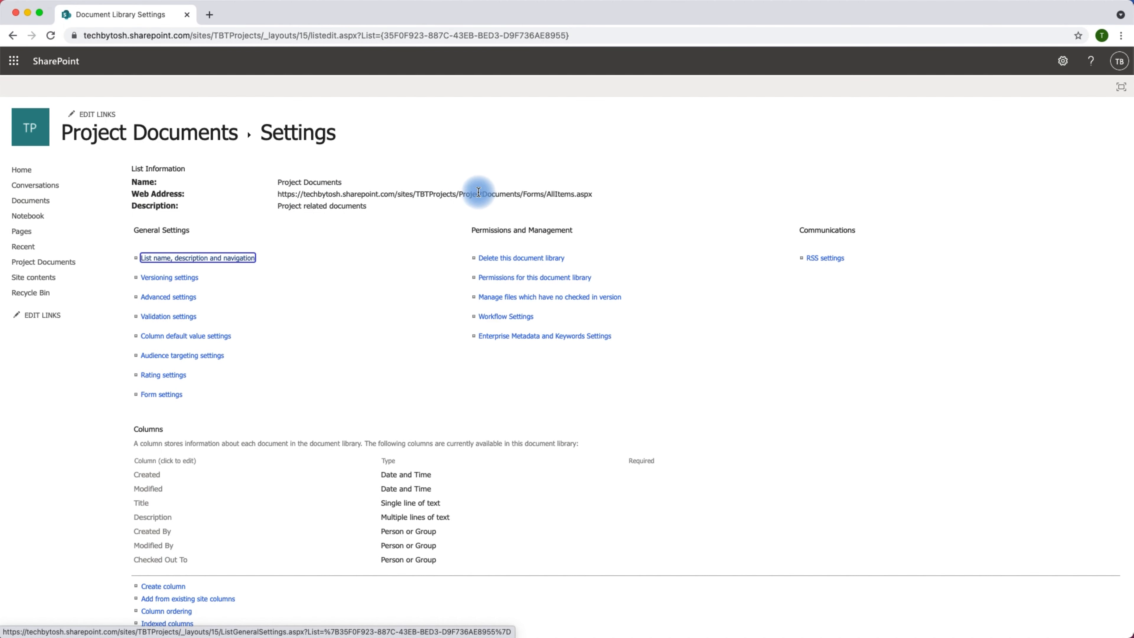
pyautogui.moveTo(460, 194); pyautogui.dragTo(519, 195)
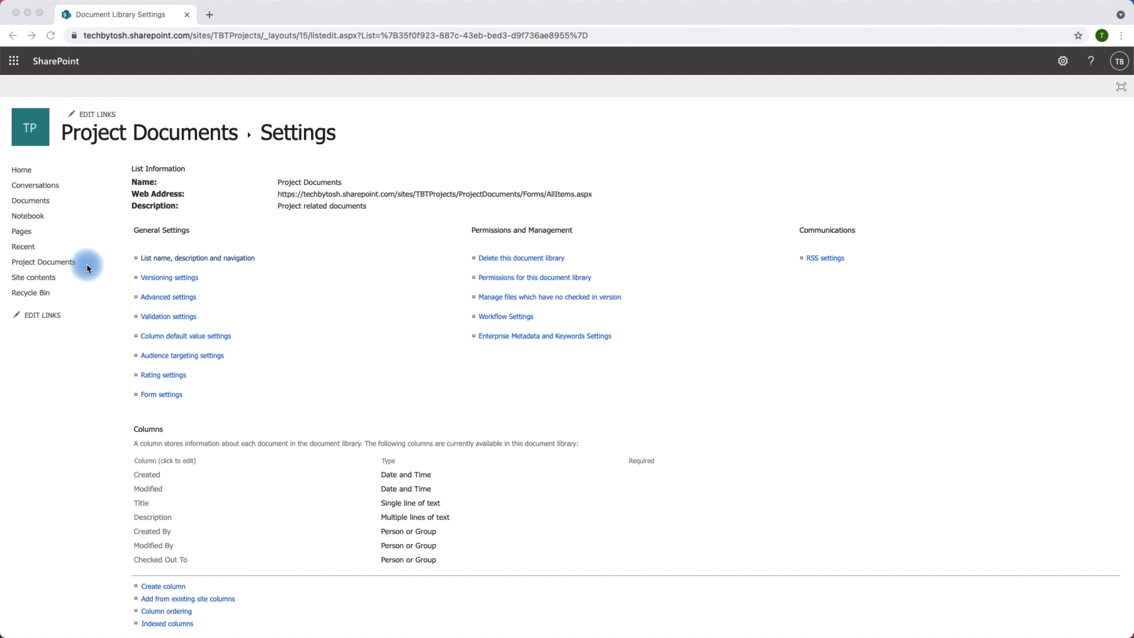
pyautogui.click(87, 264)
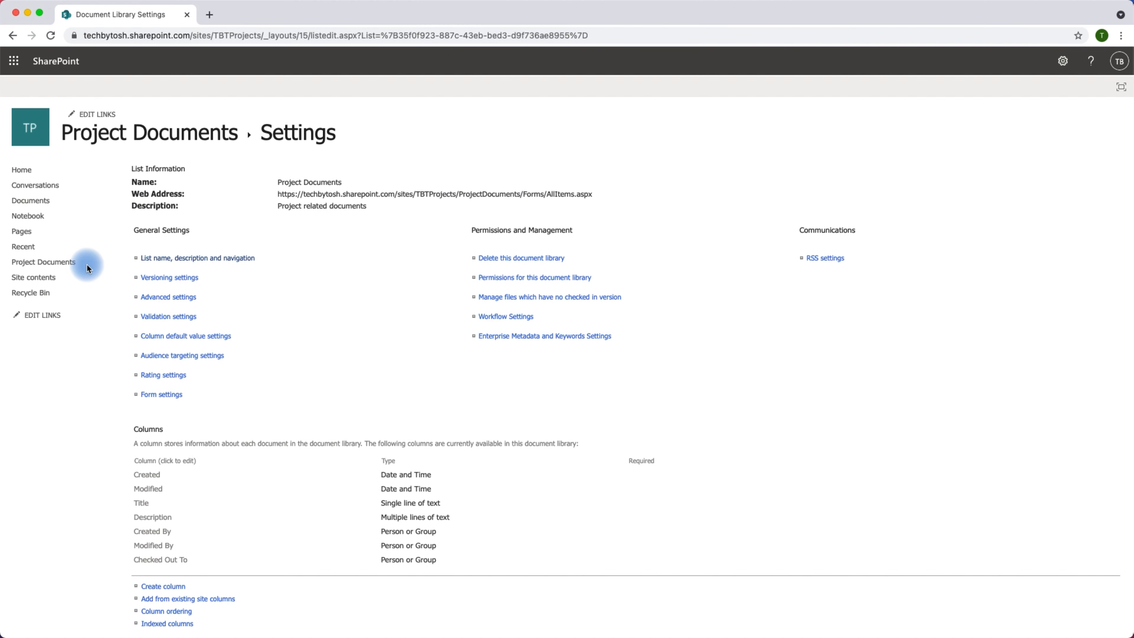
pyautogui.click(68, 264)
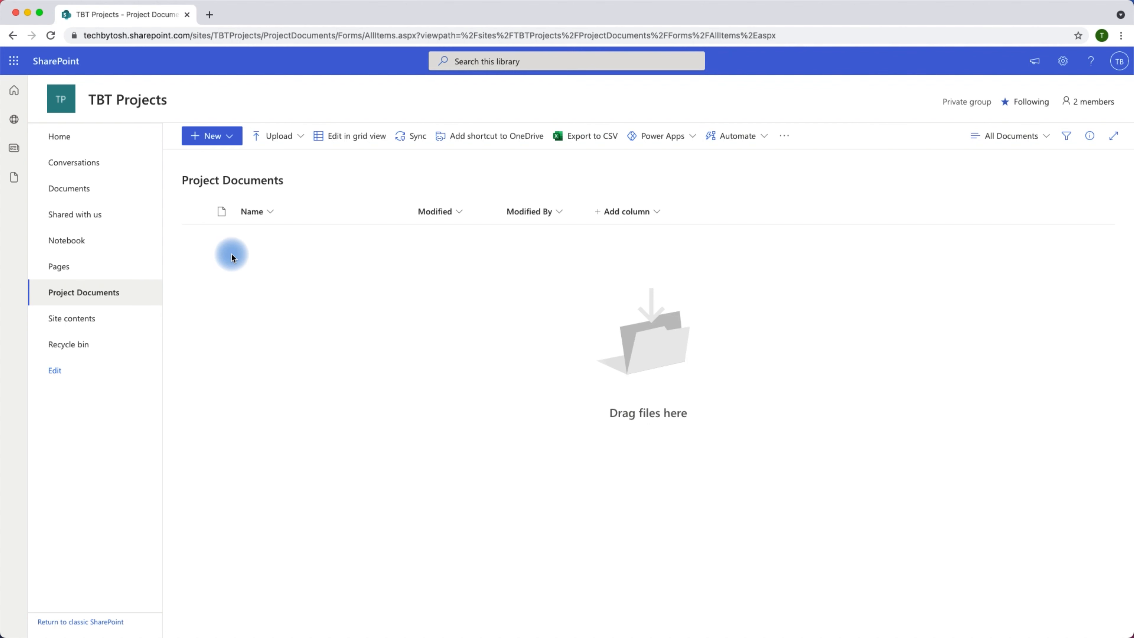
pyautogui.click(231, 139)
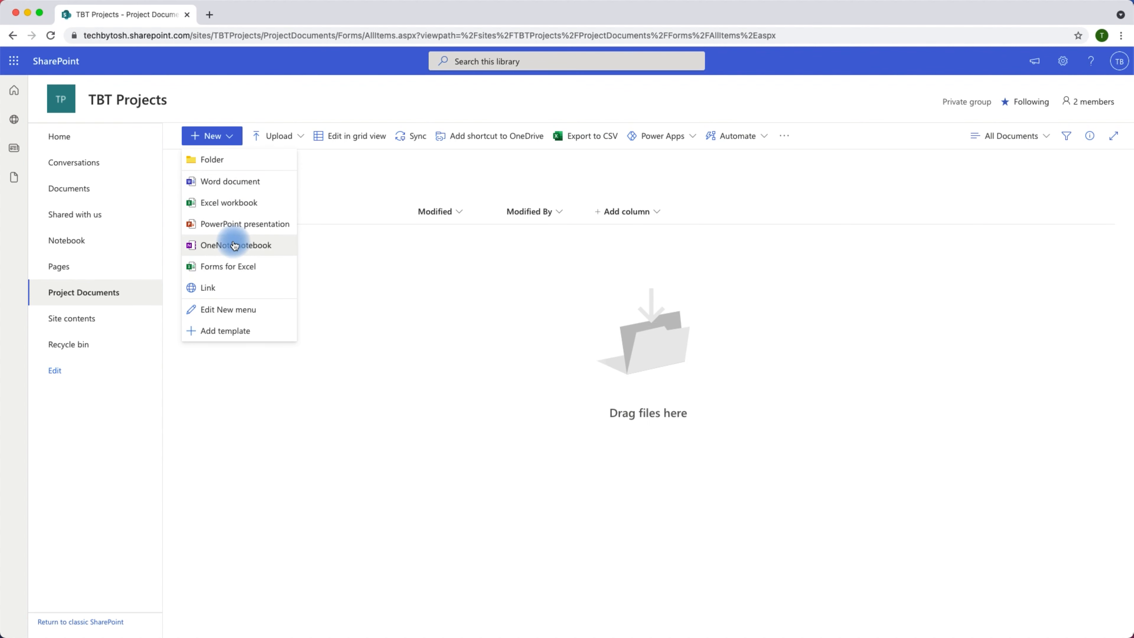
pyautogui.click(351, 266)
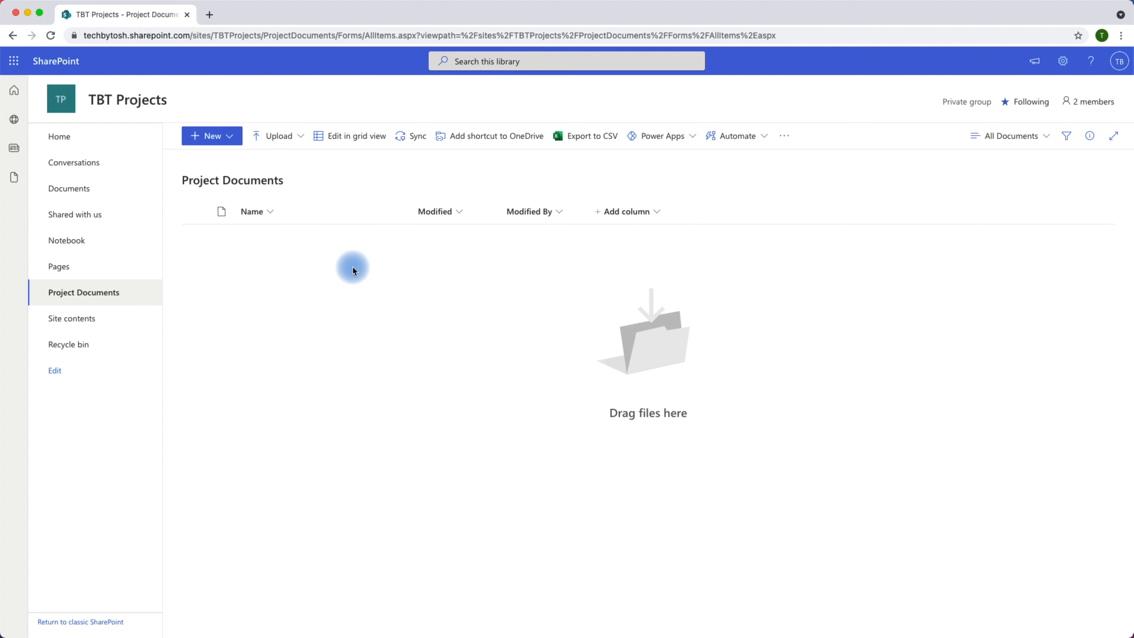
# Step: Upload the files TBT Team Productivity and TBT User Access Policy from the Documents folder to the library
pyautogui.click(300, 136)
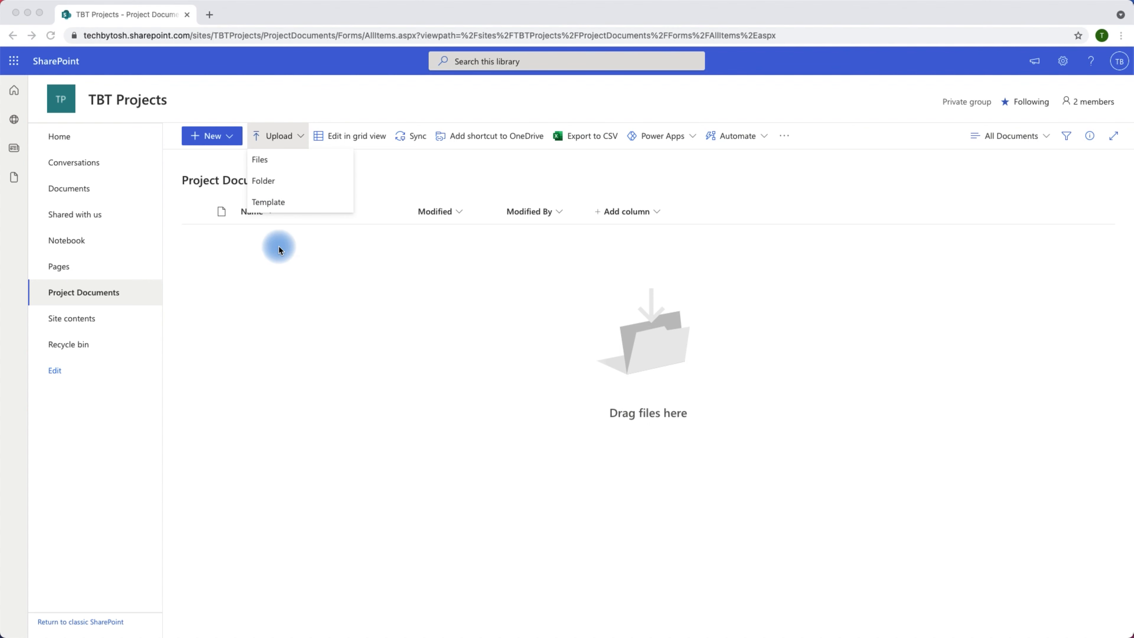
pyautogui.click(263, 161)
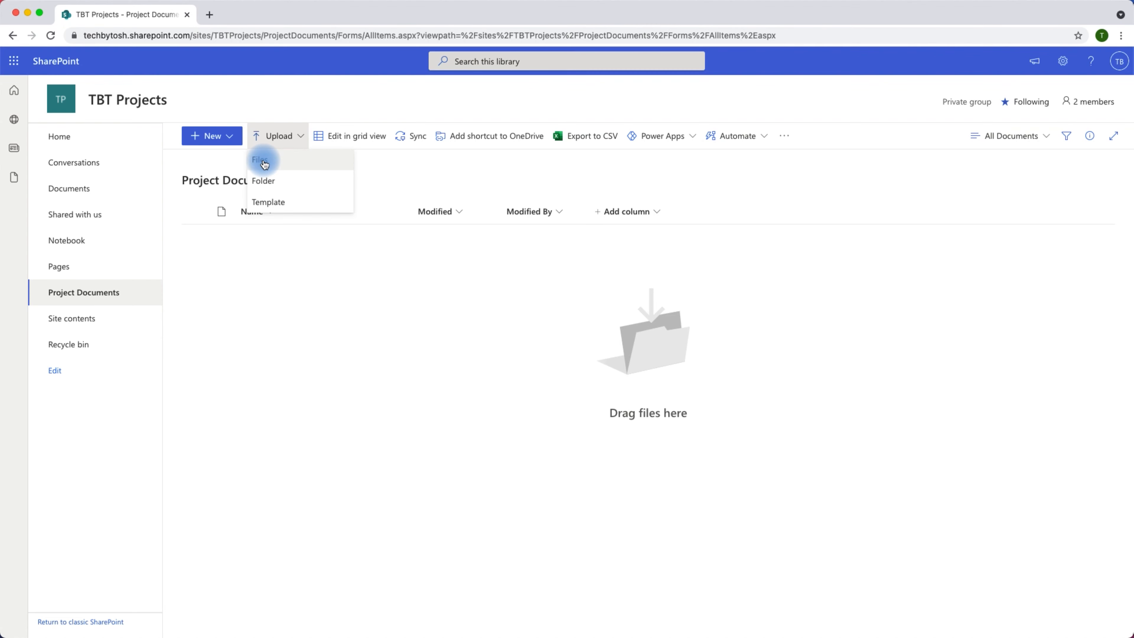
pyautogui.click(264, 163)
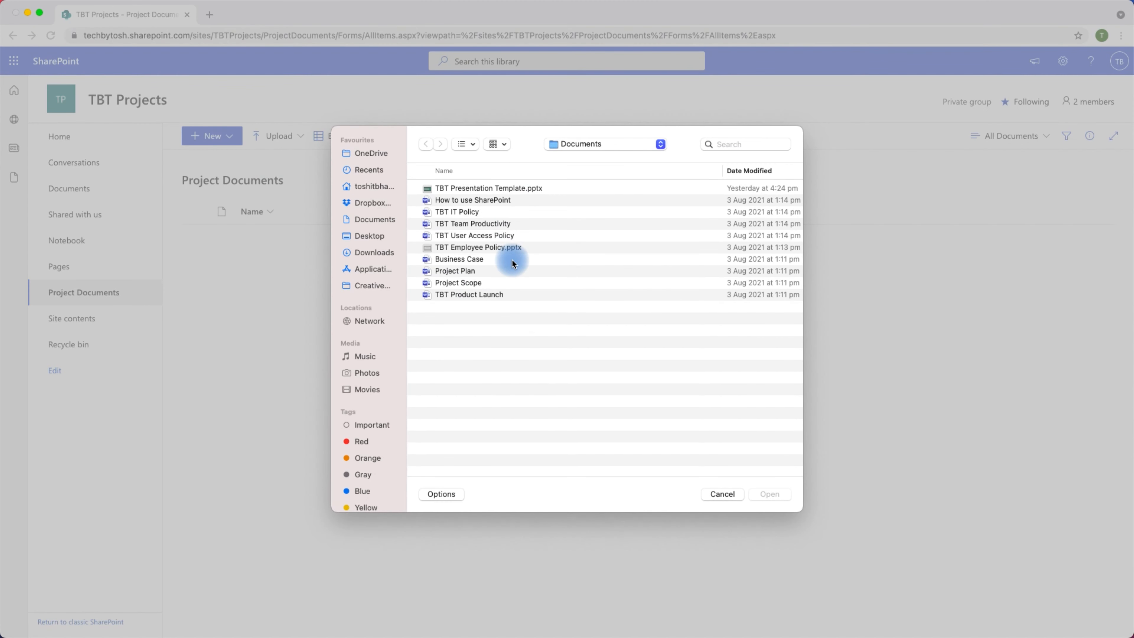
pyautogui.click(485, 225)
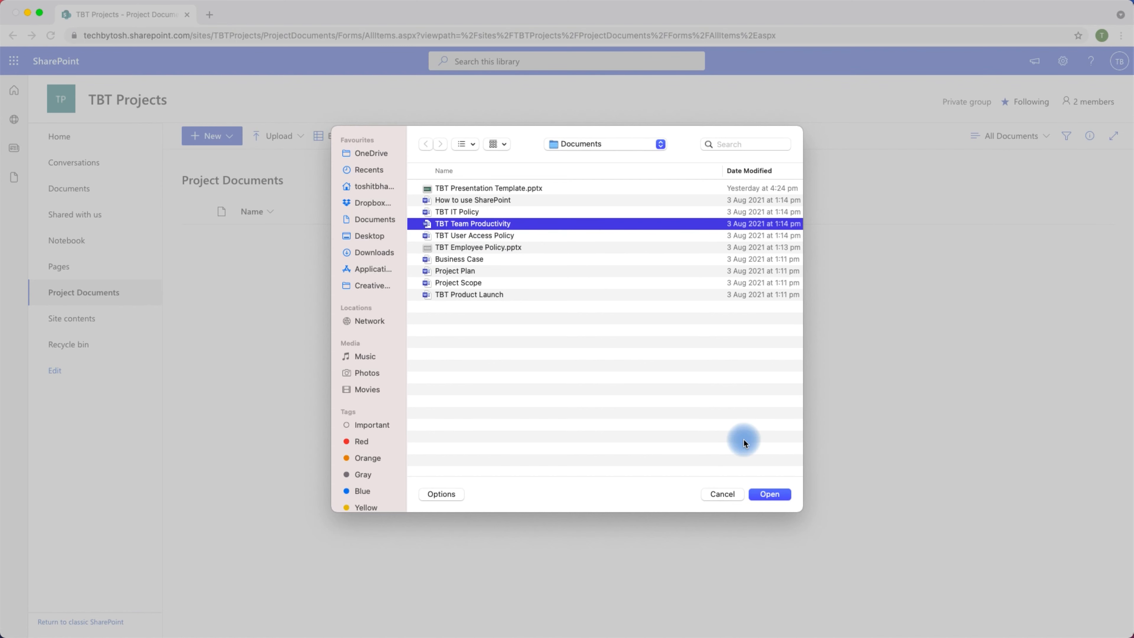
pyautogui.keyDown('super'); pyautogui.click(467, 236); pyautogui.keyUp('super')
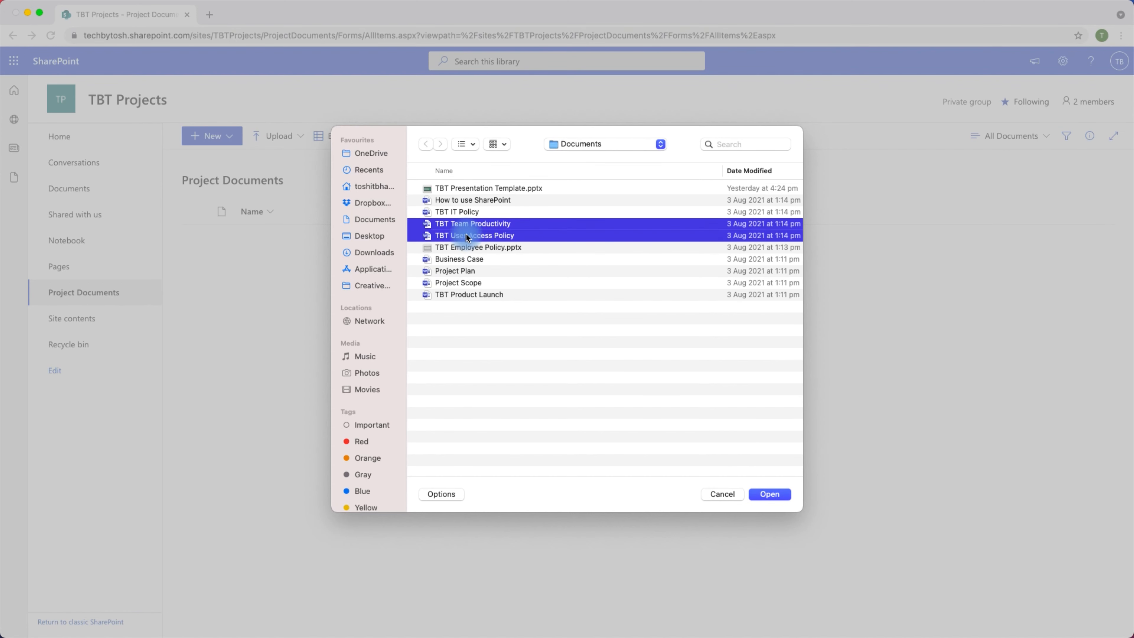
pyautogui.click(782, 493)
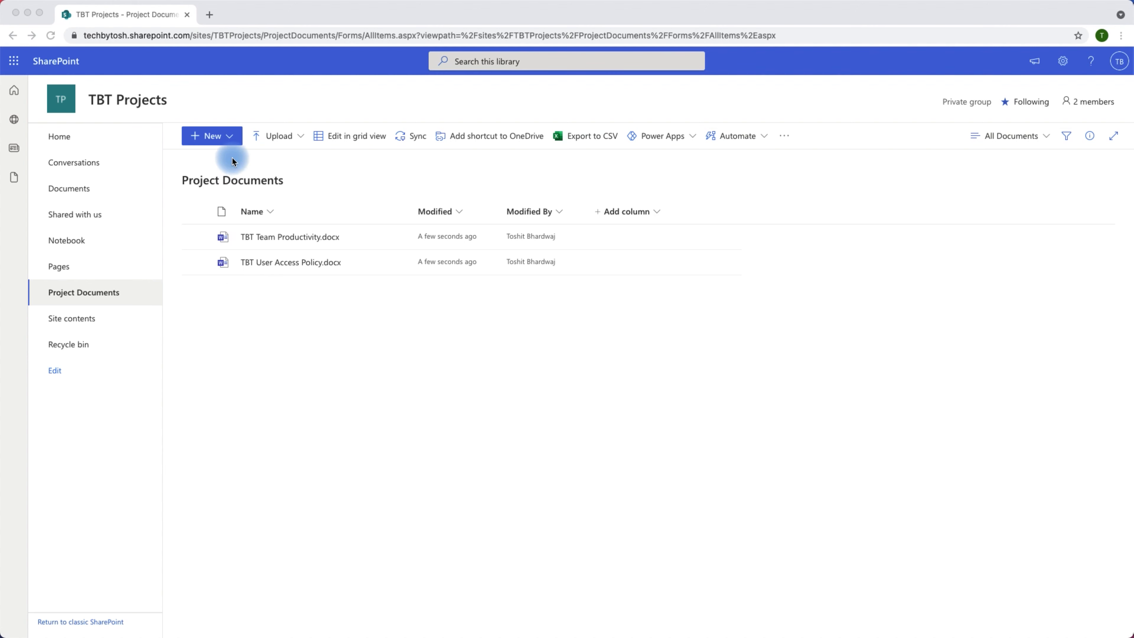
# Step: Add TBT Presentation Template.pptx from the Documents folder as a document template for the library
pyautogui.click(230, 140)
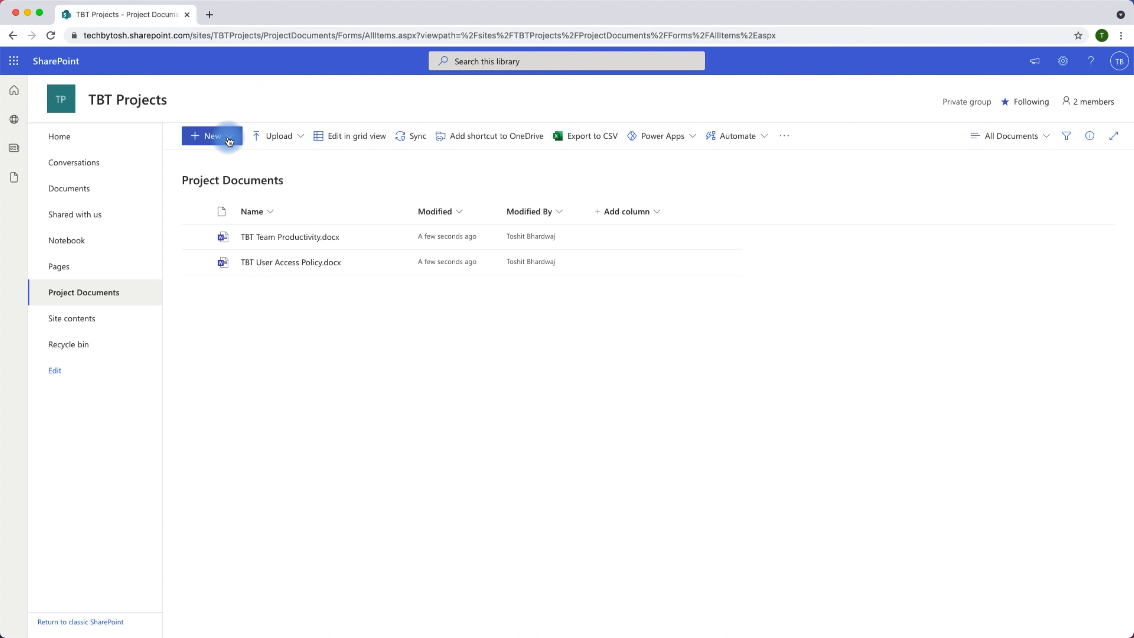
pyautogui.click(229, 139)
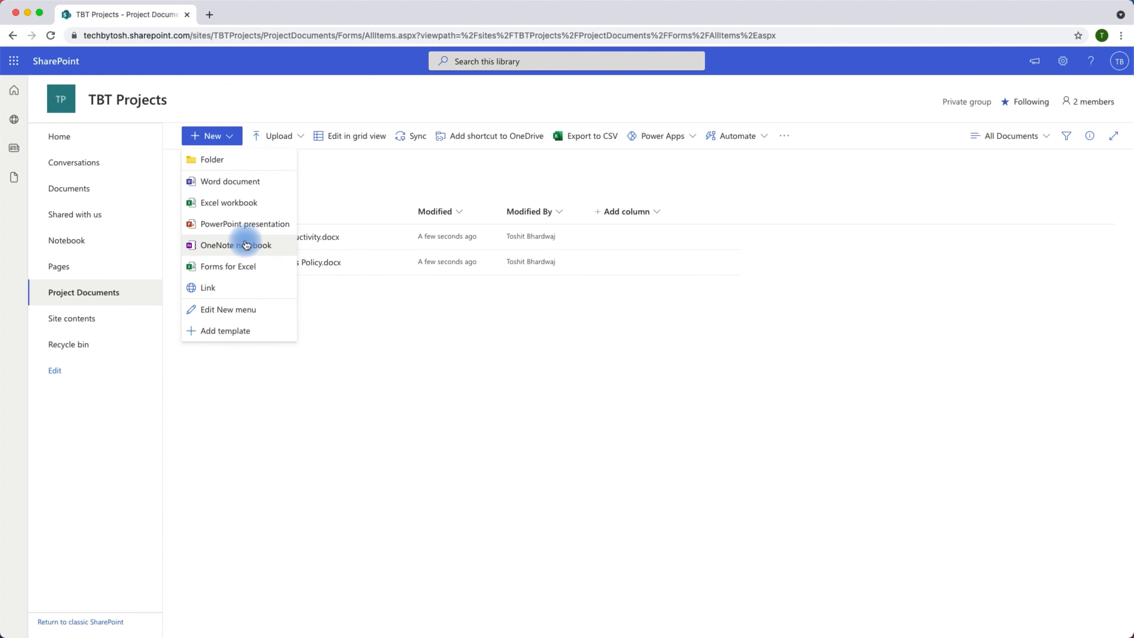
pyautogui.click(227, 332)
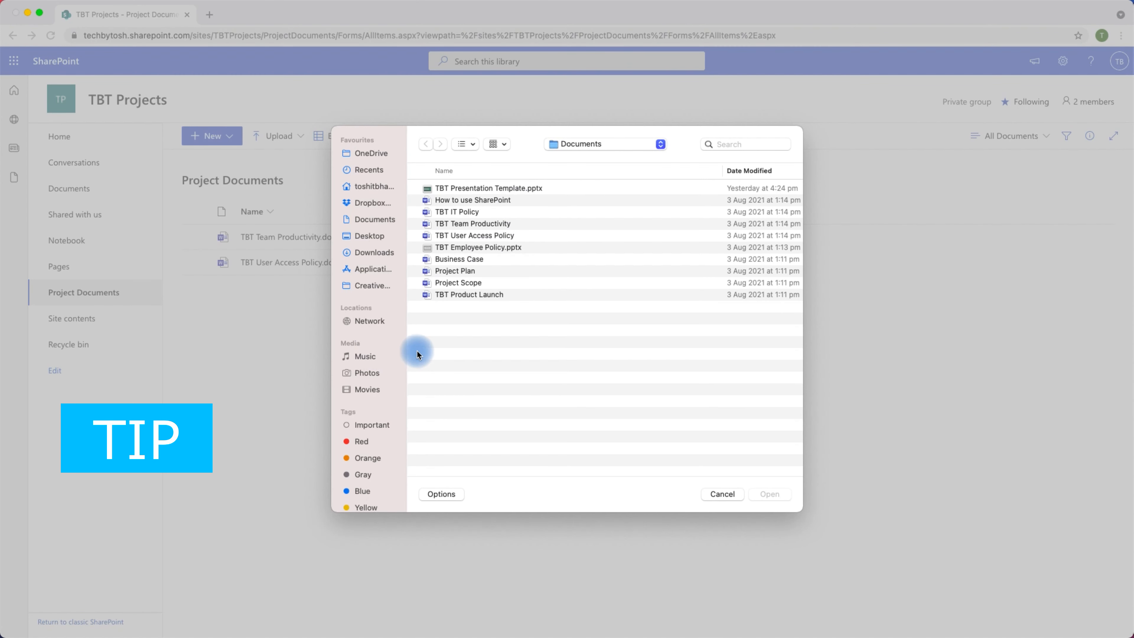
pyautogui.click(511, 188)
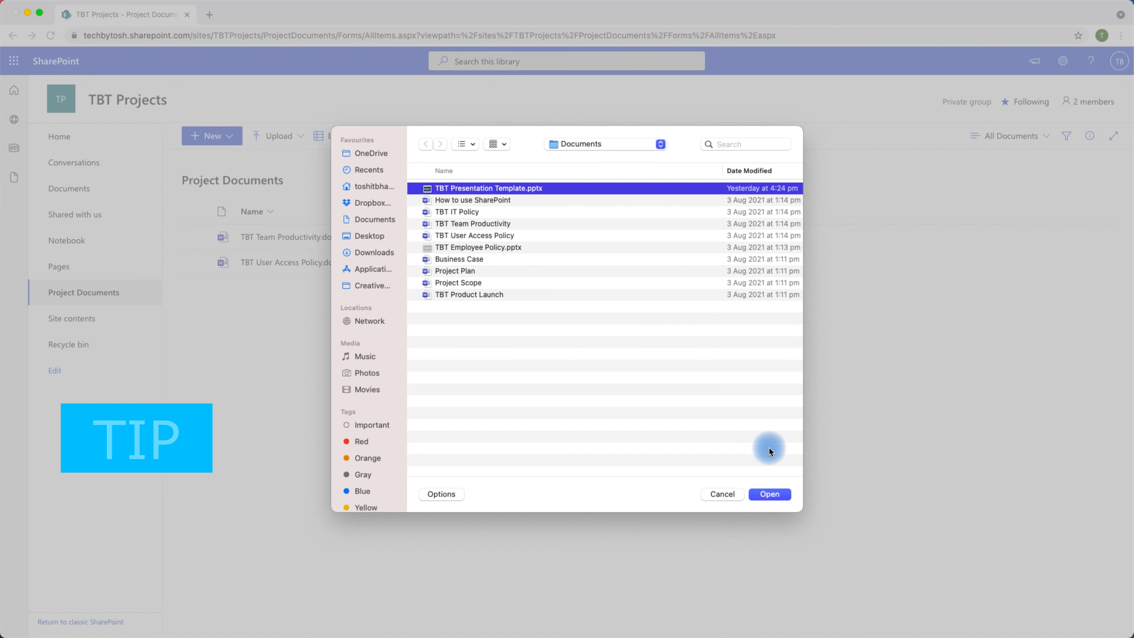
pyautogui.click(779, 496)
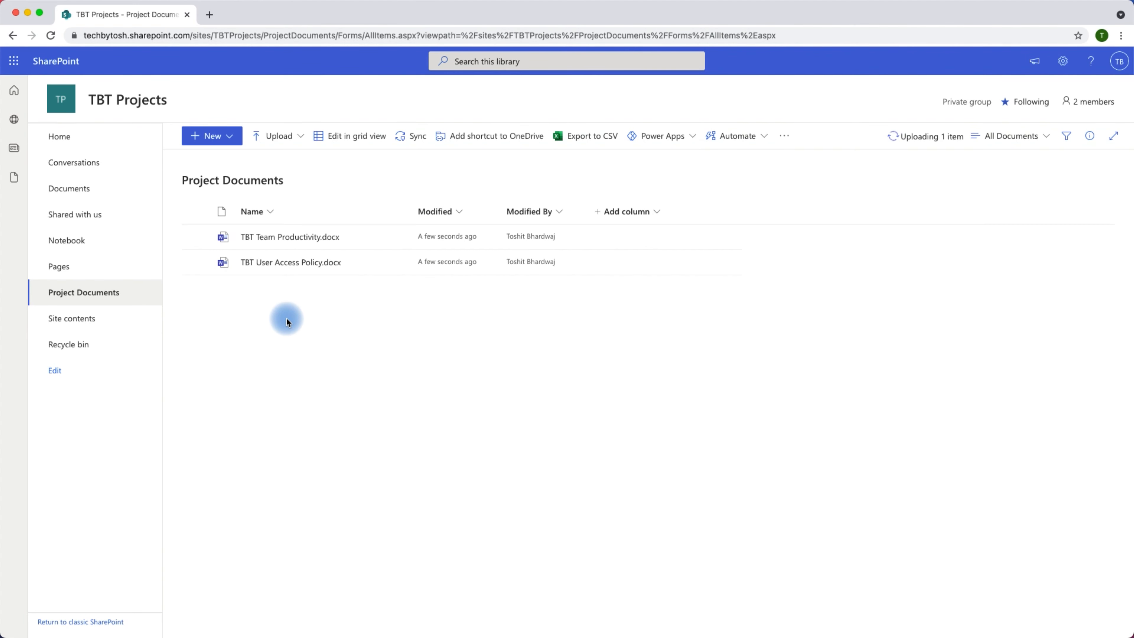
# Step: Create a presentation from TBT Presentation Template, view its second slide, and return to the Project Documents library
pyautogui.click(232, 139)
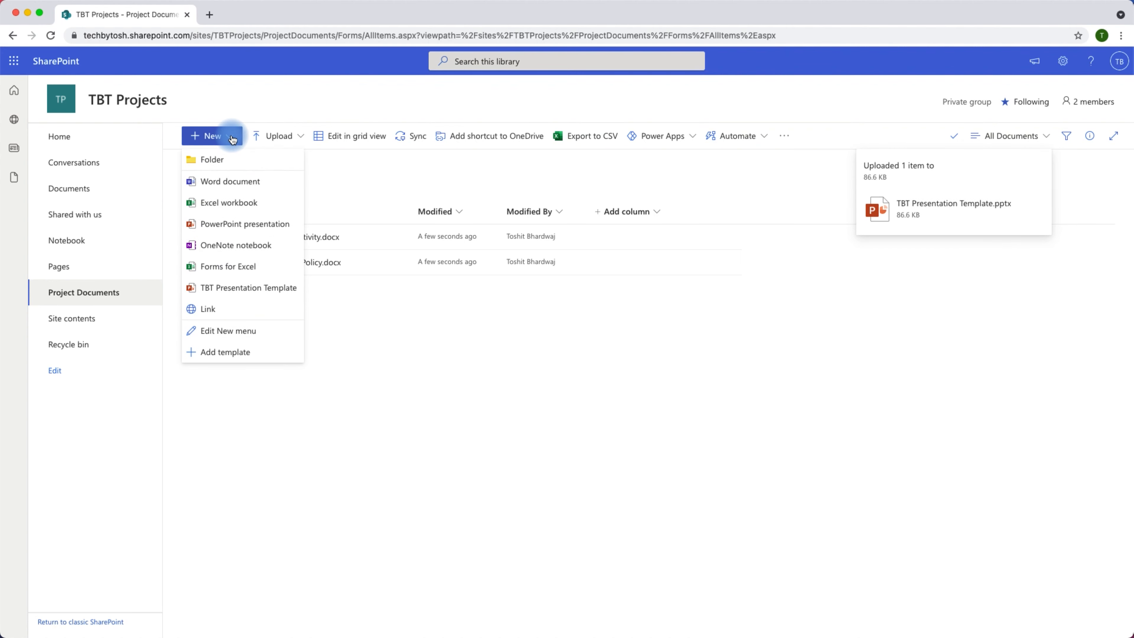
pyautogui.click(244, 290)
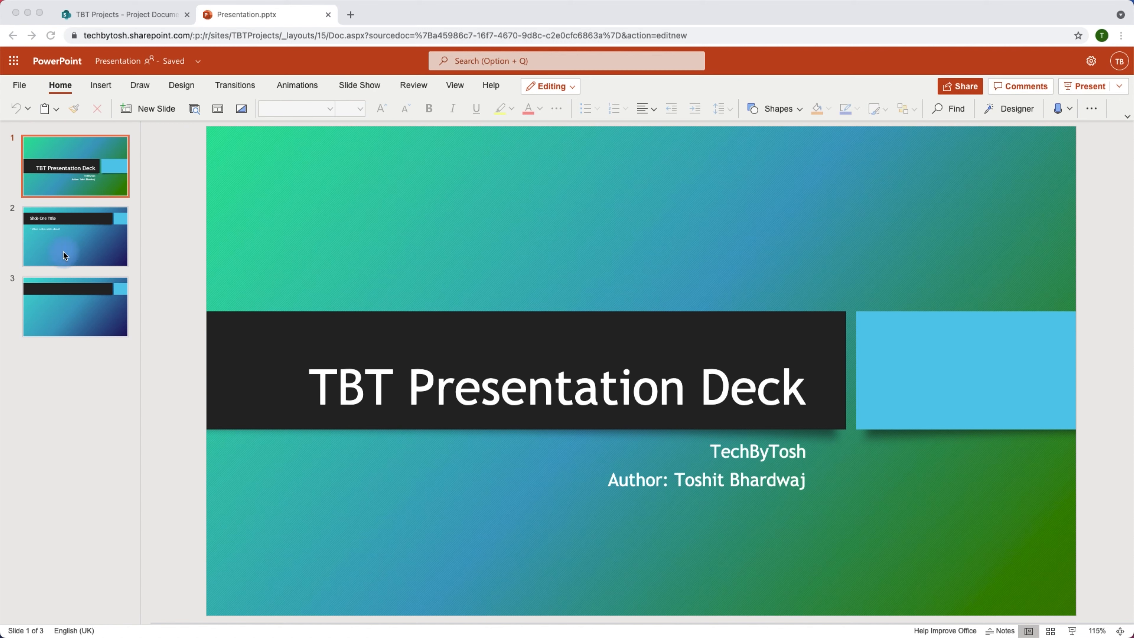
pyautogui.click(59, 230)
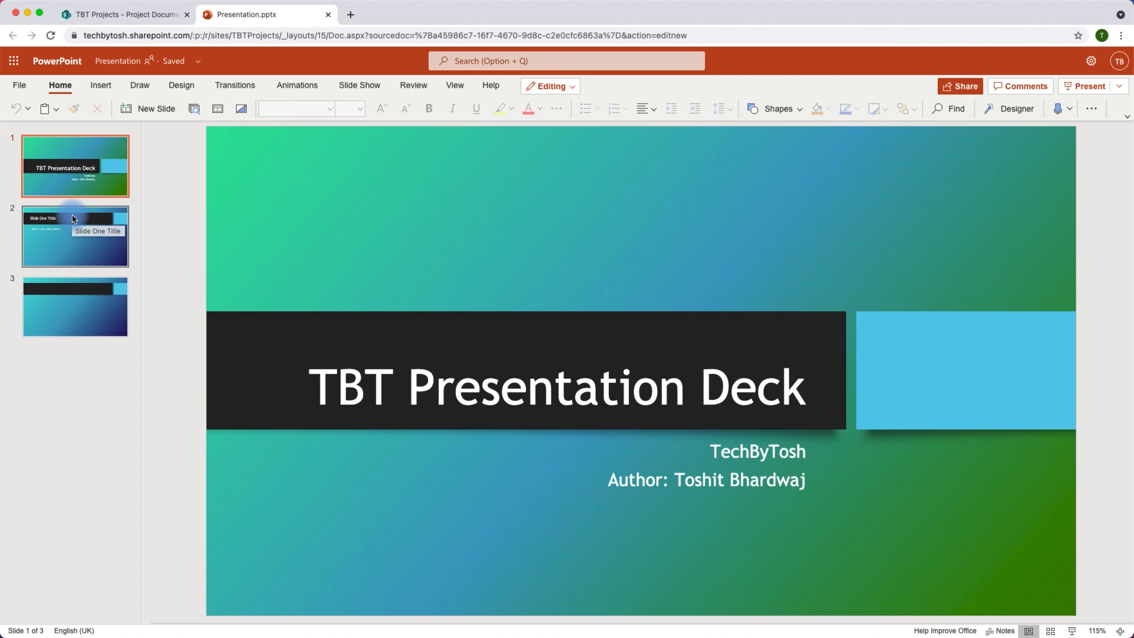
pyautogui.click(72, 240)
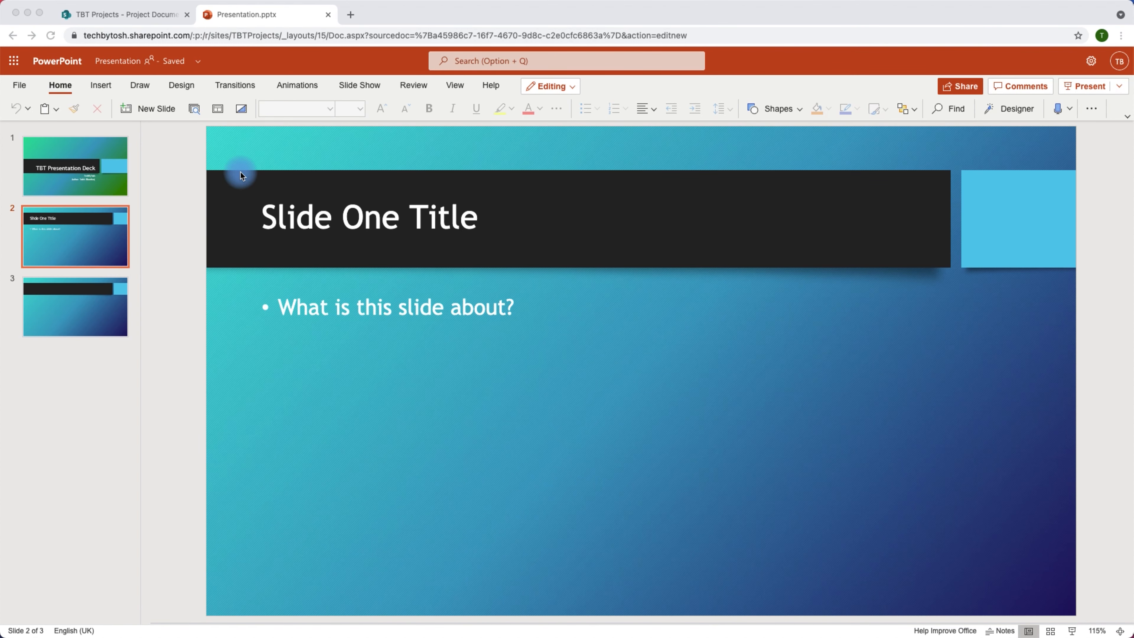
pyautogui.click(146, 15)
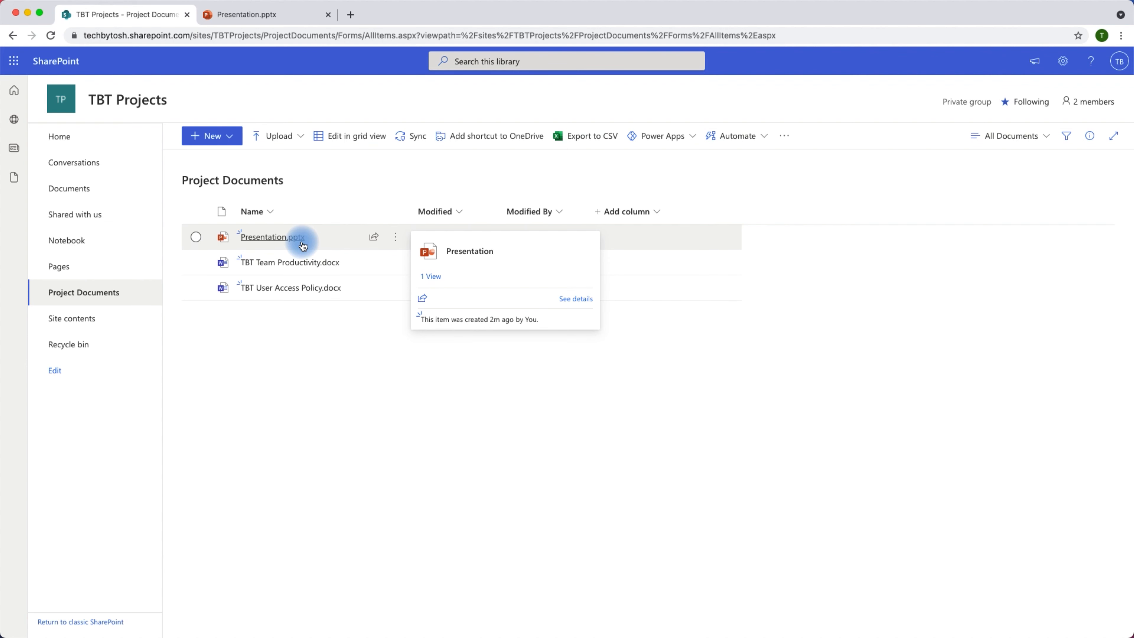
pyautogui.click(397, 238)
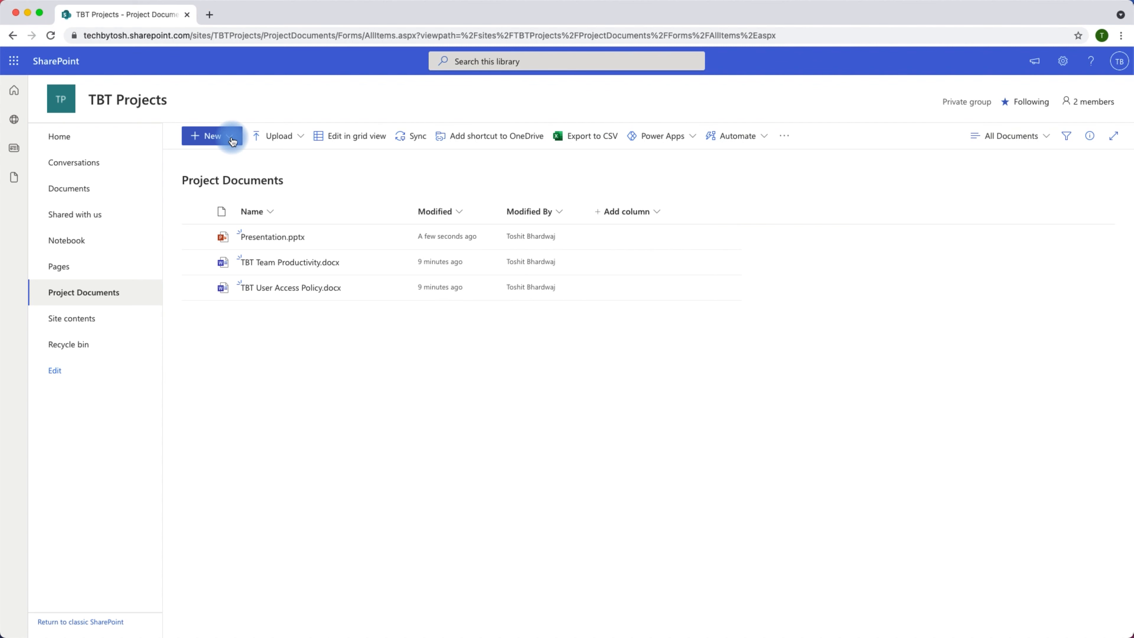
# Step: Hide Forms for Excel from the library's choices for new items and save the change
pyautogui.click(231, 138)
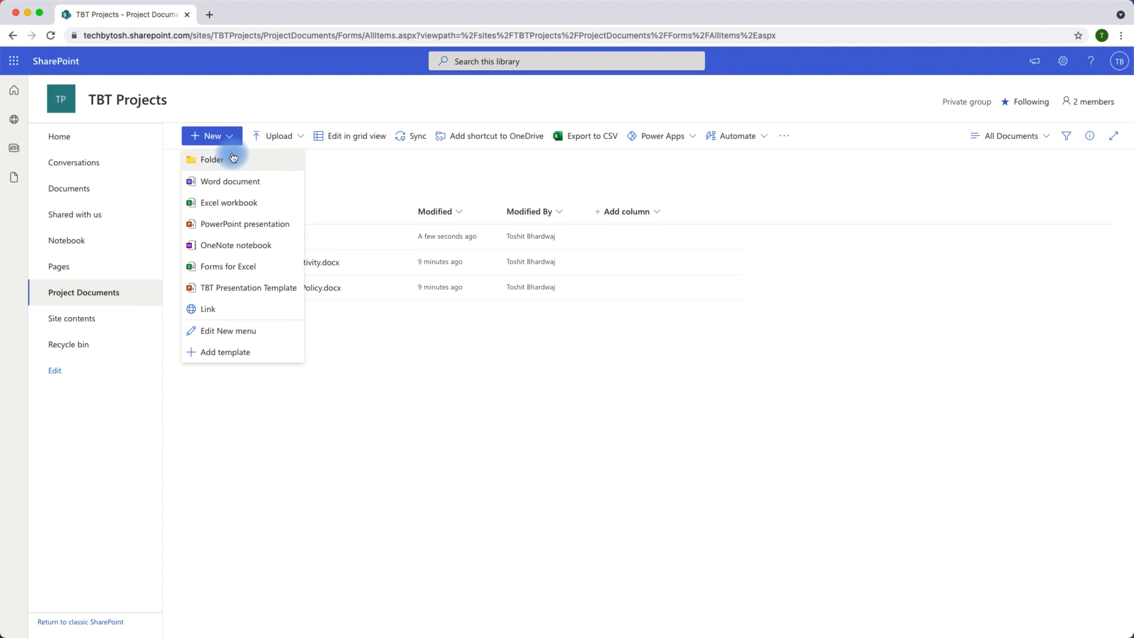
pyautogui.click(234, 331)
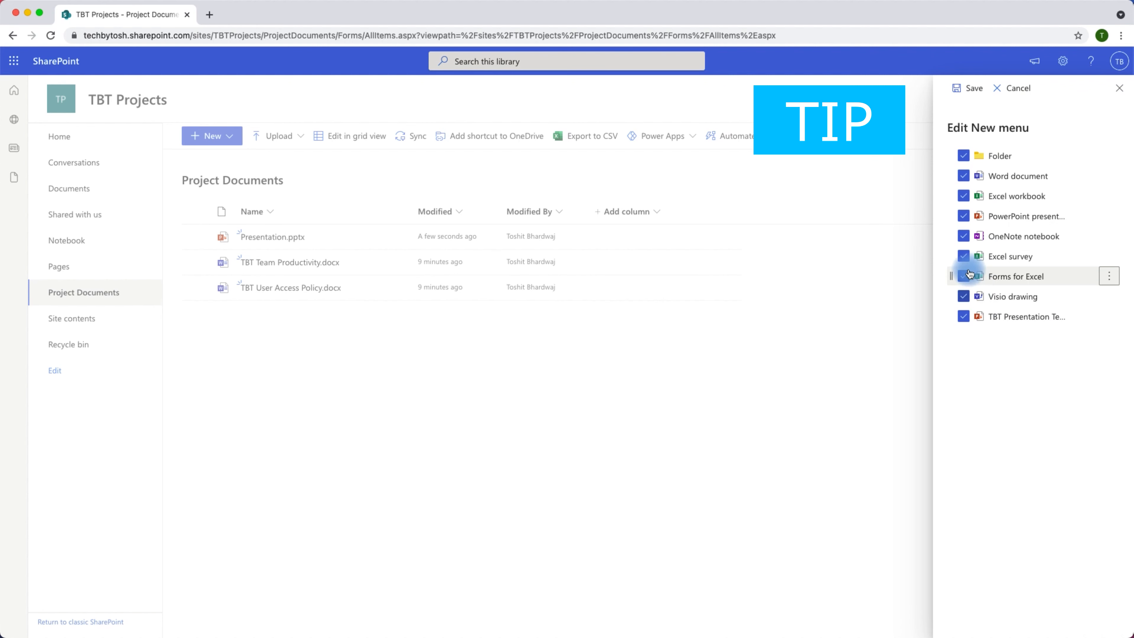
pyautogui.click(963, 277)
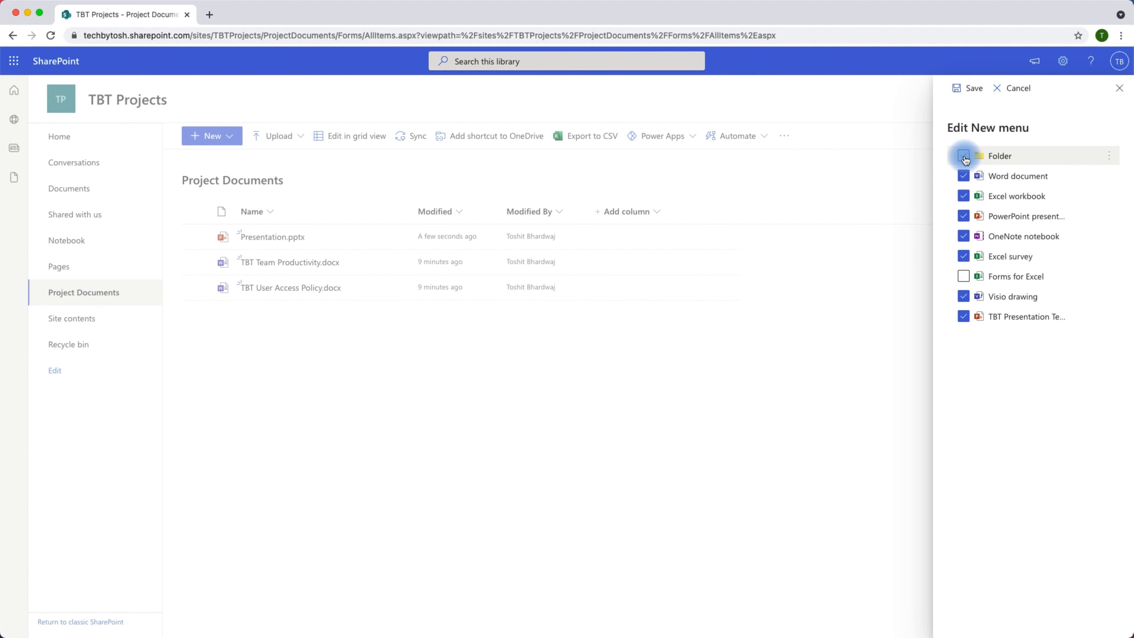
pyautogui.click(968, 87)
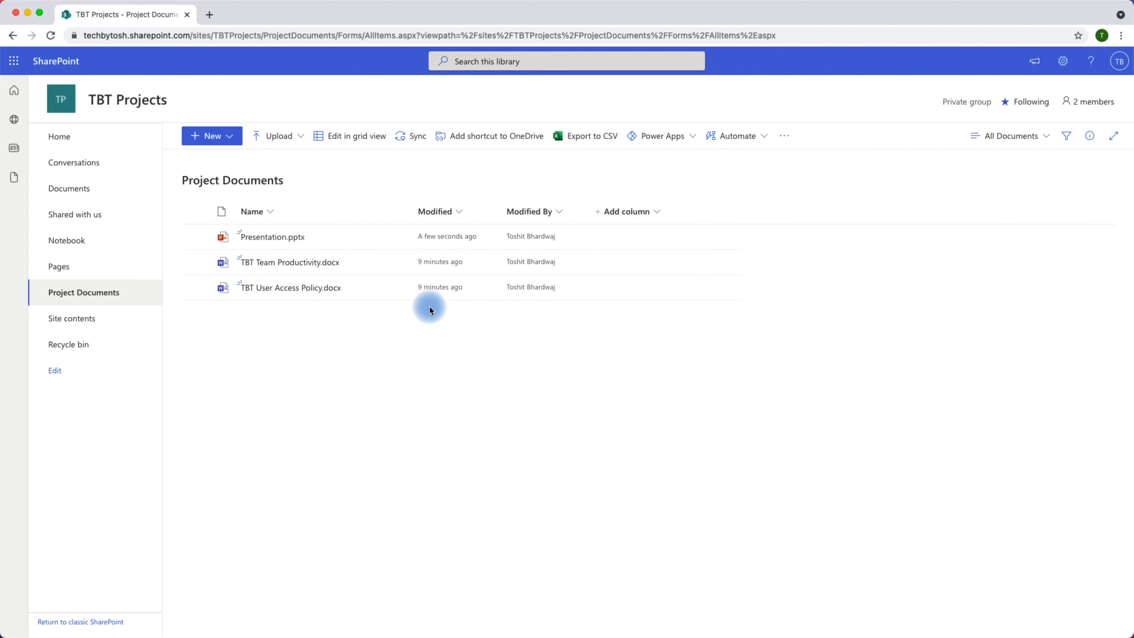
pyautogui.click(231, 138)
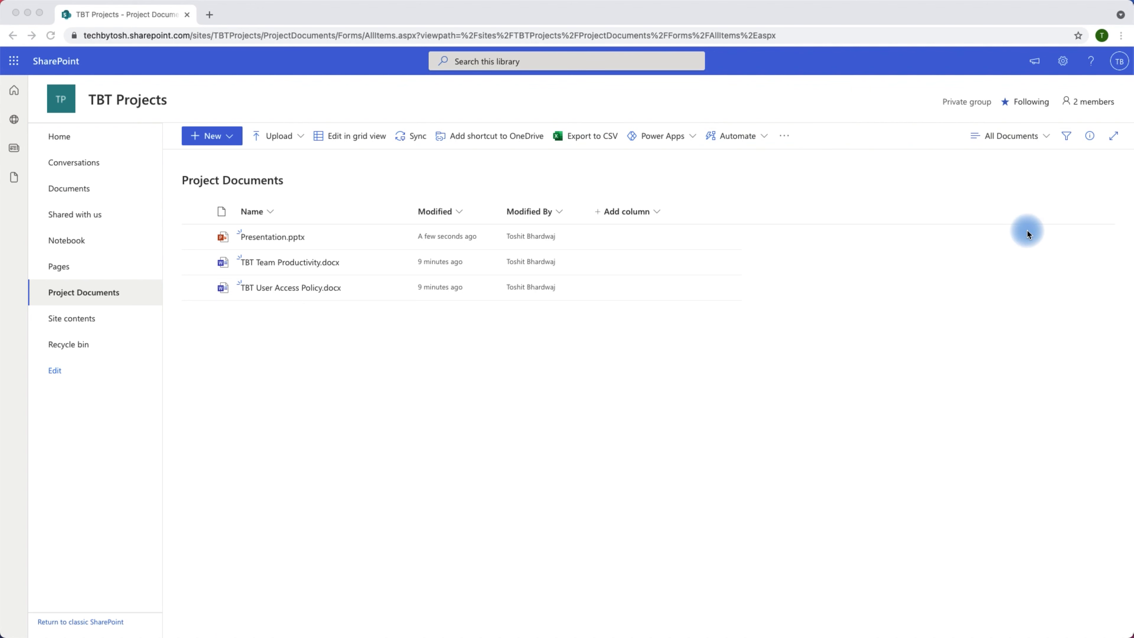
# Step: Expand the document library to fill the page and restore its normal layout
pyautogui.click(1112, 136)
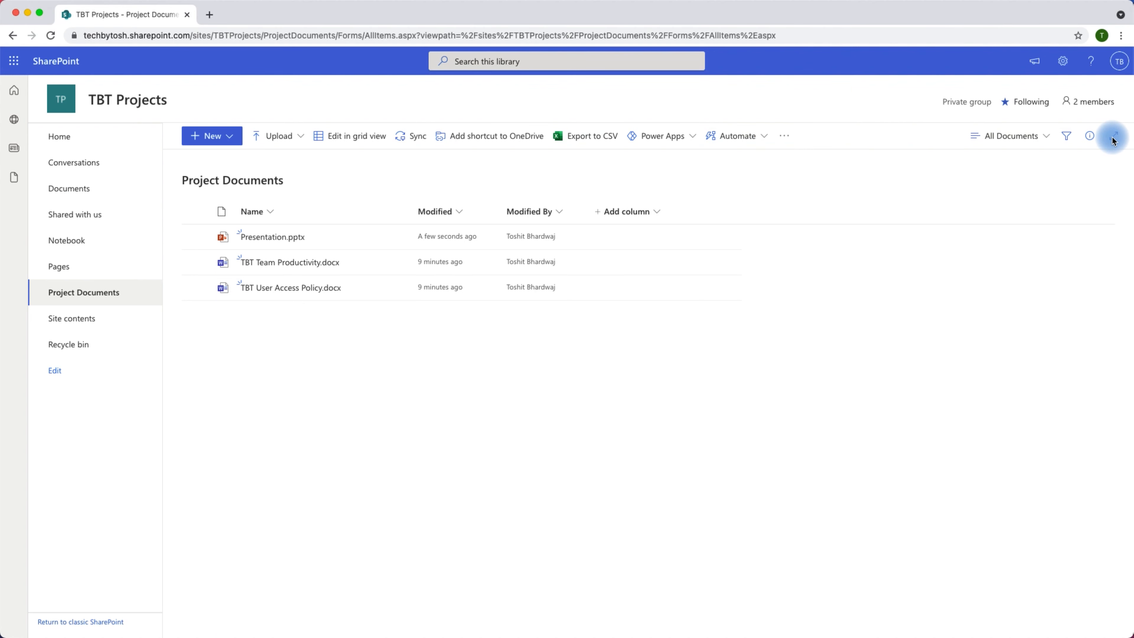
pyautogui.click(1112, 137)
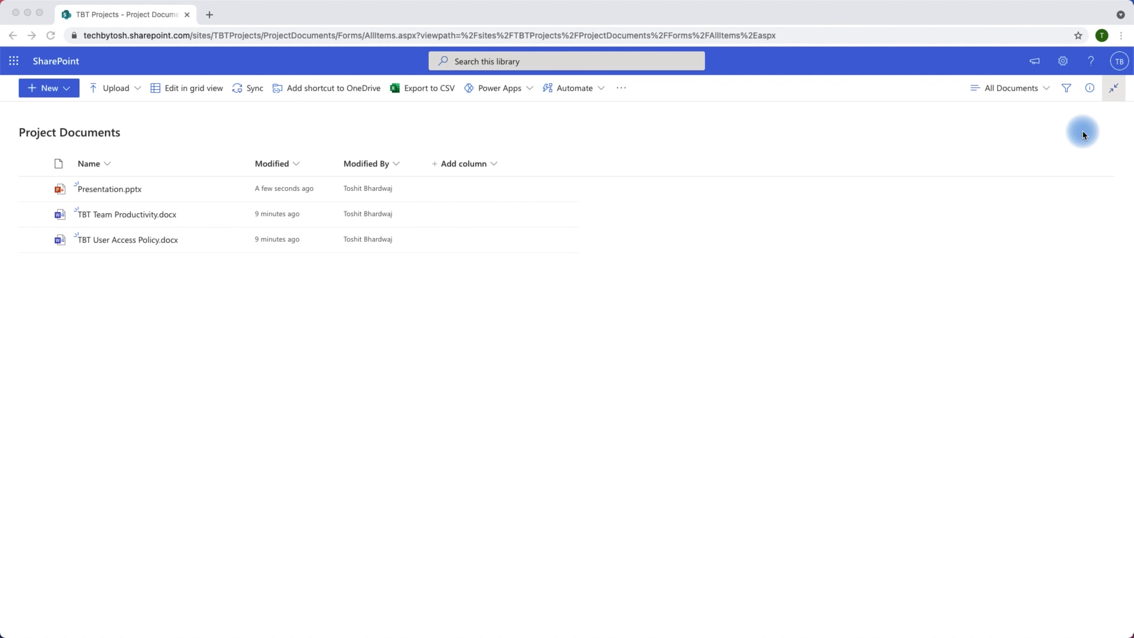
pyautogui.click(1113, 94)
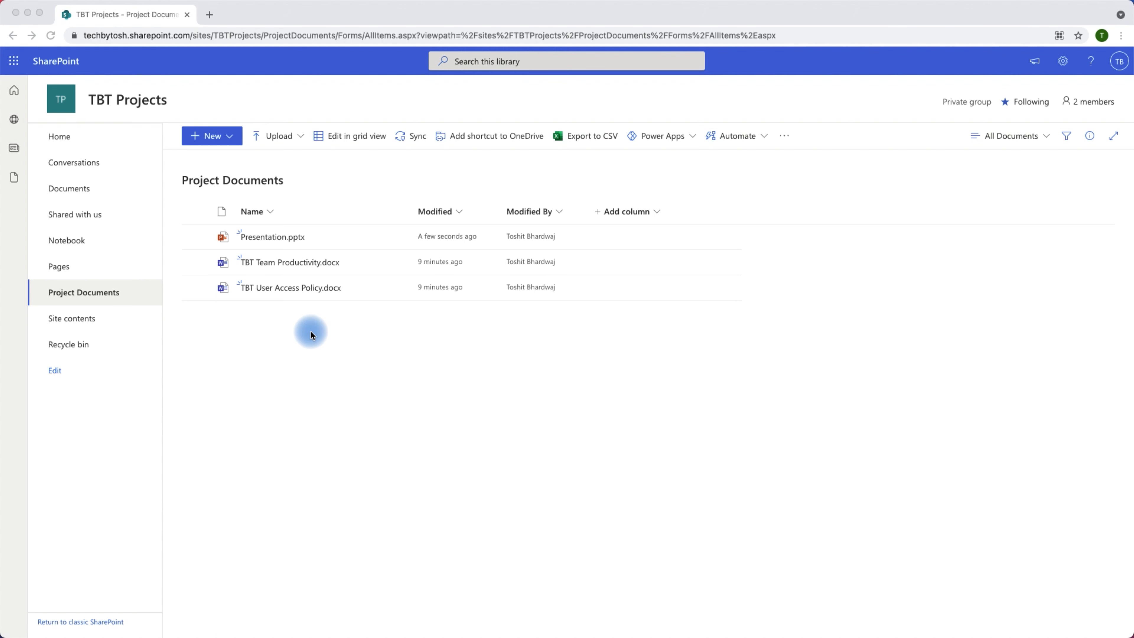
# Step: Start sharing Presentation.pptx by link and add the colleague with the organisation's own e-mail address as recipient
pyautogui.click(370, 236)
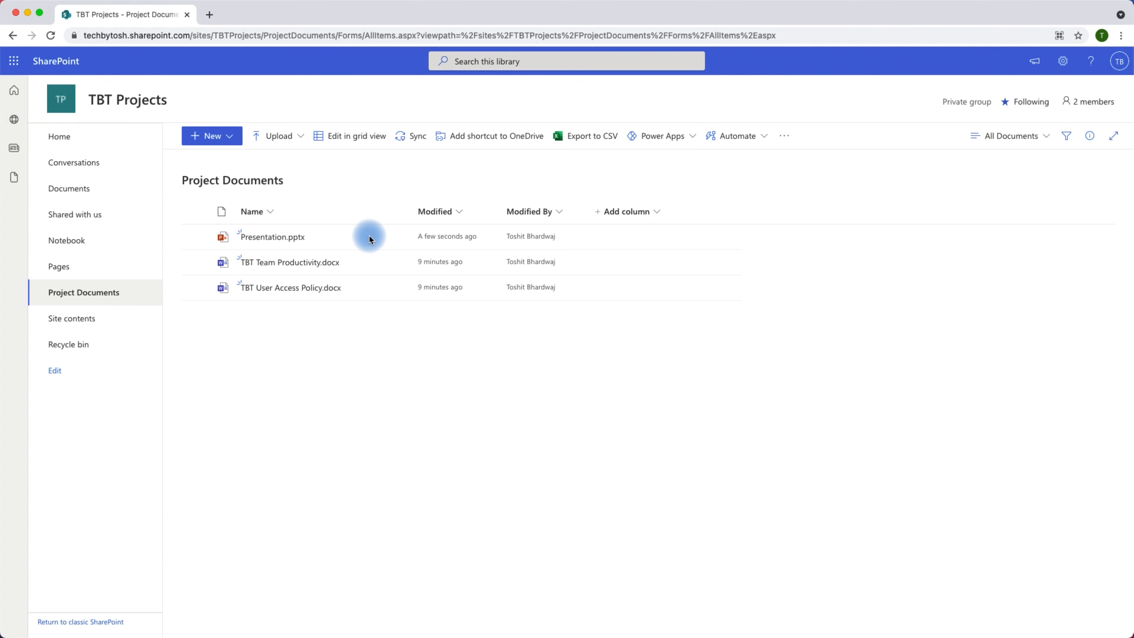
pyautogui.click(196, 237)
pyautogui.click(396, 241)
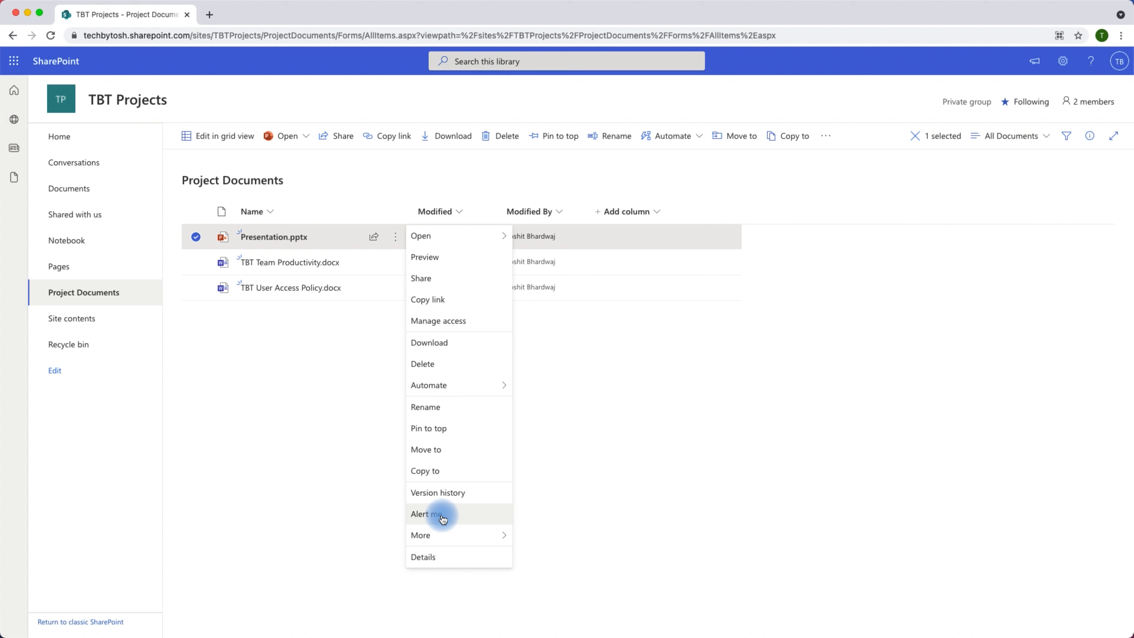
pyautogui.click(419, 278)
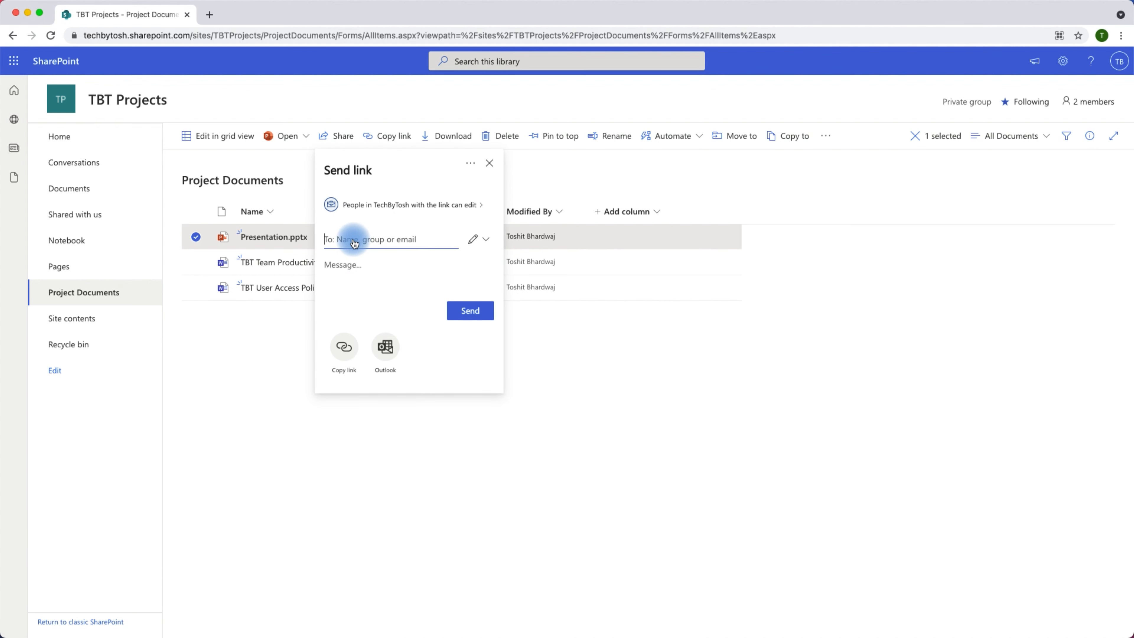
pyautogui.write('petwer')
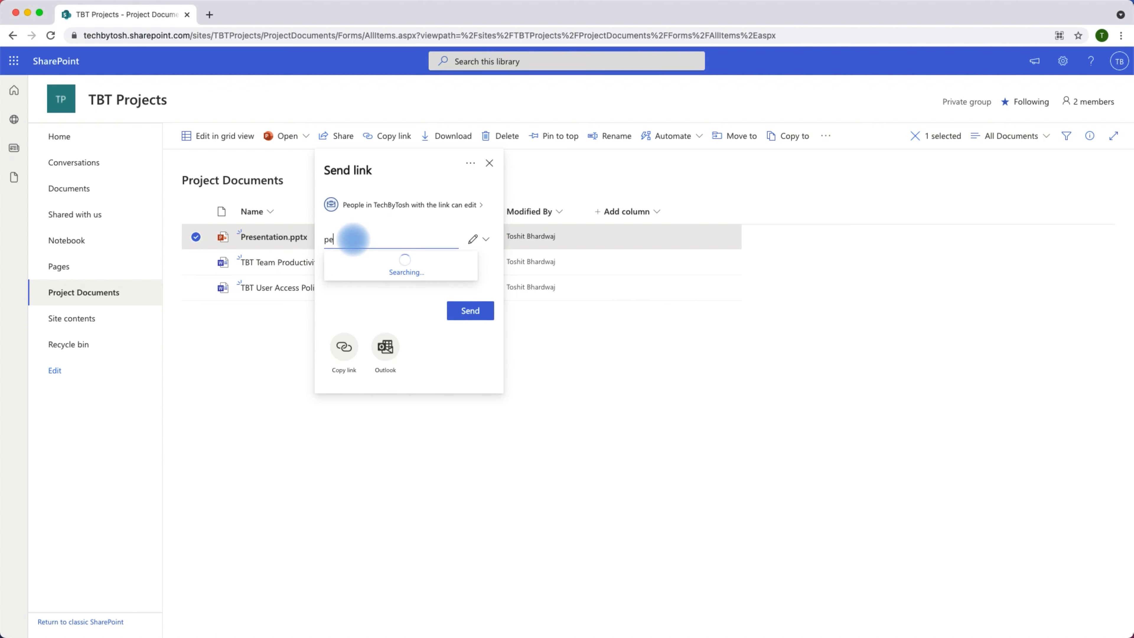
pyautogui.press('BackSpace')
pyautogui.press('BackSpace')
pyautogui.press('BackSpace')
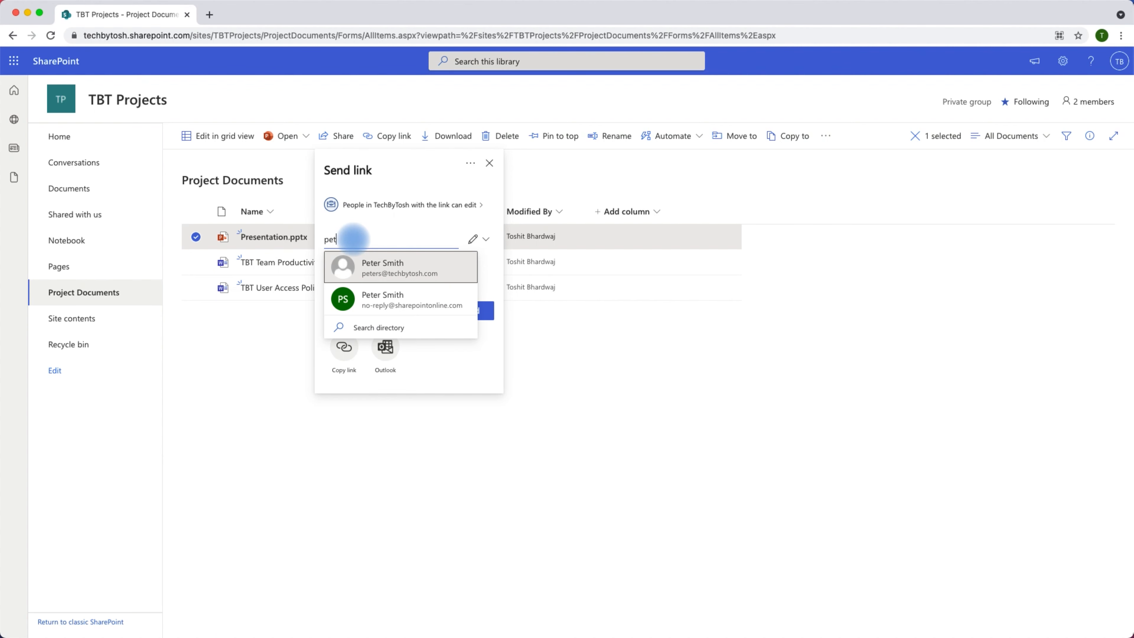
pyautogui.click(392, 267)
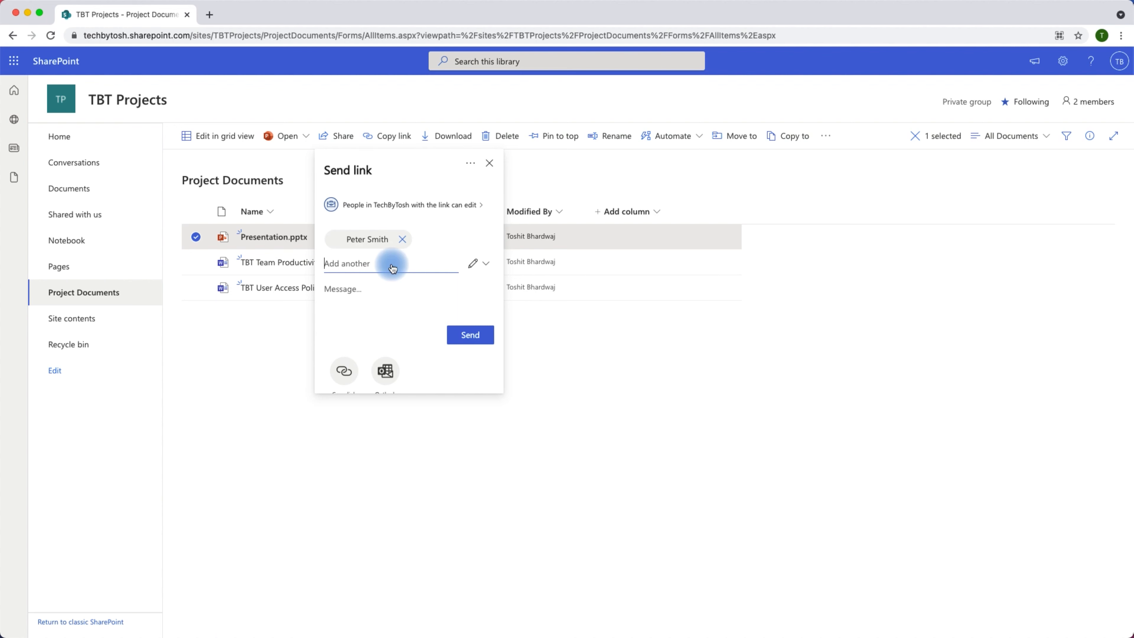
# Step: Add the message "Please review and provide any comments" to the sharing link and send it
pyautogui.click(343, 289)
pyautogui.write('Please review and prov')
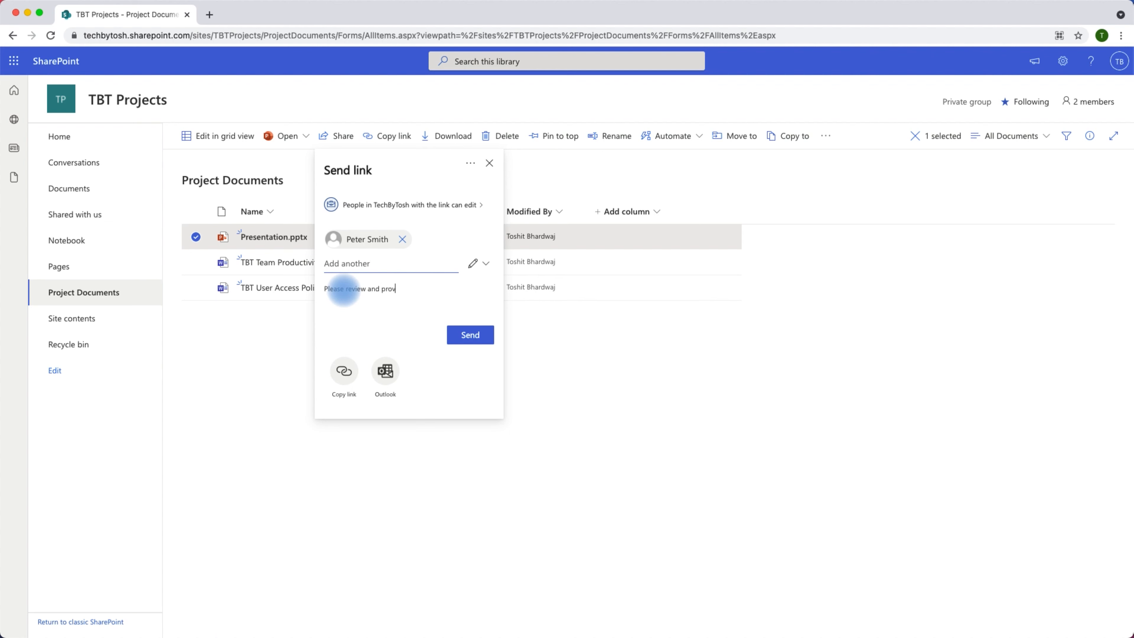
pyautogui.write('ide any comments')
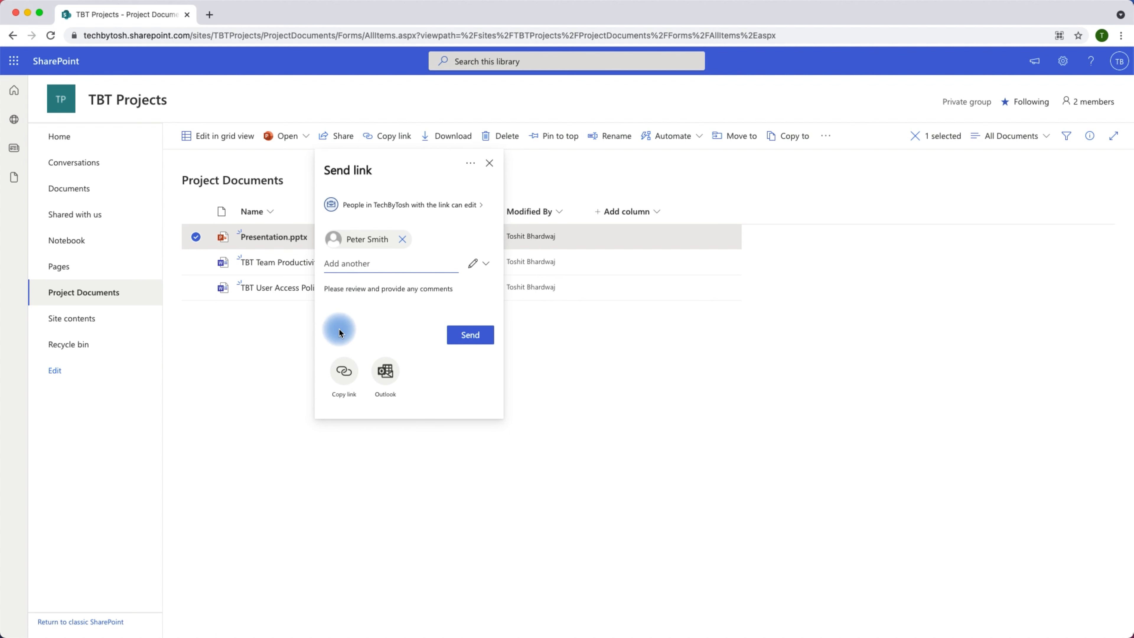
pyautogui.click(467, 342)
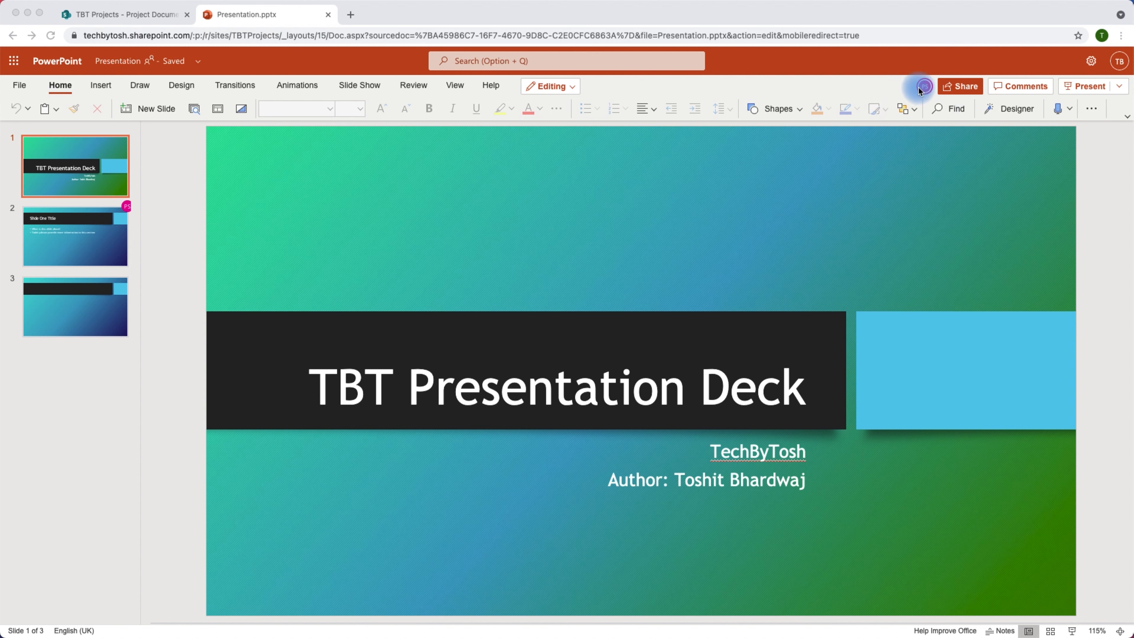
# Step: Check which co-author is working in the open presentation and go to the slide that person is editing
pyautogui.click(906, 89)
pyautogui.click(924, 88)
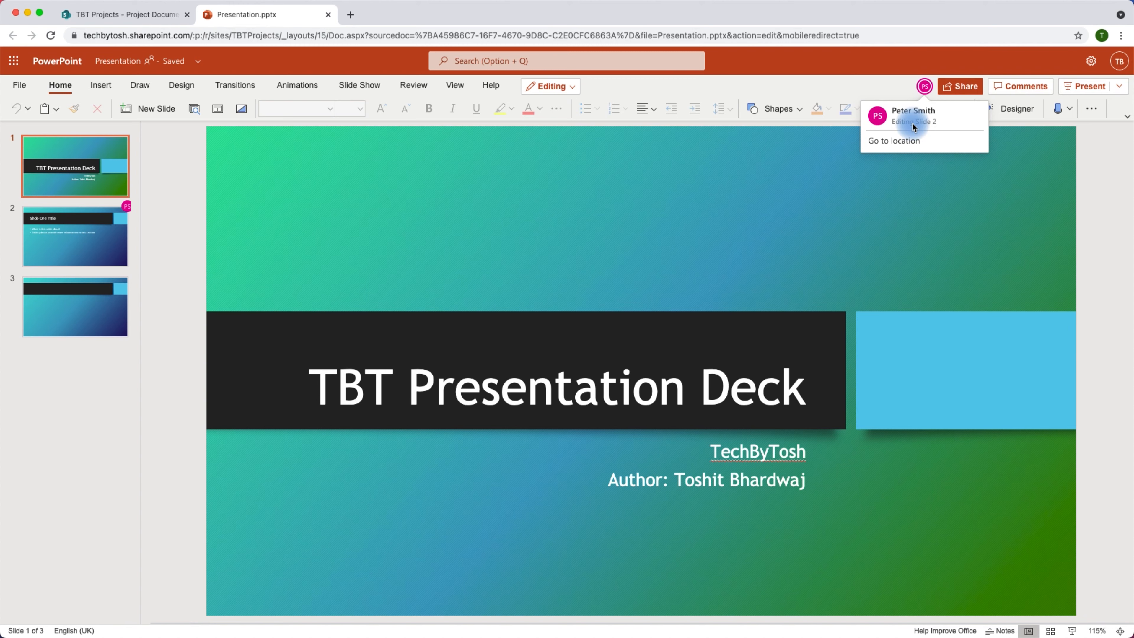
pyautogui.click(908, 141)
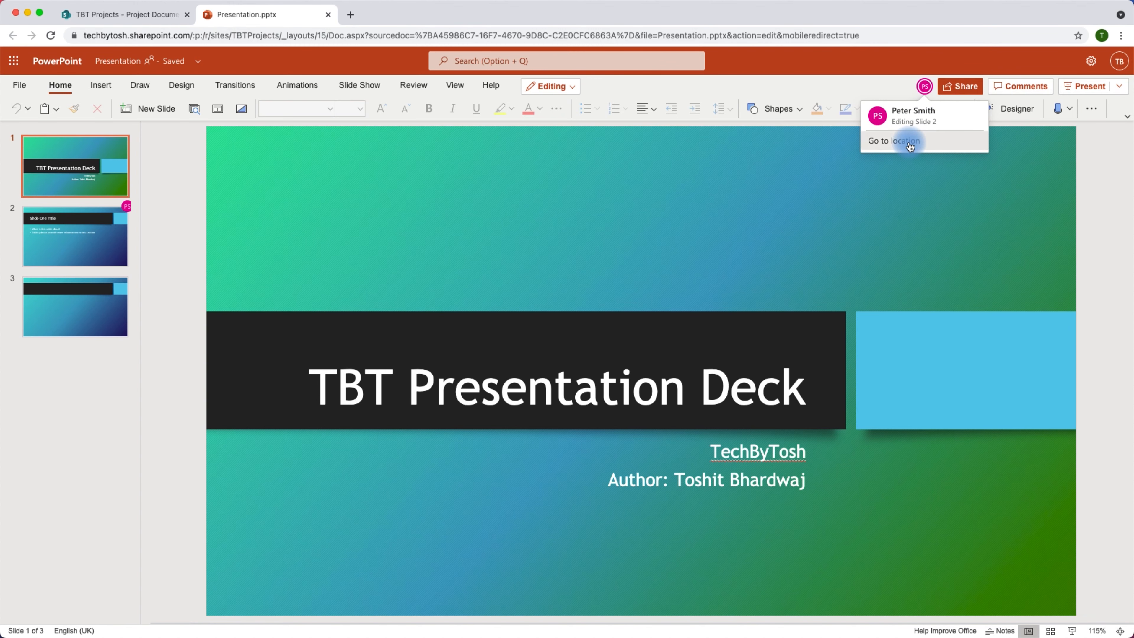
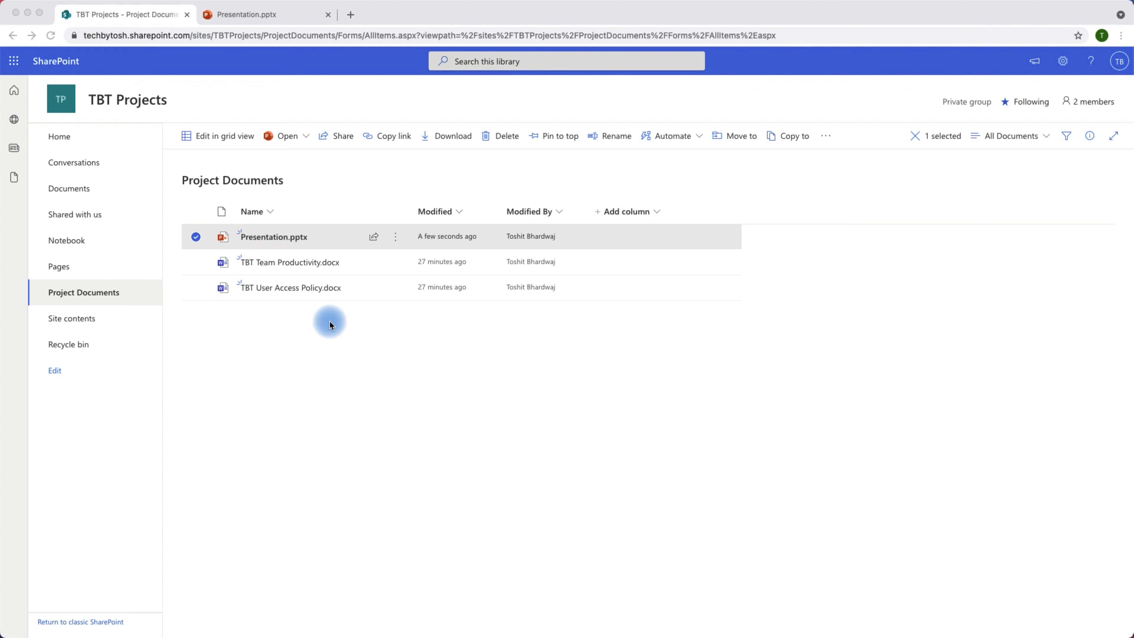
# Step: Open the version history of Presentation.pptx and restore version 2.0
pyautogui.click(396, 244)
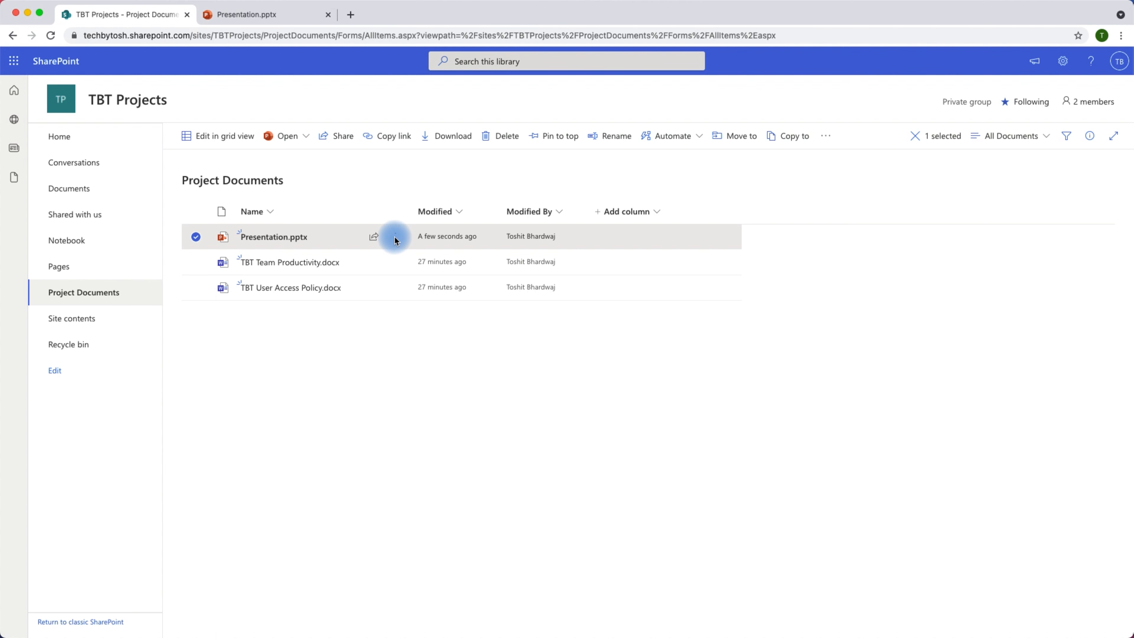
pyautogui.click(396, 244)
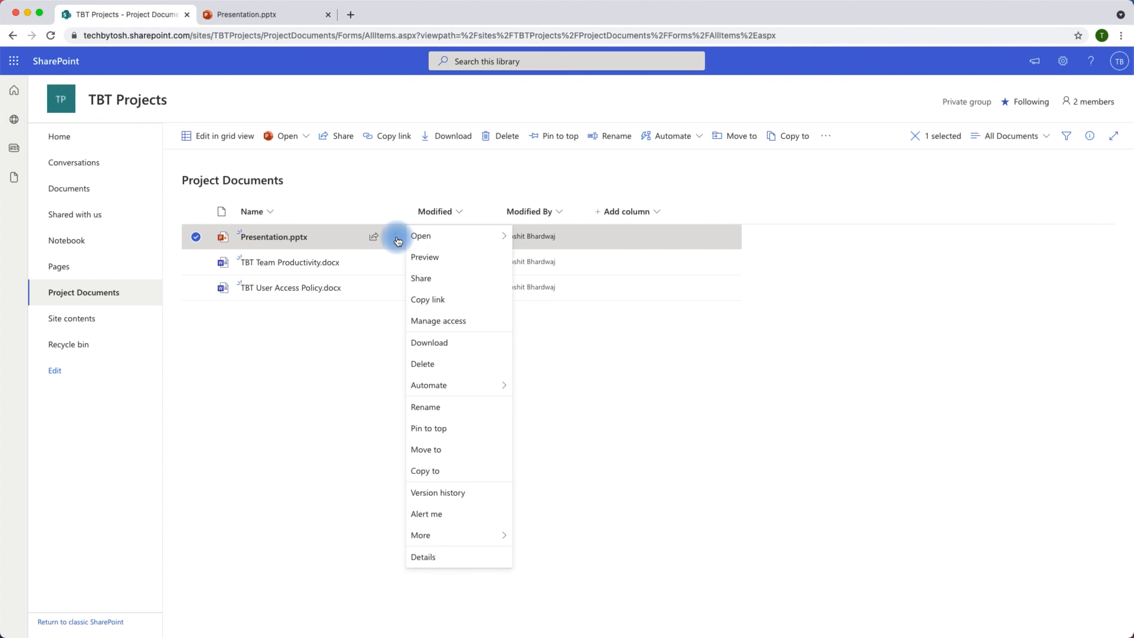
pyautogui.click(468, 501)
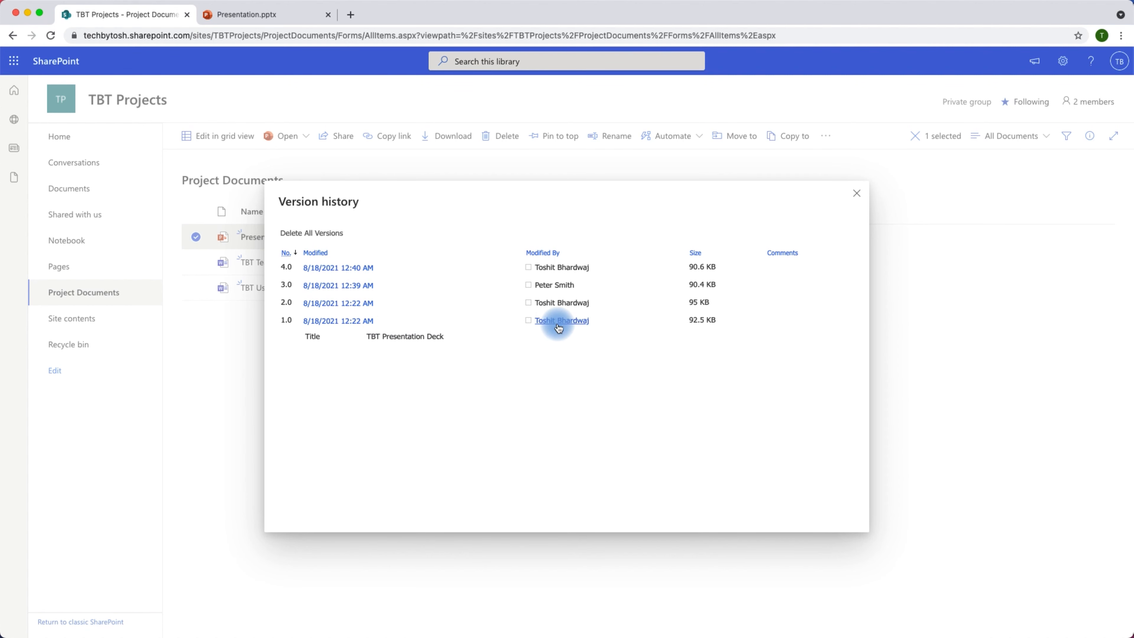
pyautogui.click(383, 304)
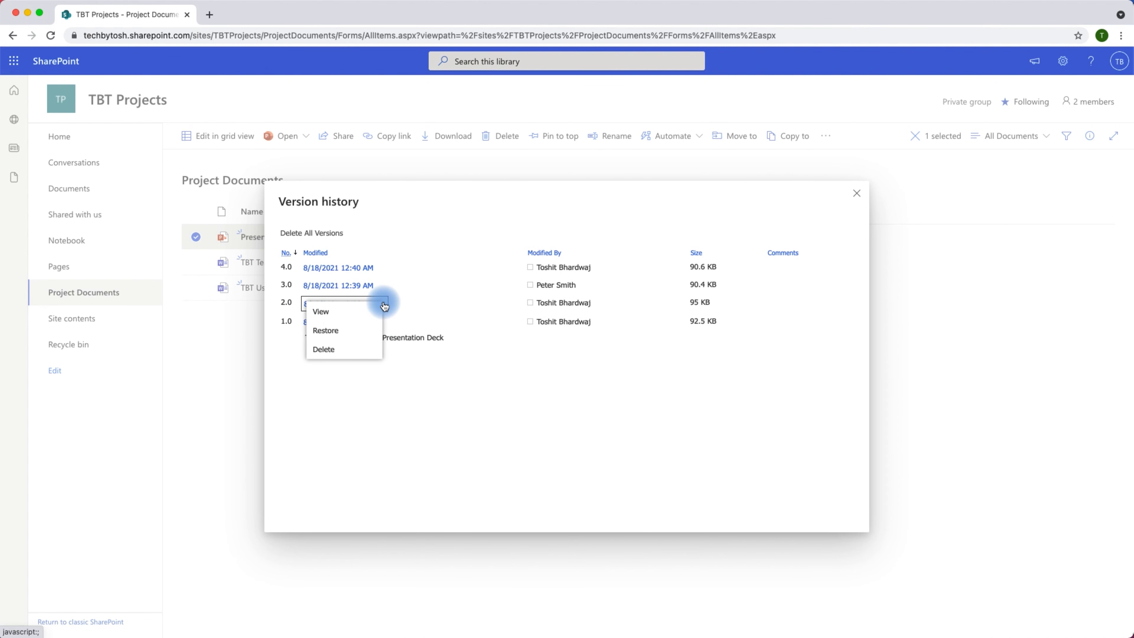
pyautogui.click(330, 334)
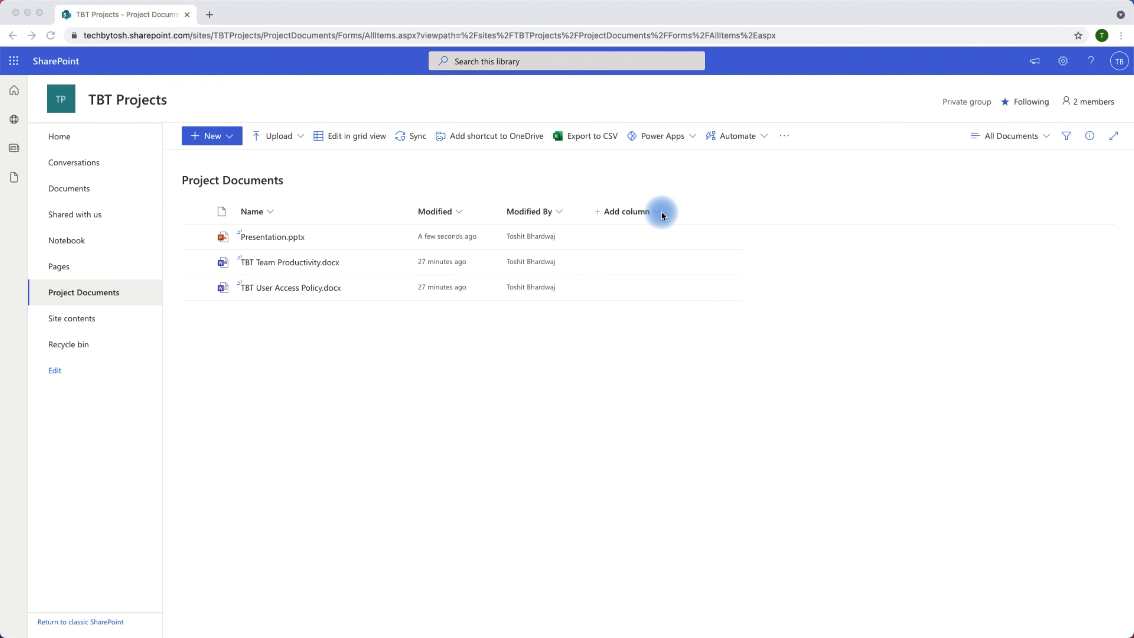
# Step: Start a new Choice column in the library, named Status, with the description "Document status"
pyautogui.click(633, 318)
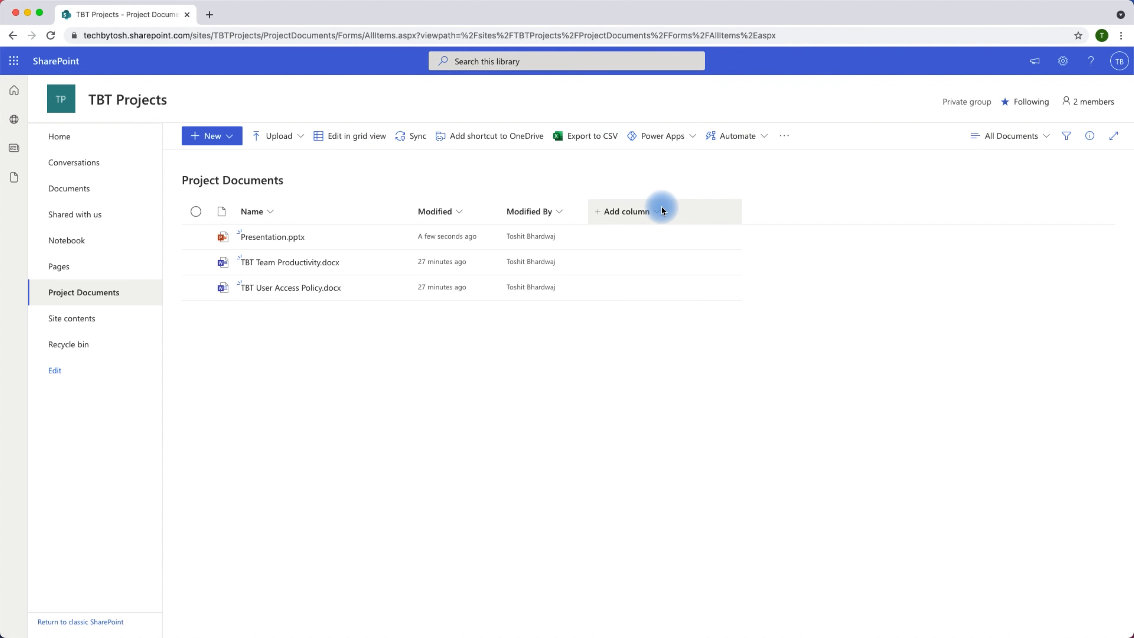
pyautogui.click(656, 214)
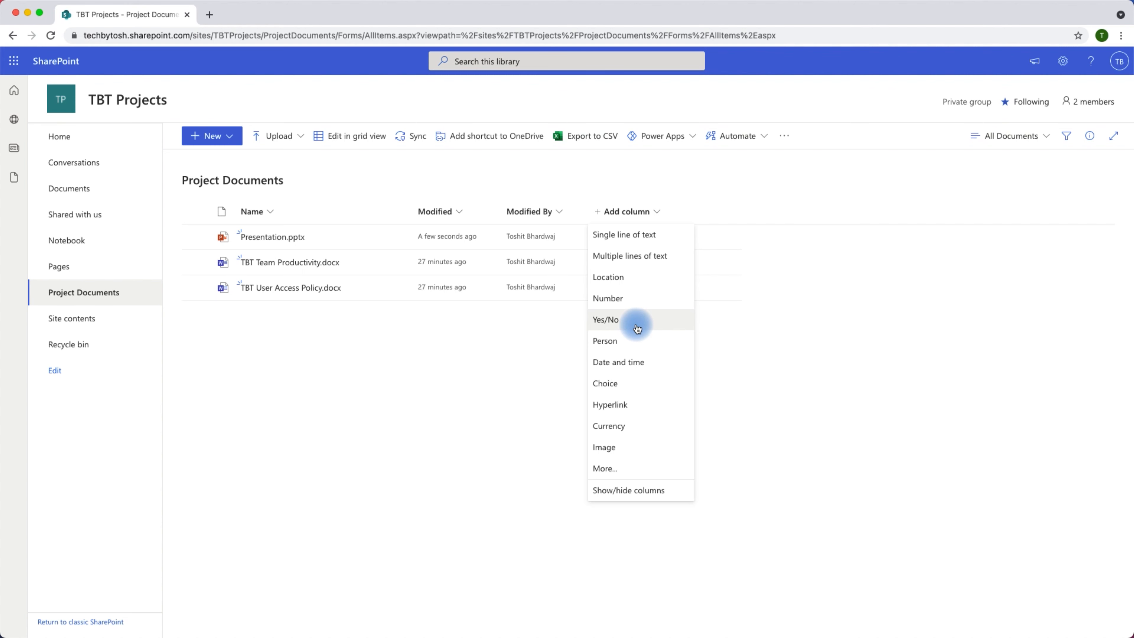
pyautogui.click(614, 383)
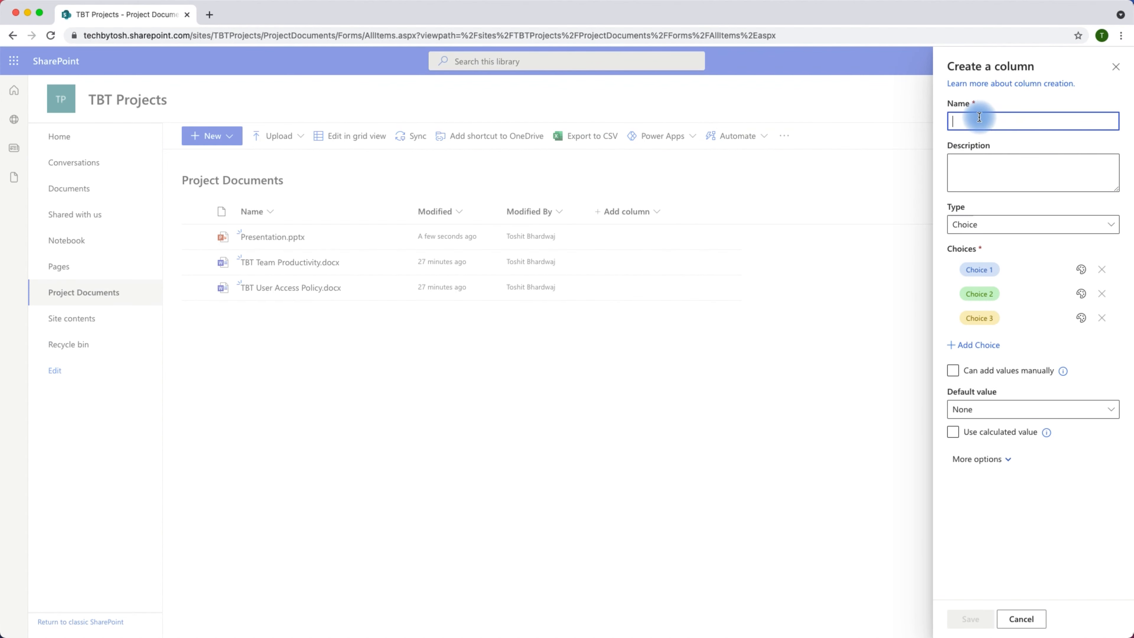
pyautogui.write('Status')
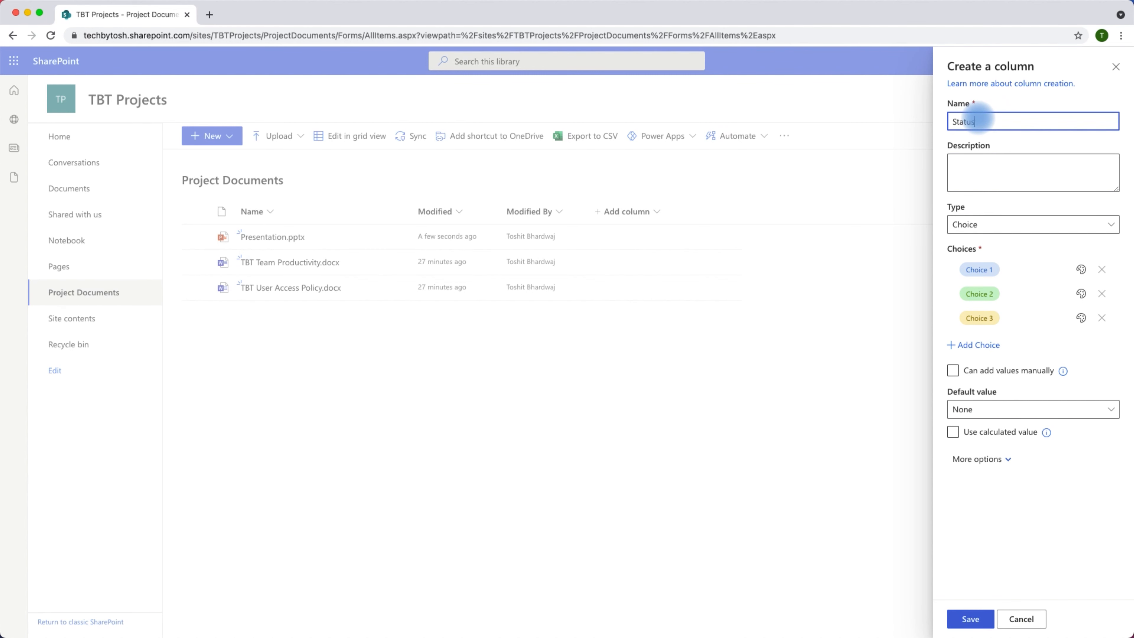
pyautogui.click(964, 173)
pyautogui.click(970, 167)
pyautogui.write('Document status')
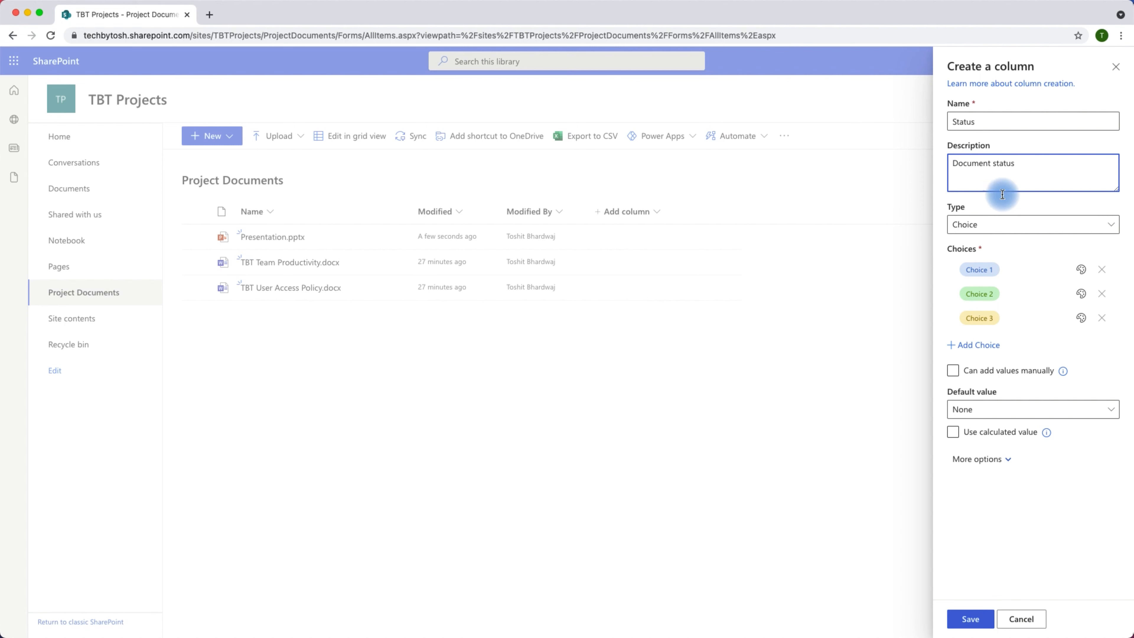
# Step: Set the column's choices to Under Review, Approved and Pending Approval, leave manual values disallowed, and save the column
pyautogui.click(1003, 226)
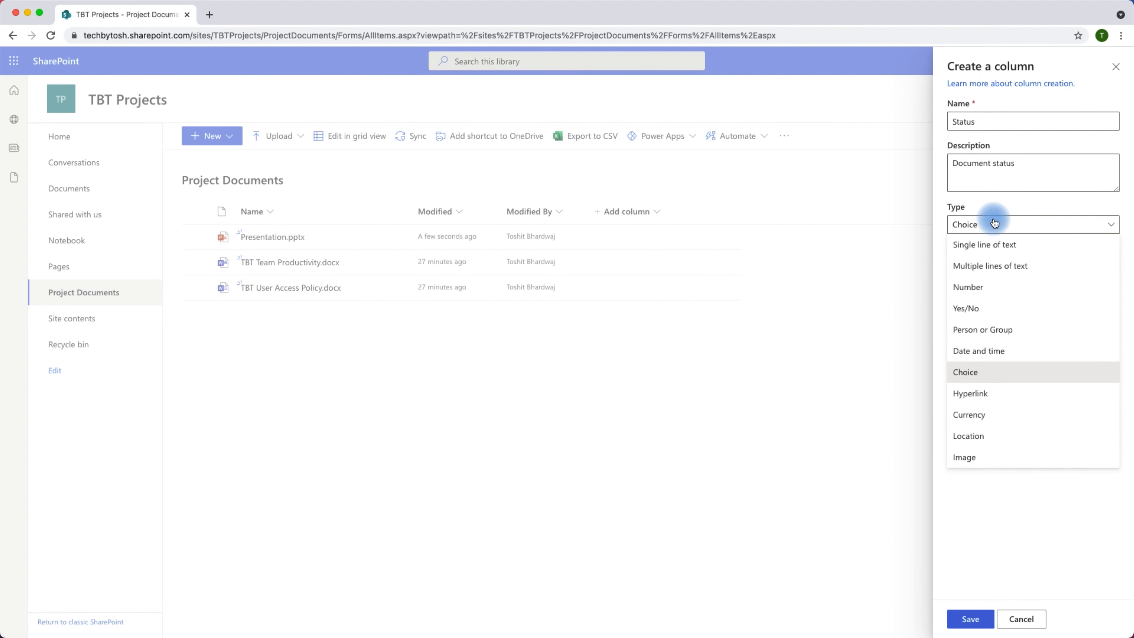
pyautogui.click(979, 208)
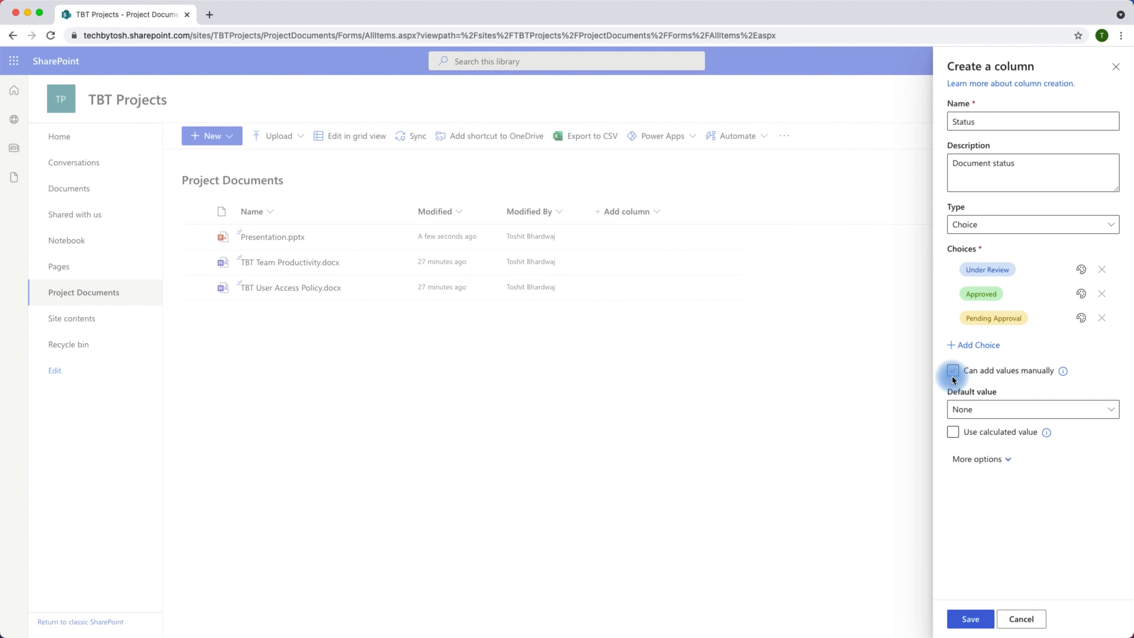
pyautogui.click(953, 371)
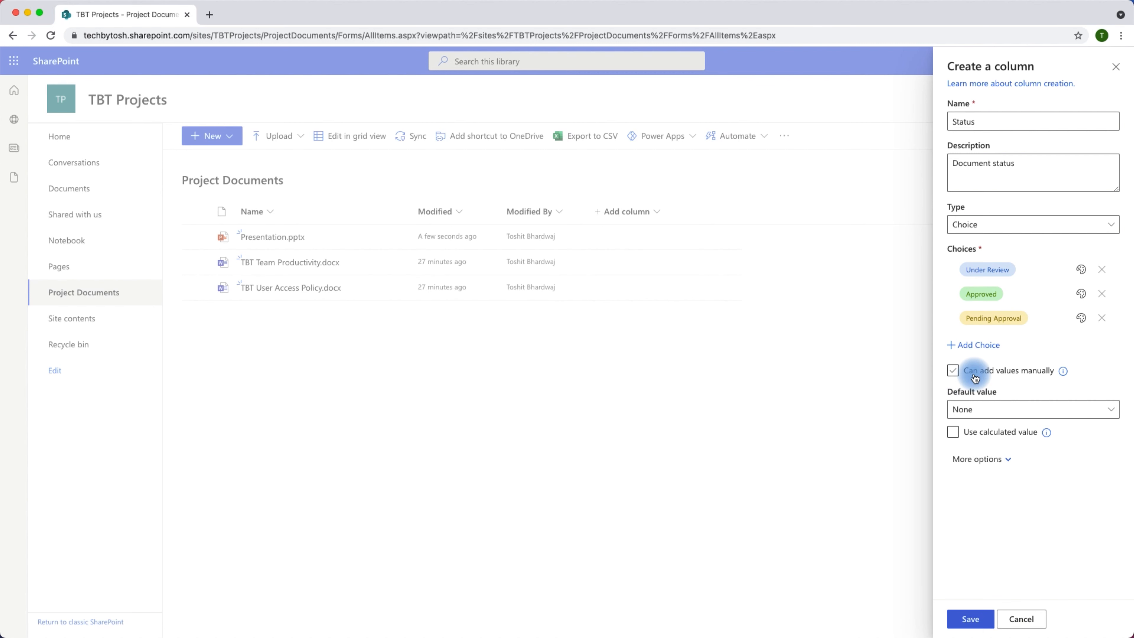
pyautogui.click(974, 376)
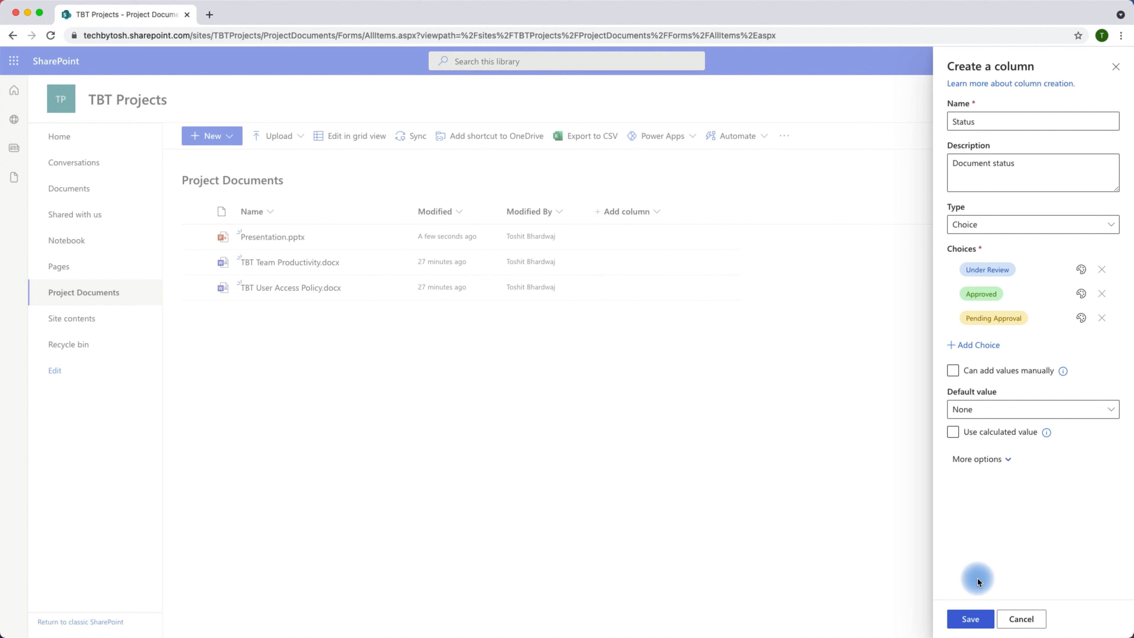
pyautogui.click(977, 616)
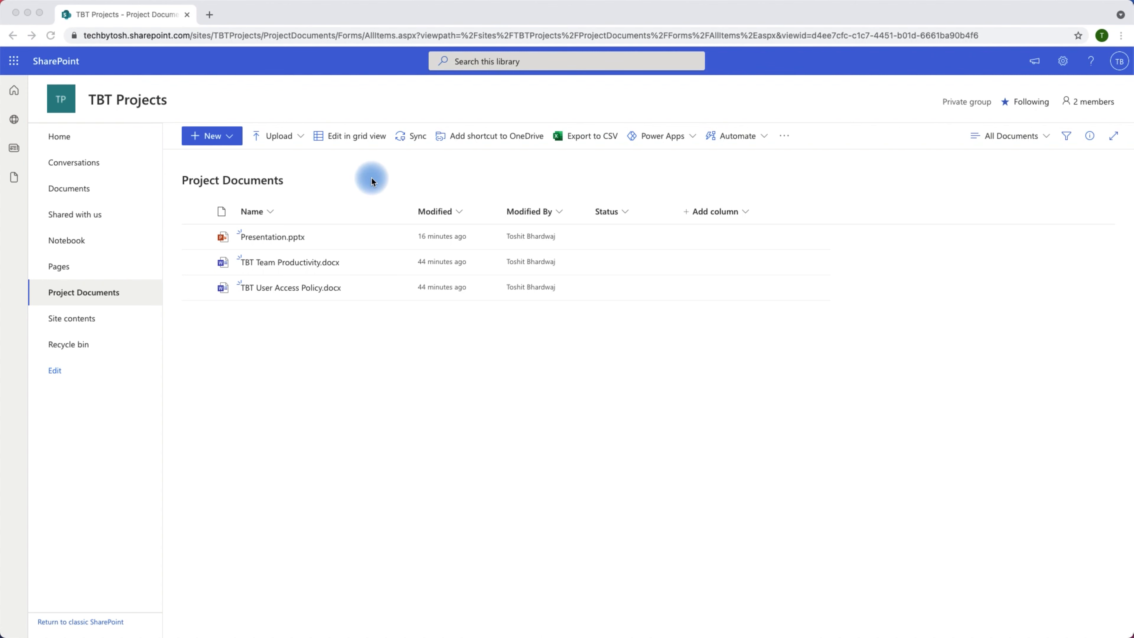
# Step: Switch the library to grid editing and set the Status of Presentation.pptx to Approved
pyautogui.click(351, 133)
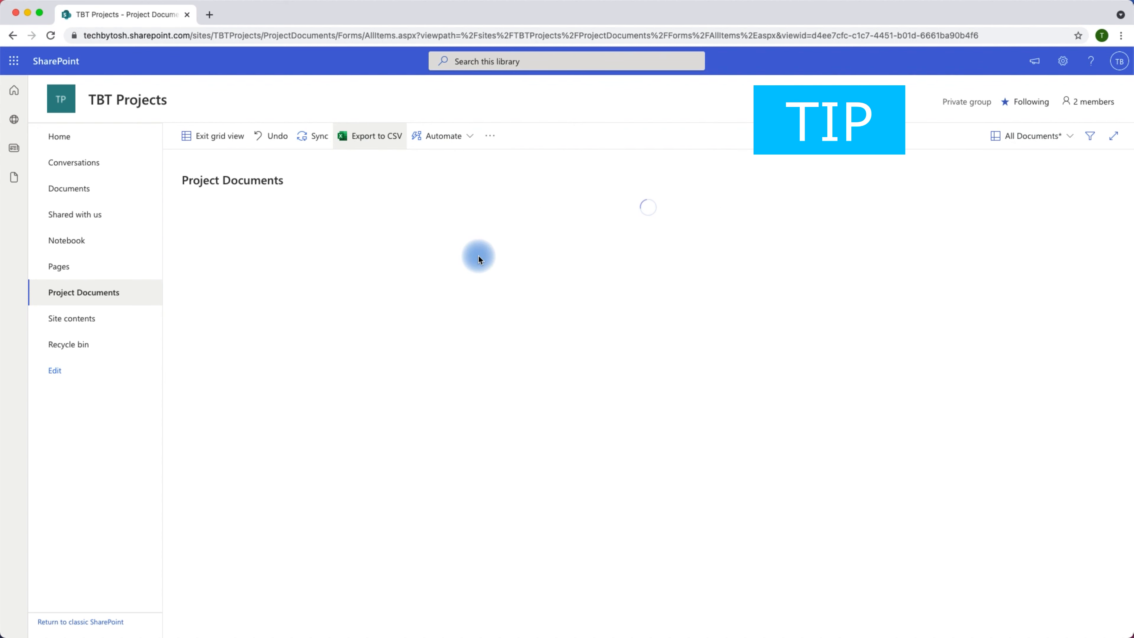
pyautogui.click(516, 269)
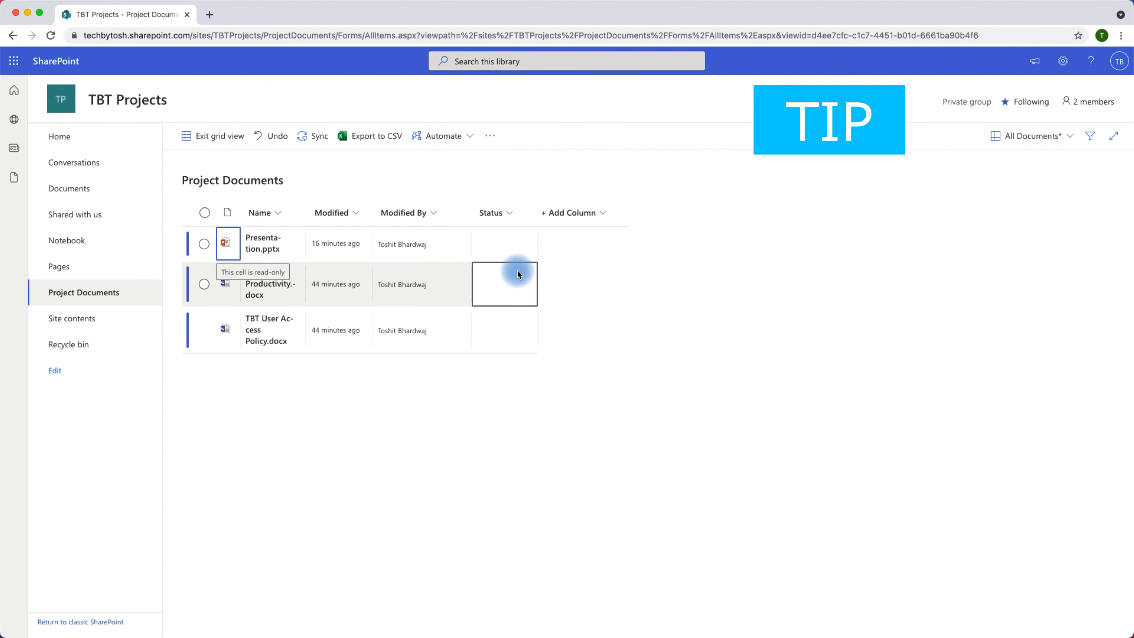
pyautogui.click(500, 249)
pyautogui.click(498, 242)
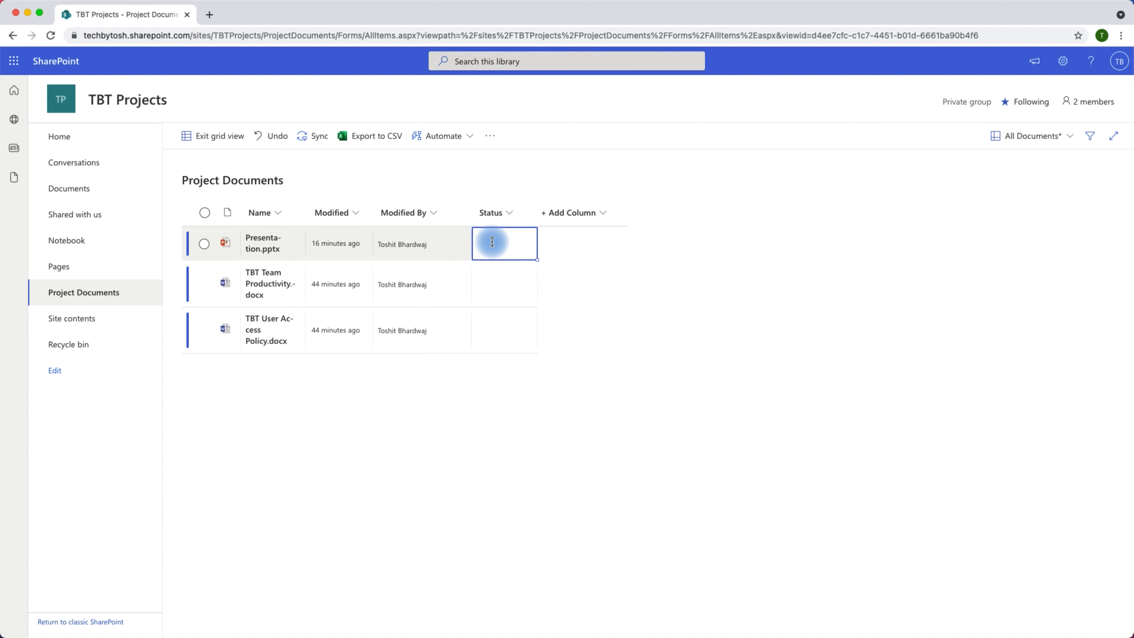
pyautogui.click(498, 243)
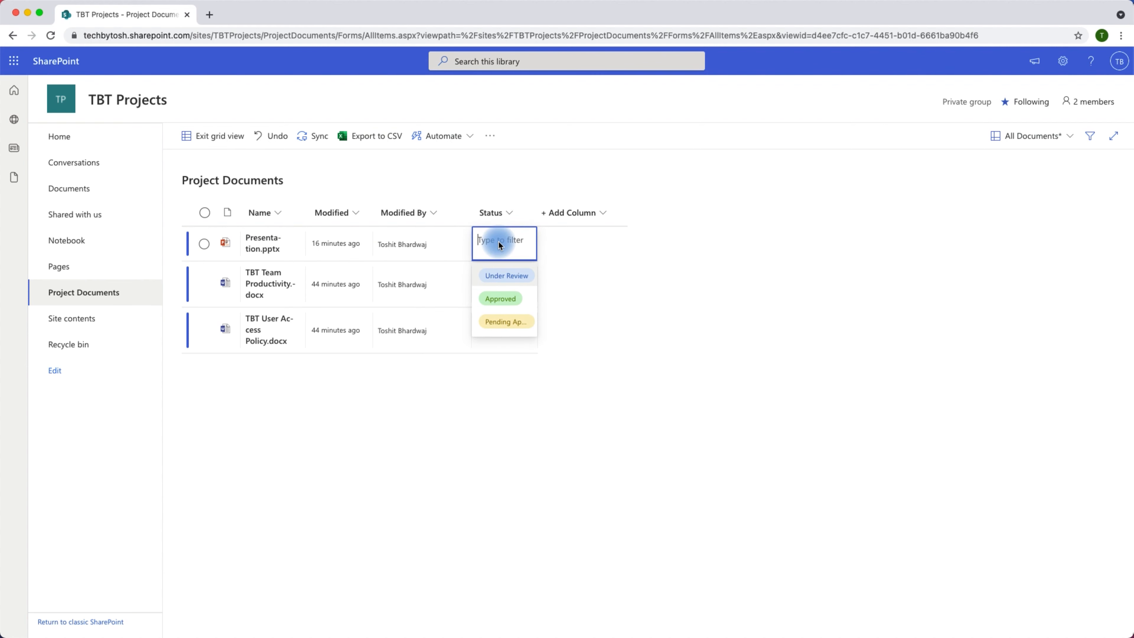
pyautogui.click(510, 298)
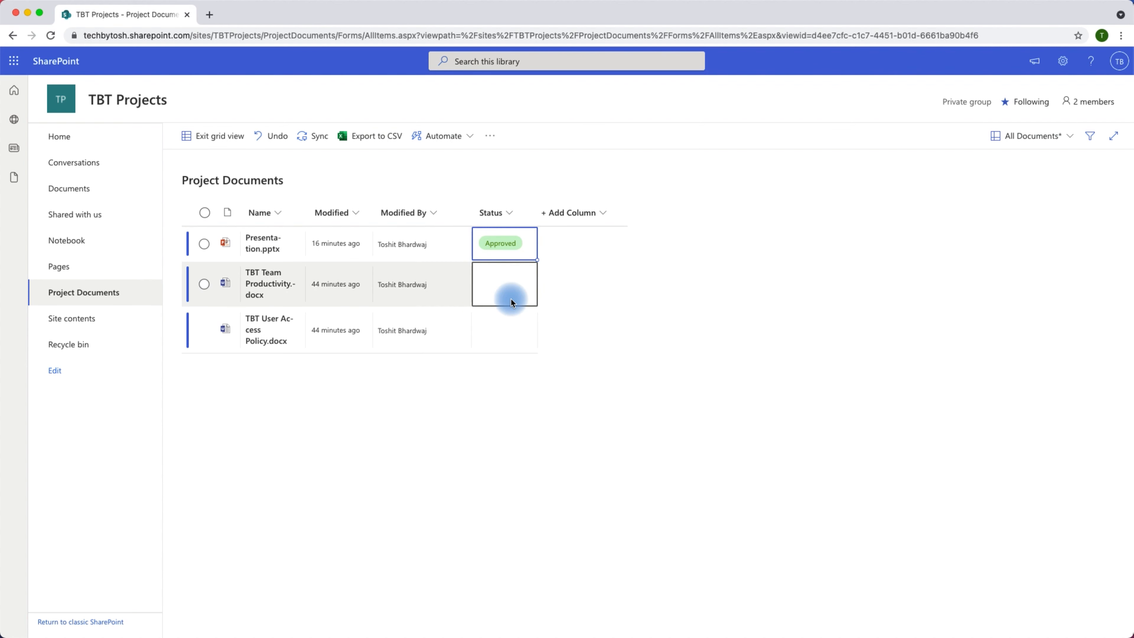
# Step: Set TBT Team Productivity.docx to Pending Approval and TBT User Access Policy.docx to Under Review, and leave grid editing
pyautogui.click(510, 281)
pyautogui.click(511, 368)
pyautogui.click(498, 325)
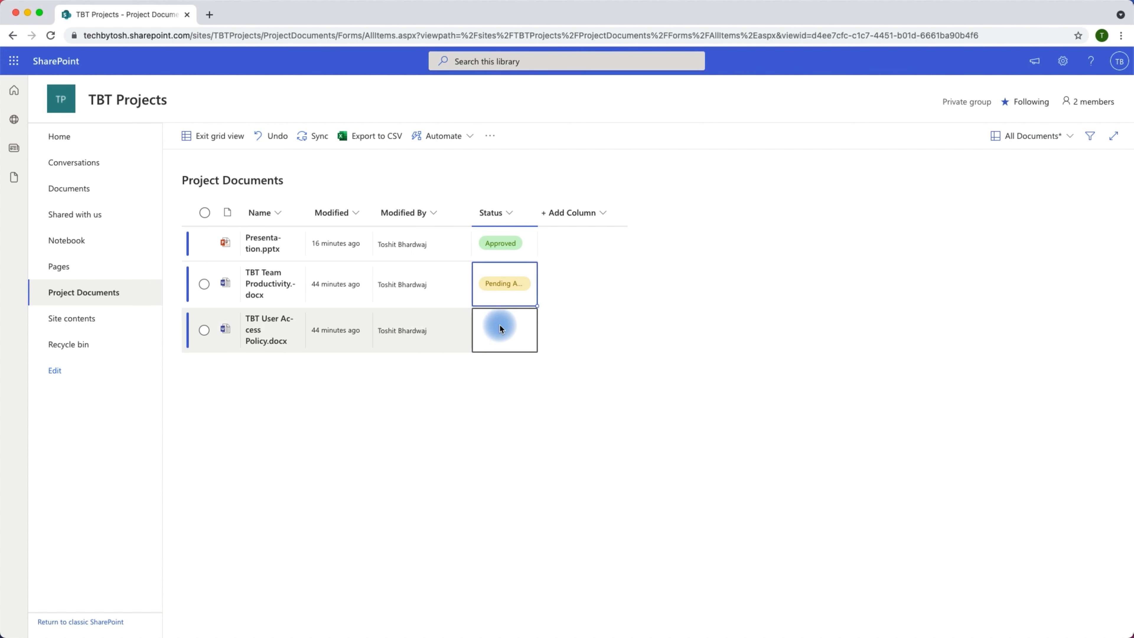
pyautogui.click(527, 348)
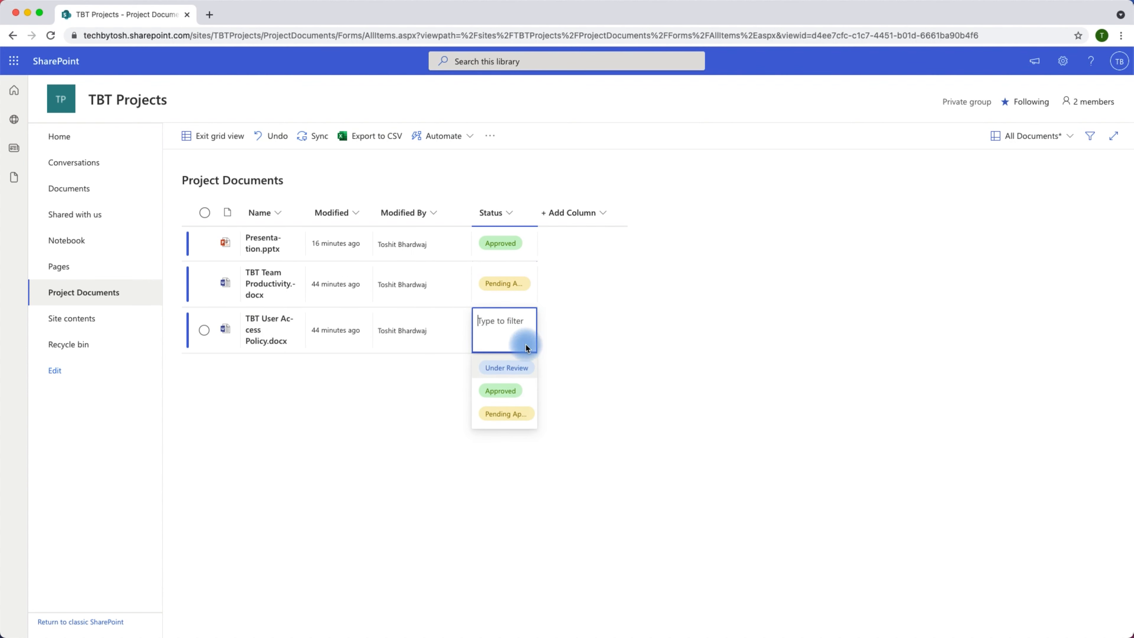
pyautogui.click(516, 369)
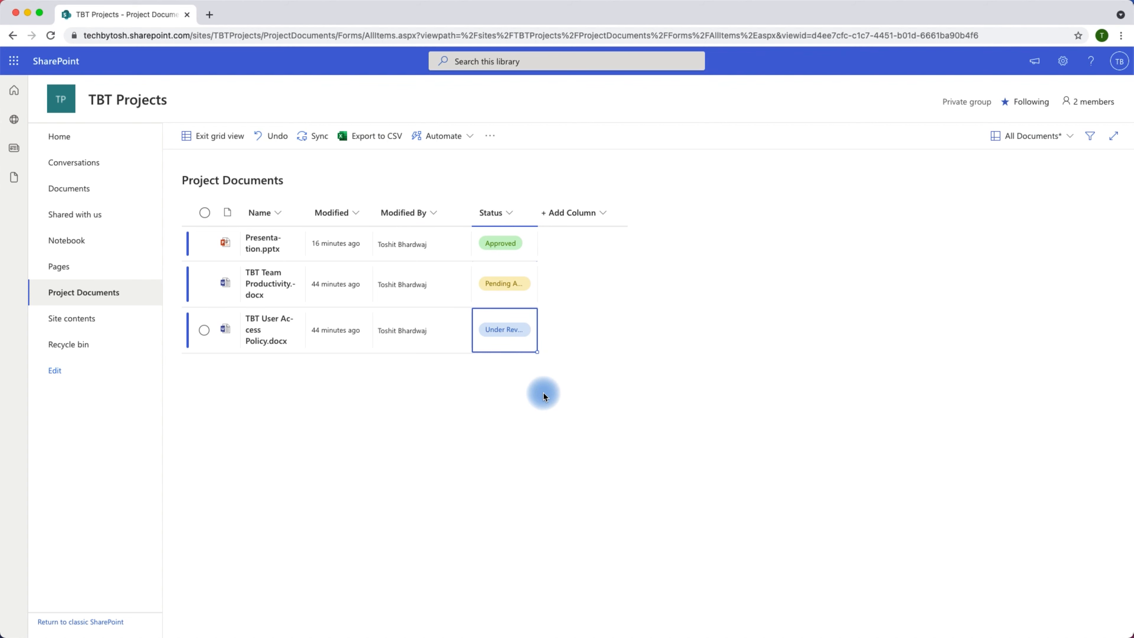
pyautogui.click(207, 142)
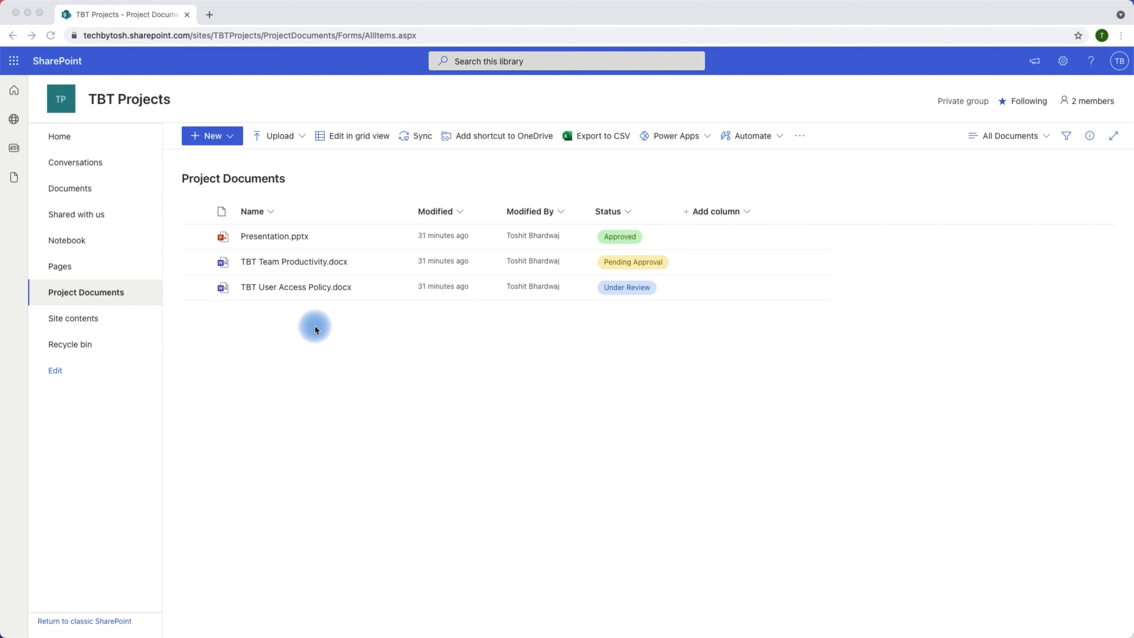
# Step: Open the Name column's conditional formatting and give all values a medium blue fill
pyautogui.click(271, 215)
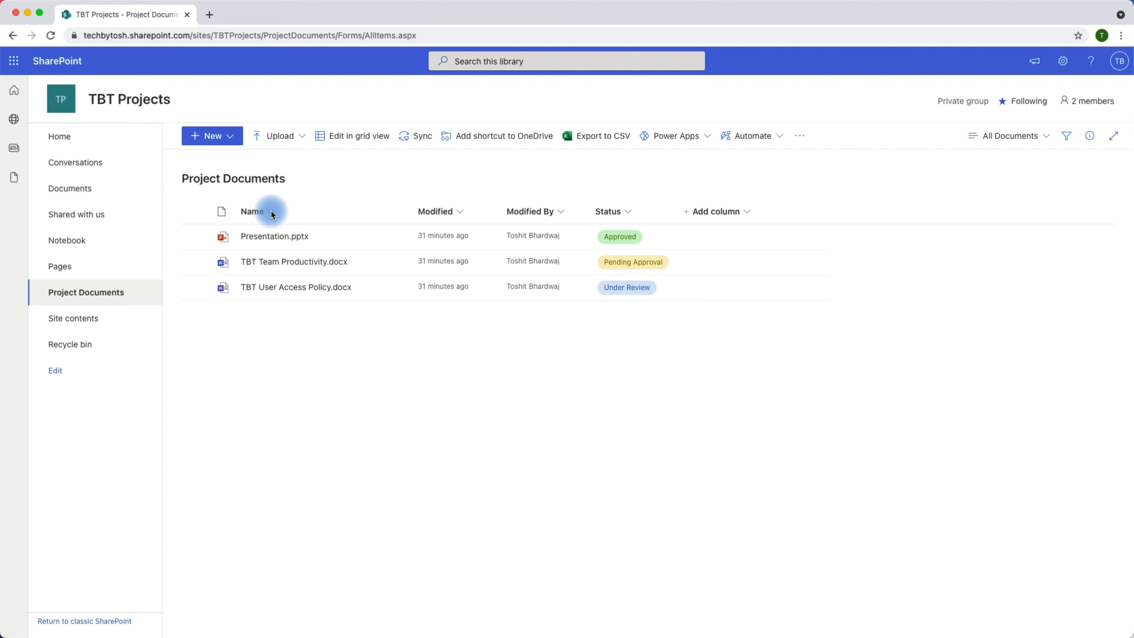
pyautogui.click(270, 214)
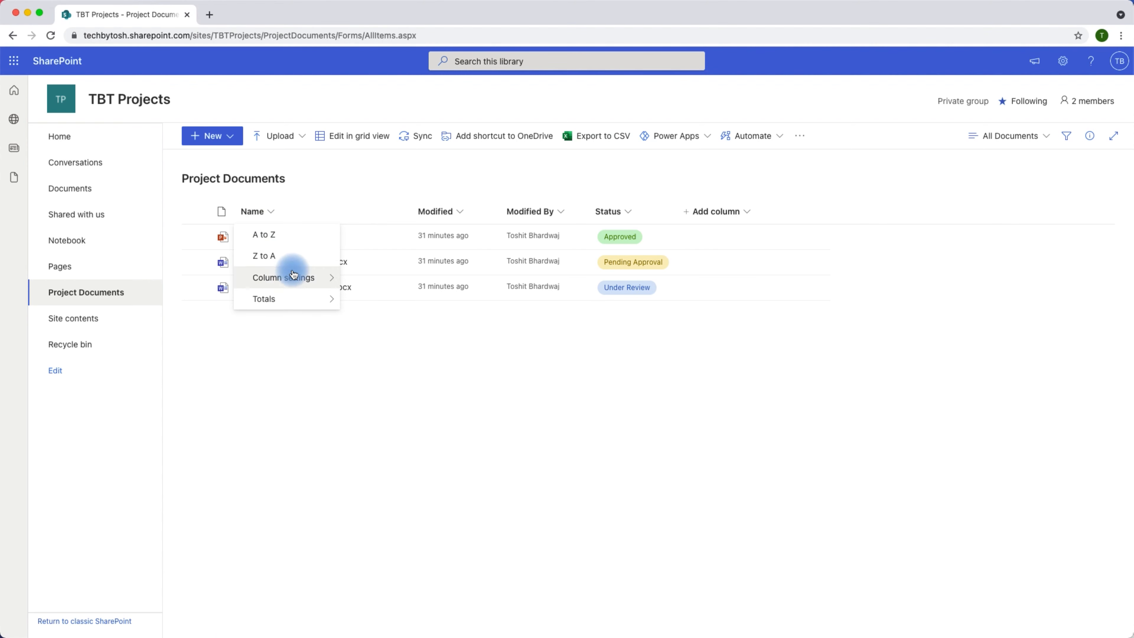
pyautogui.moveTo(294, 278)
pyautogui.click(357, 300)
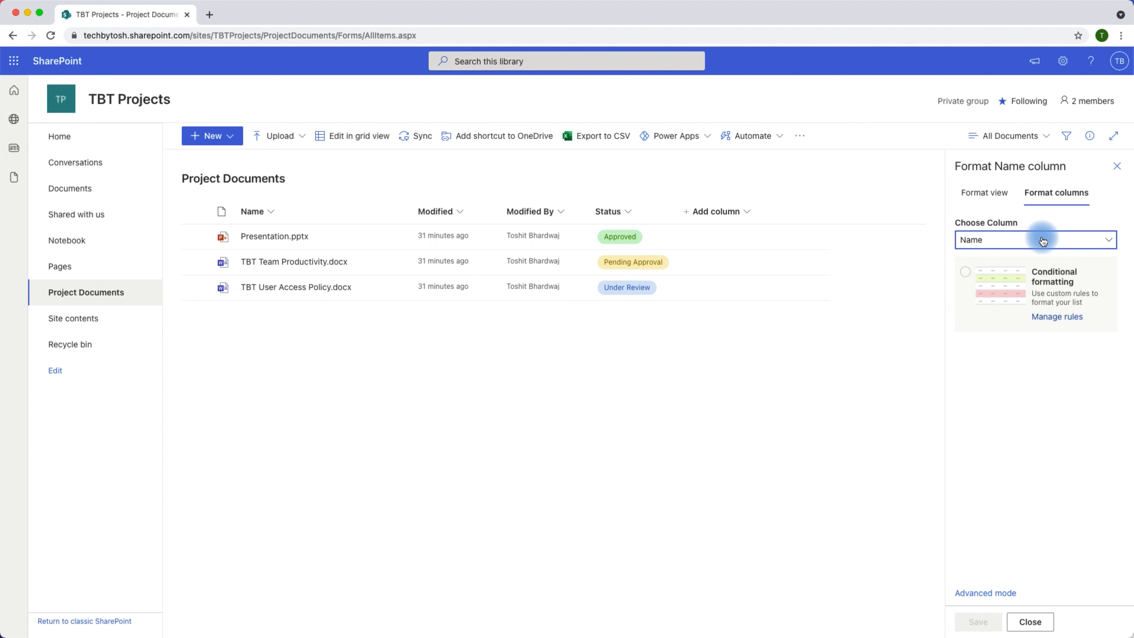
pyautogui.click(1049, 281)
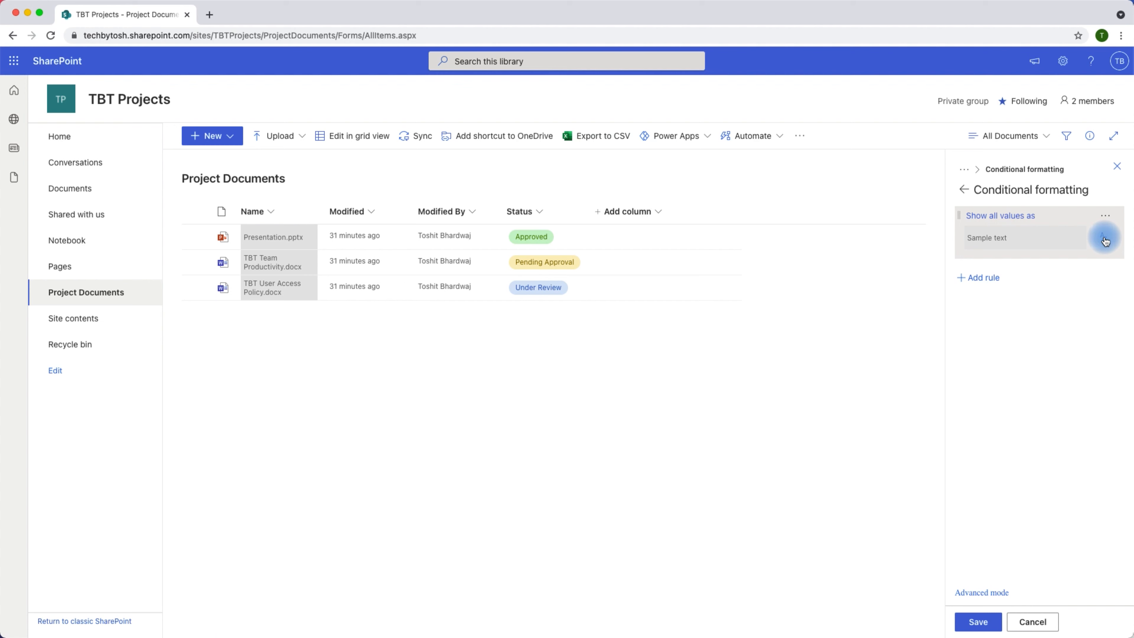
pyautogui.click(1105, 240)
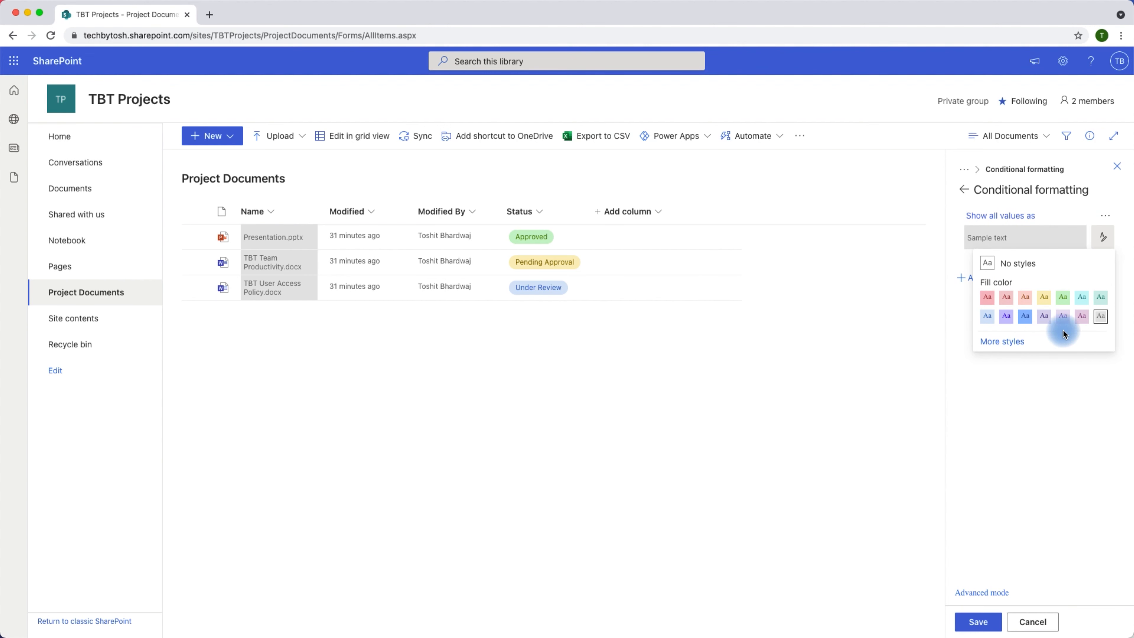
pyautogui.click(1027, 318)
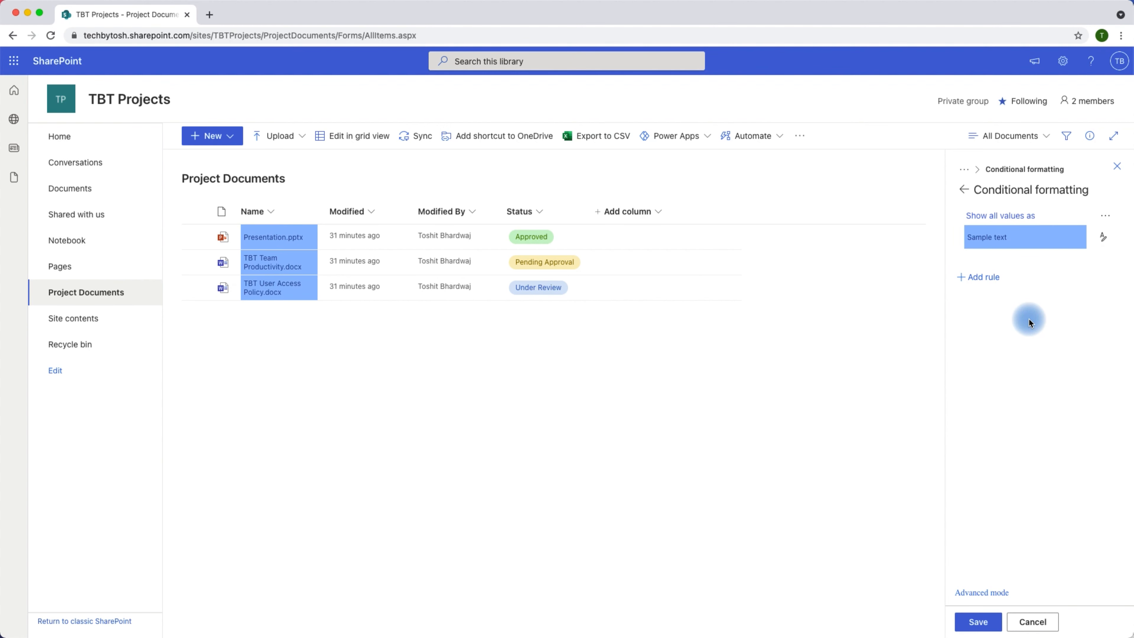
# Step: Add a formatting rule for the Name column with the condition that Status is equal to Approved
pyautogui.click(987, 280)
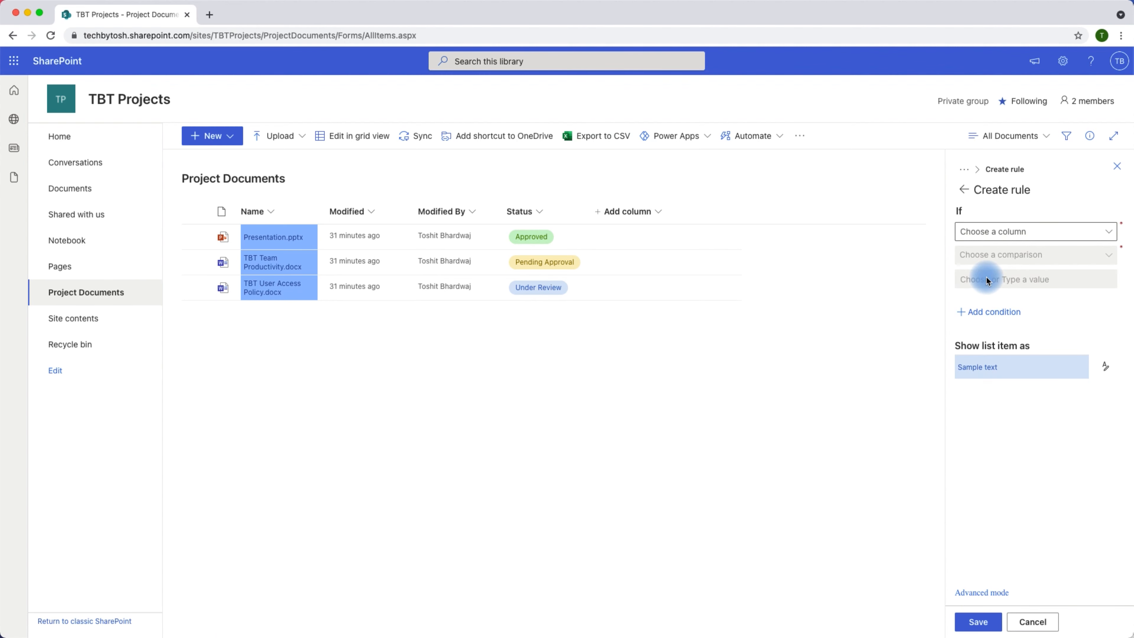
pyautogui.click(1106, 231)
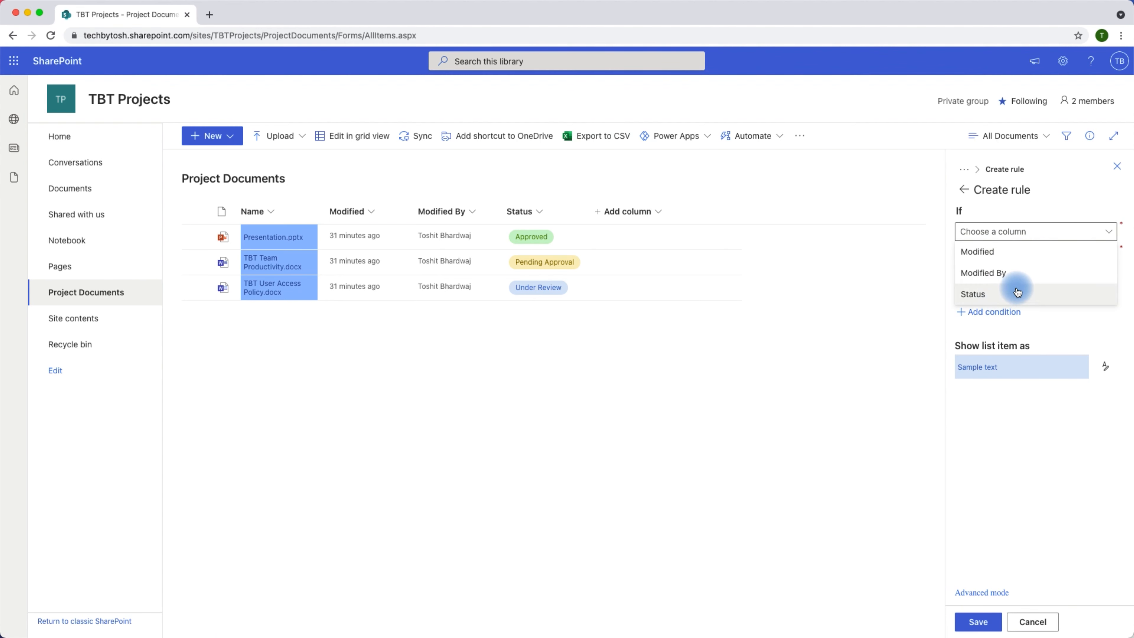
pyautogui.click(991, 293)
pyautogui.click(991, 255)
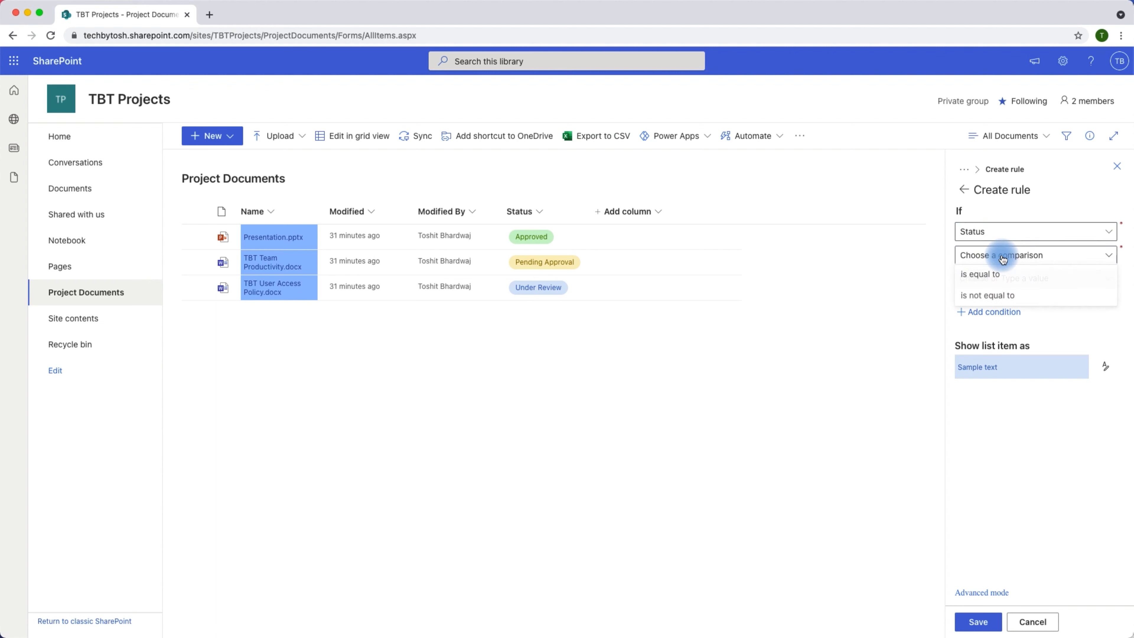
pyautogui.click(982, 274)
pyautogui.click(1004, 280)
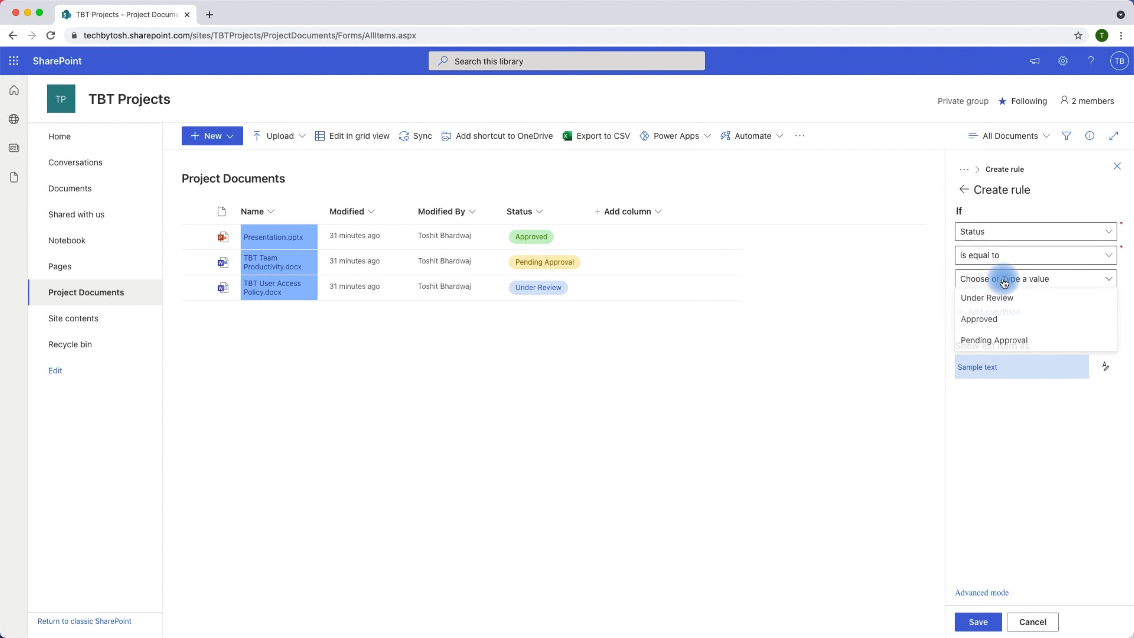
pyautogui.click(982, 319)
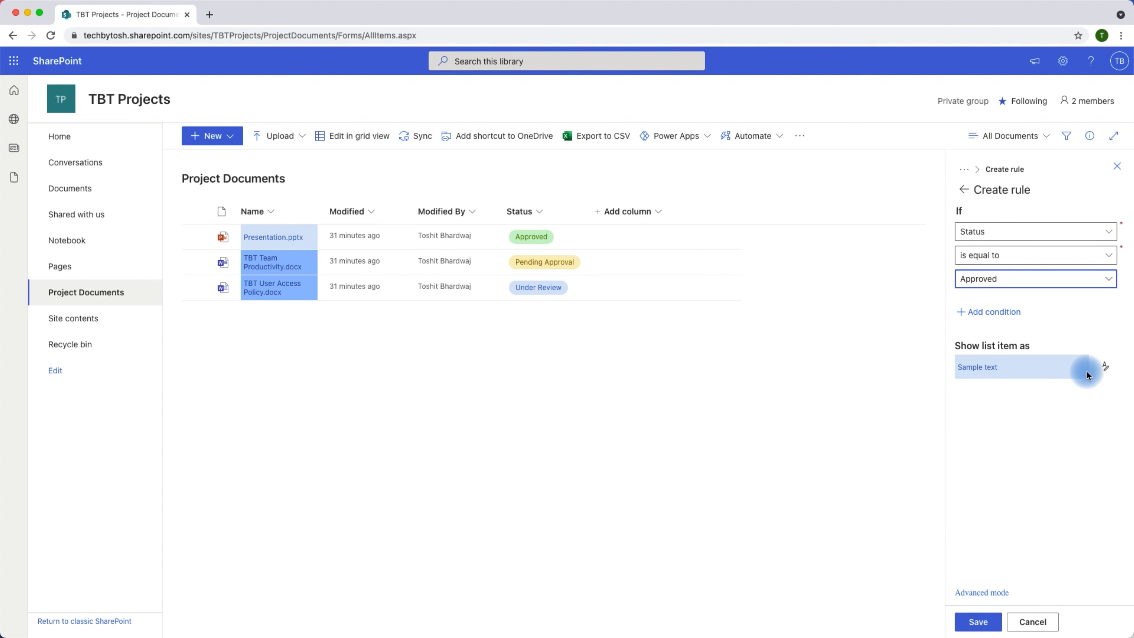
# Step: Give the Approved rule for the Name column a pale yellow fill and dark red text
pyautogui.click(1105, 366)
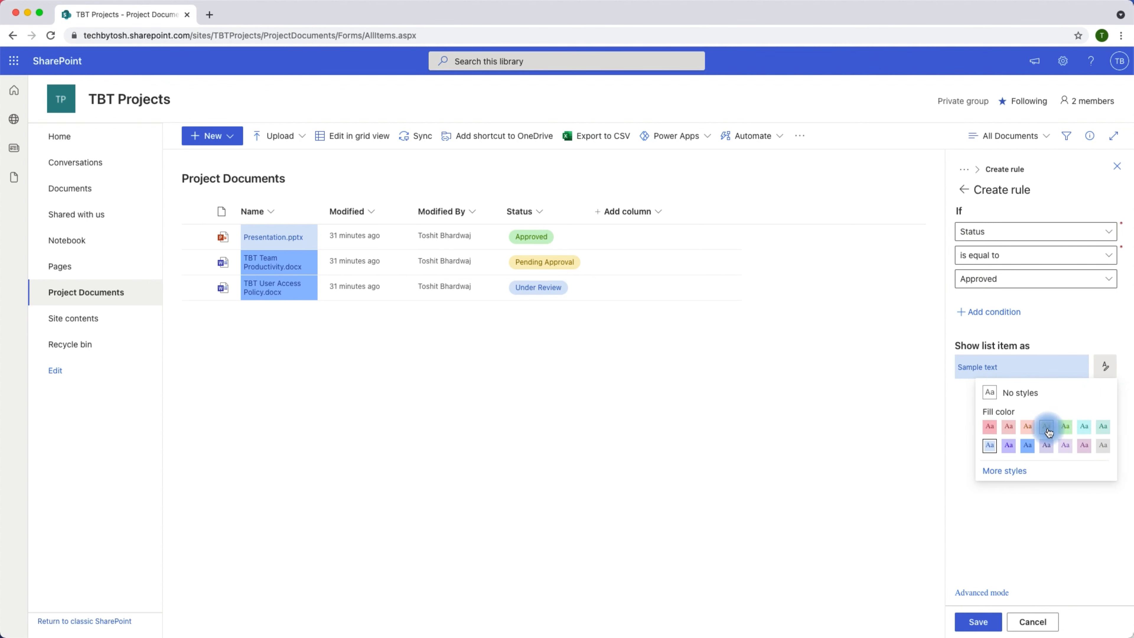
pyautogui.click(1046, 426)
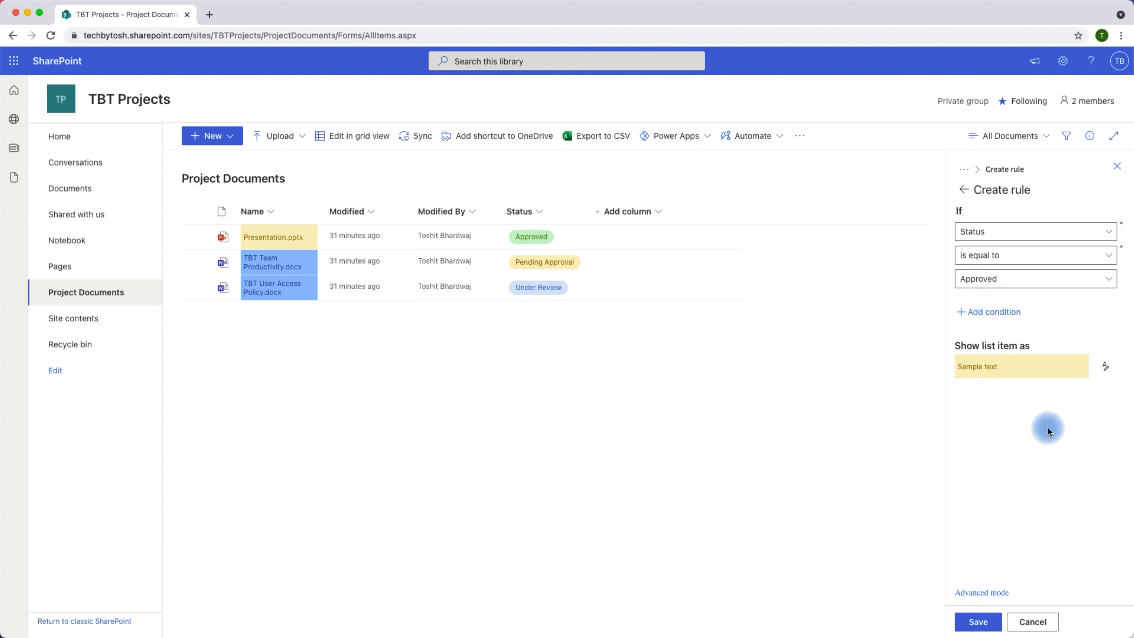
pyautogui.click(1106, 369)
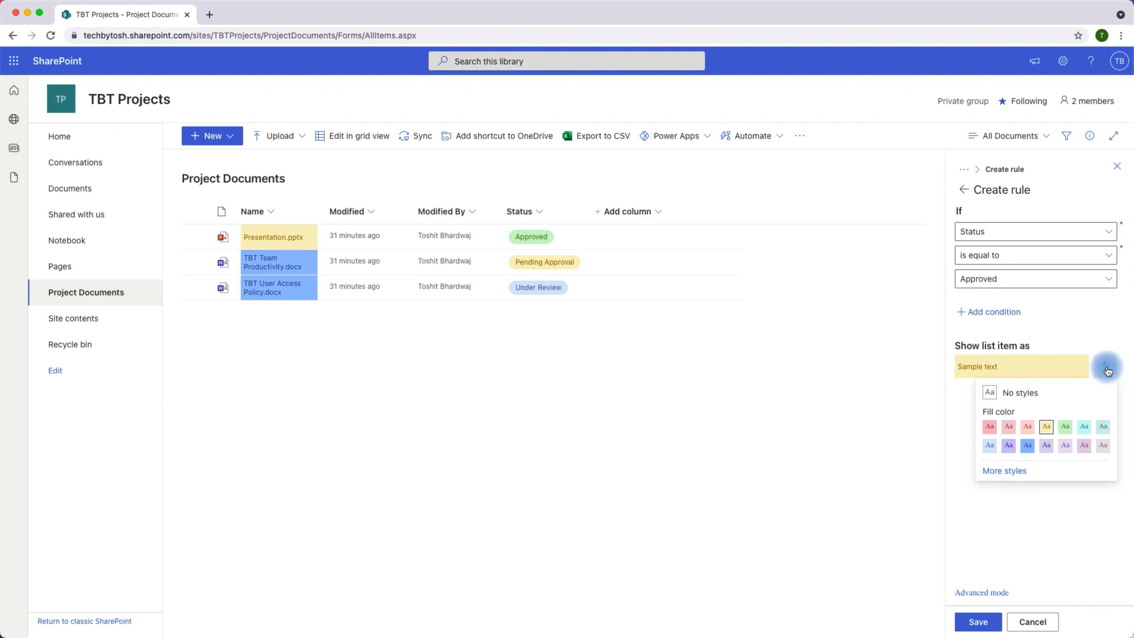
pyautogui.click(1014, 471)
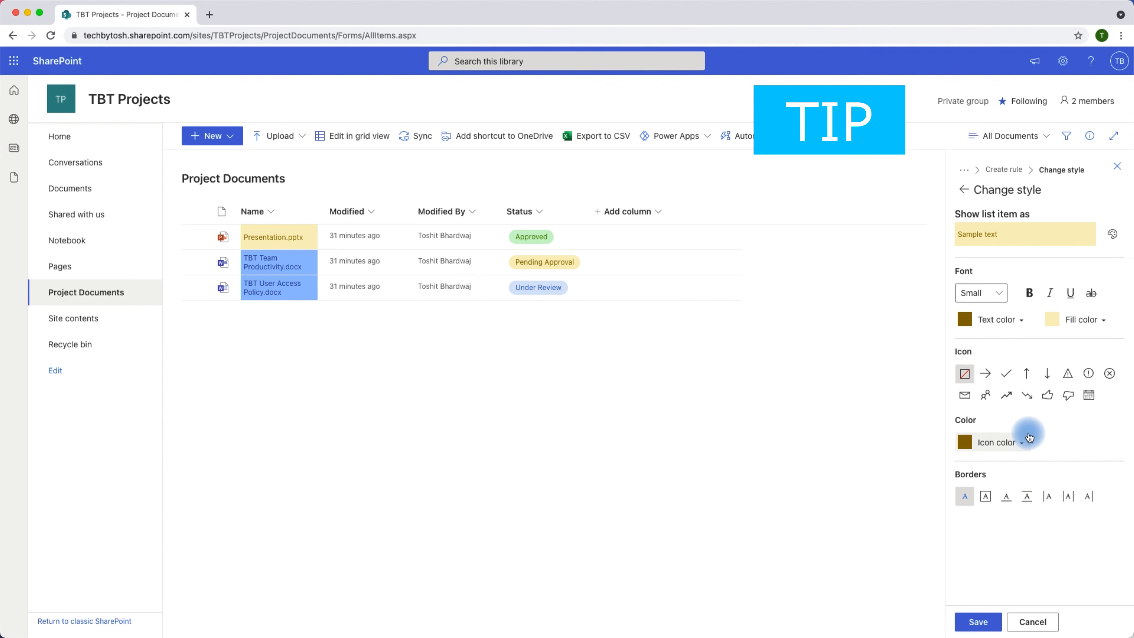
pyautogui.click(1019, 324)
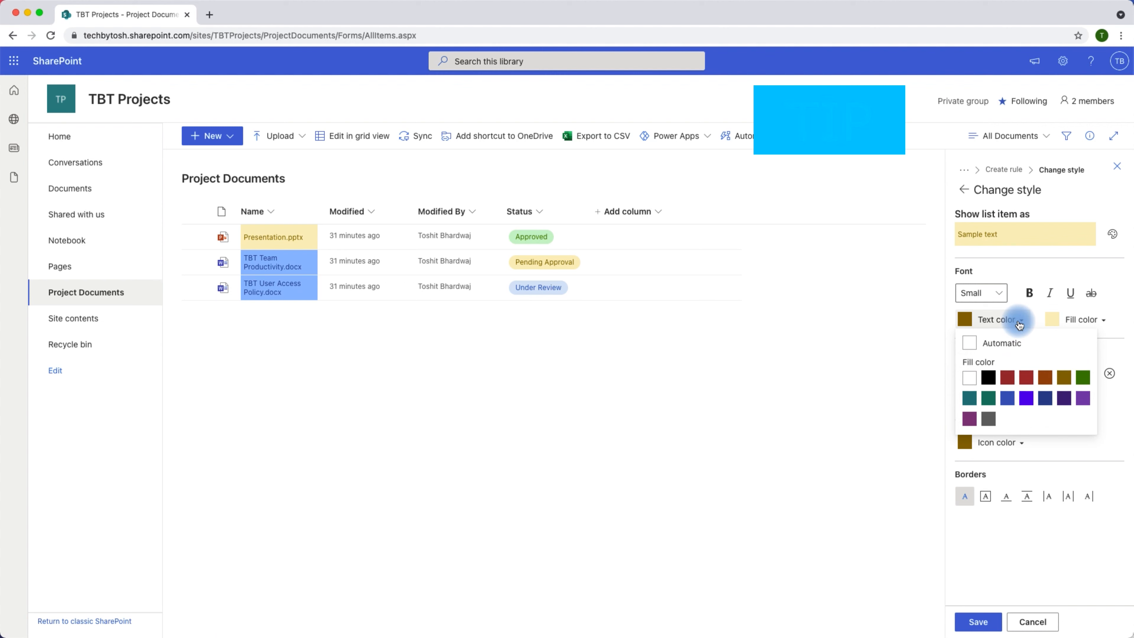
pyautogui.click(1027, 381)
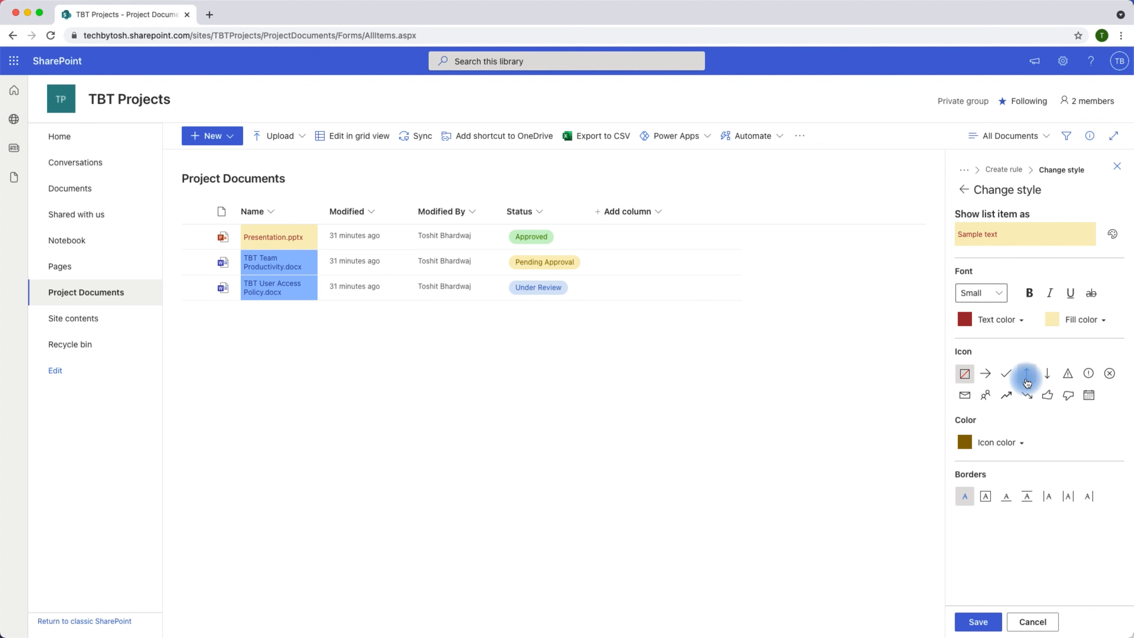
# Step: Add a People icon to the Approved rule's style, colour it blue-violet and align it after the text
pyautogui.click(985, 396)
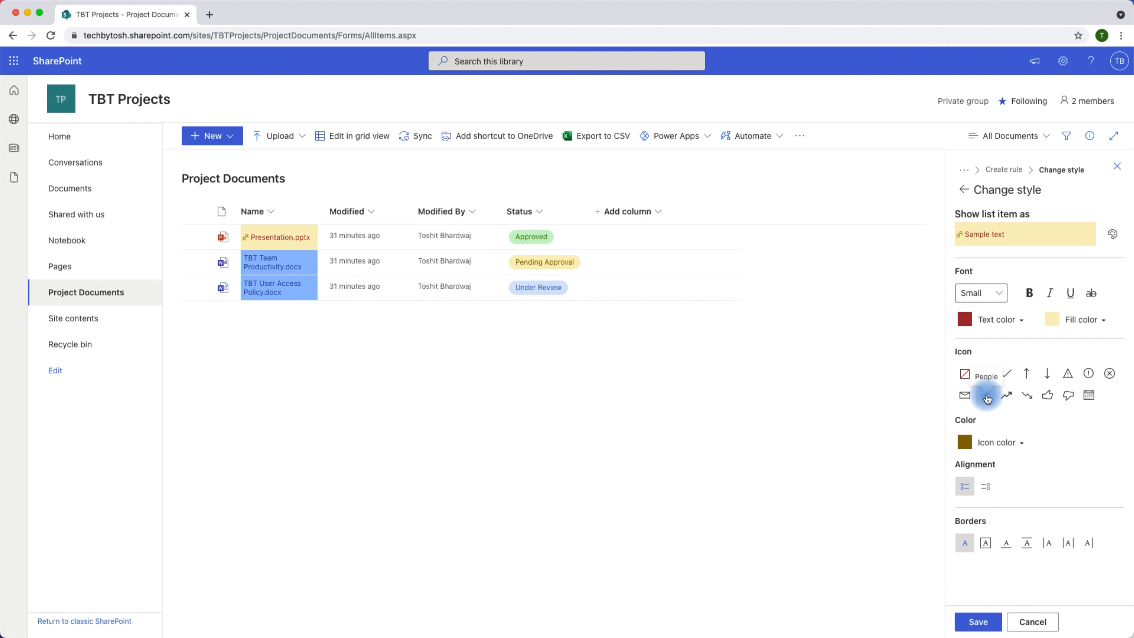
pyautogui.click(1020, 442)
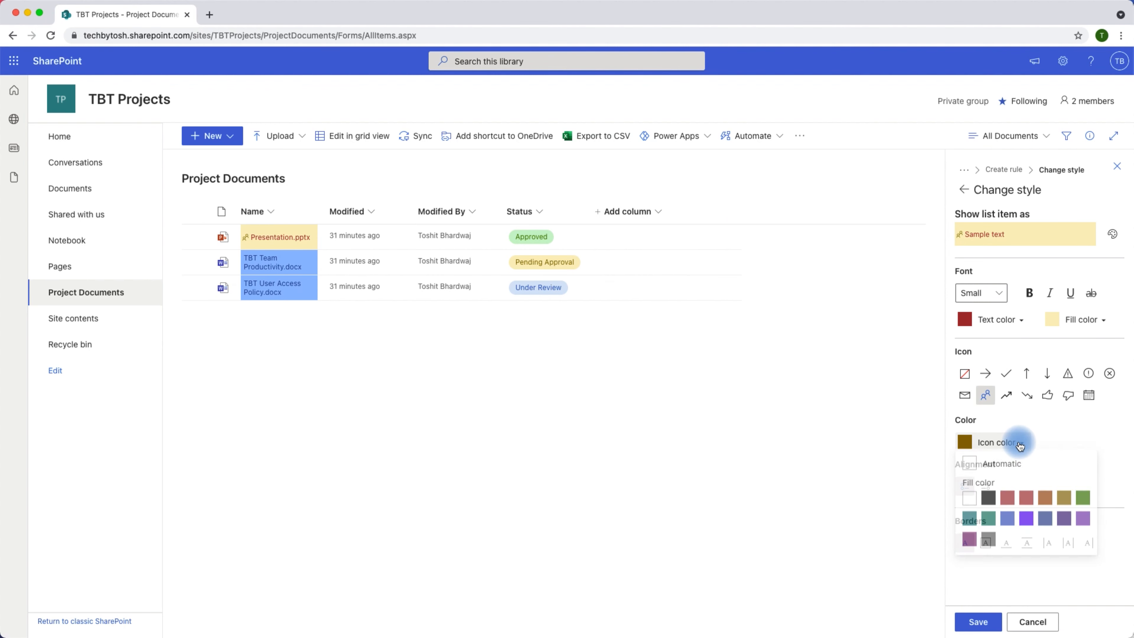
pyautogui.click(1026, 522)
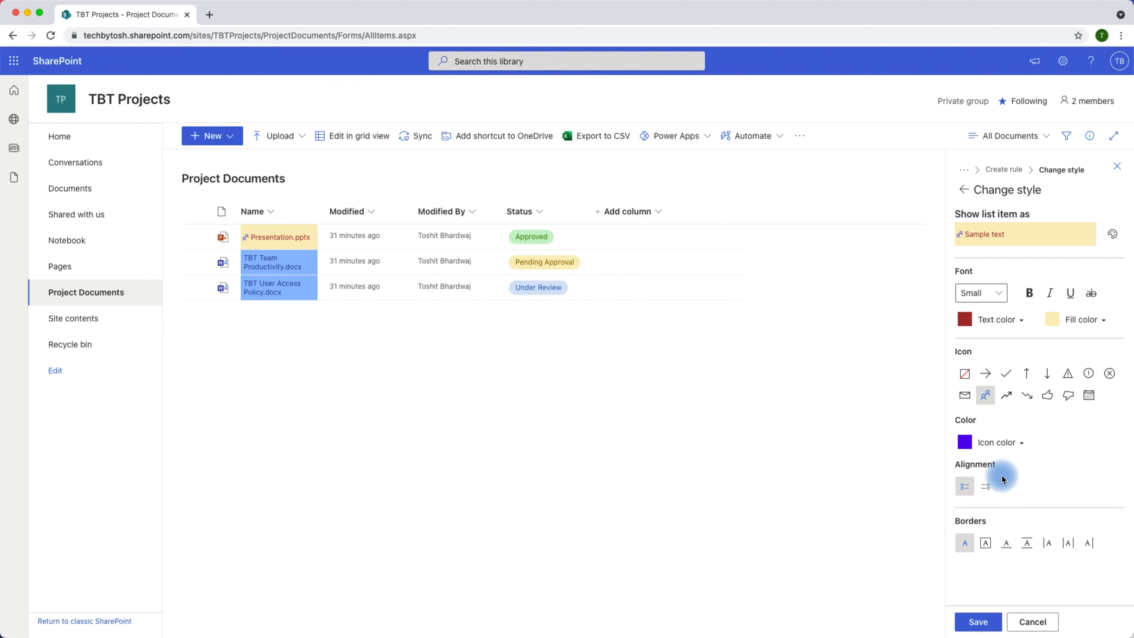
pyautogui.click(987, 488)
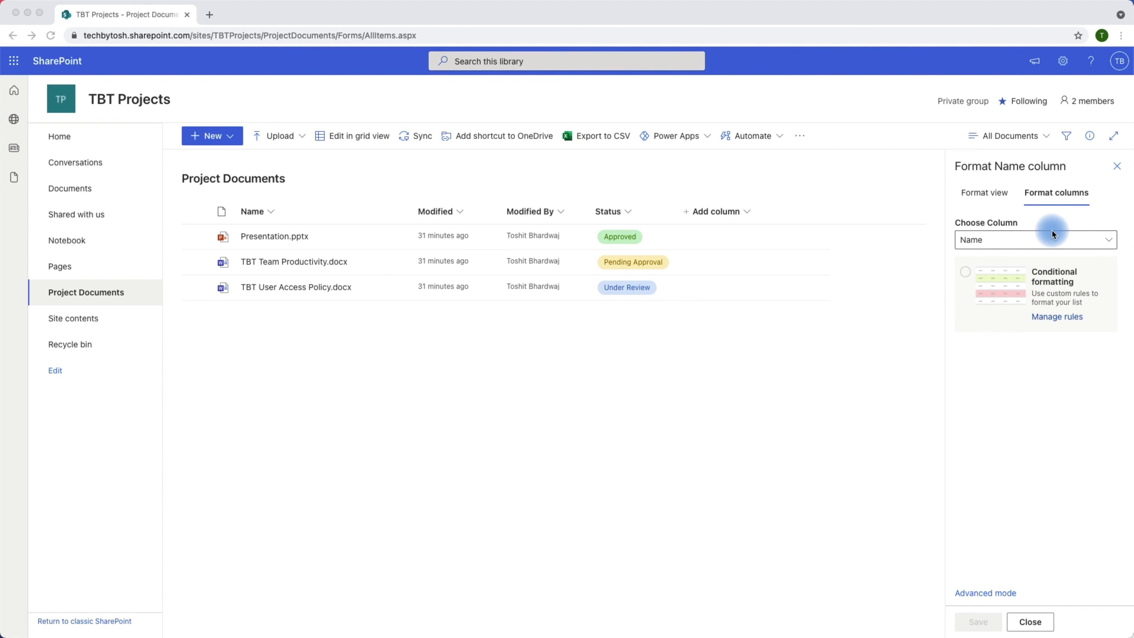
# Step: Apply alternating row styles to the view, with light blue odd rows and light yellow even rows
pyautogui.click(989, 196)
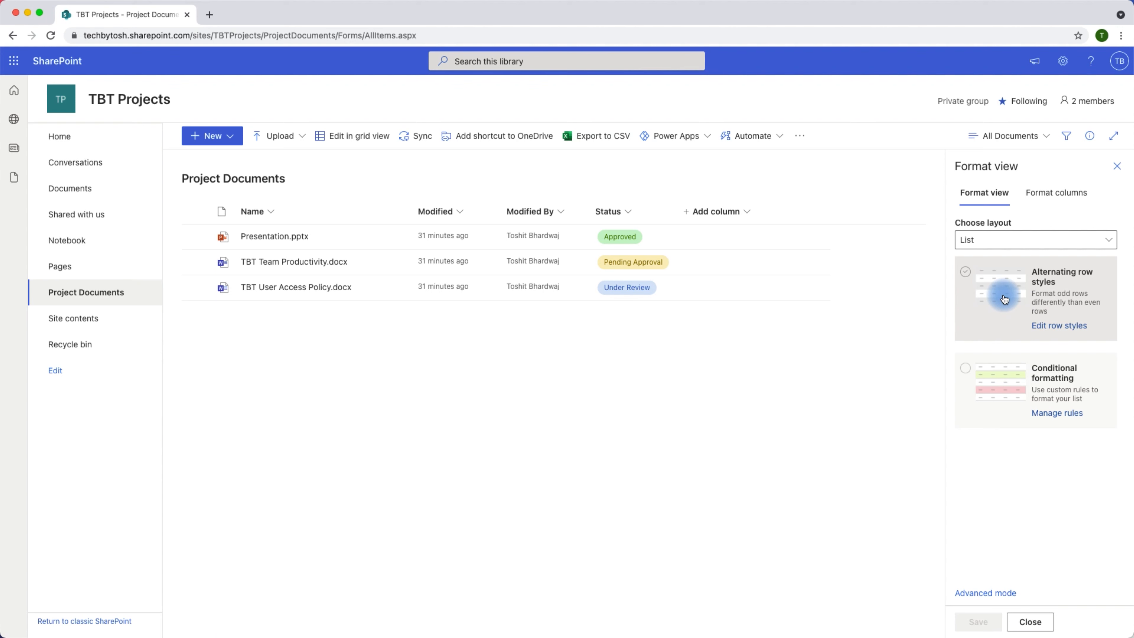
pyautogui.click(1061, 294)
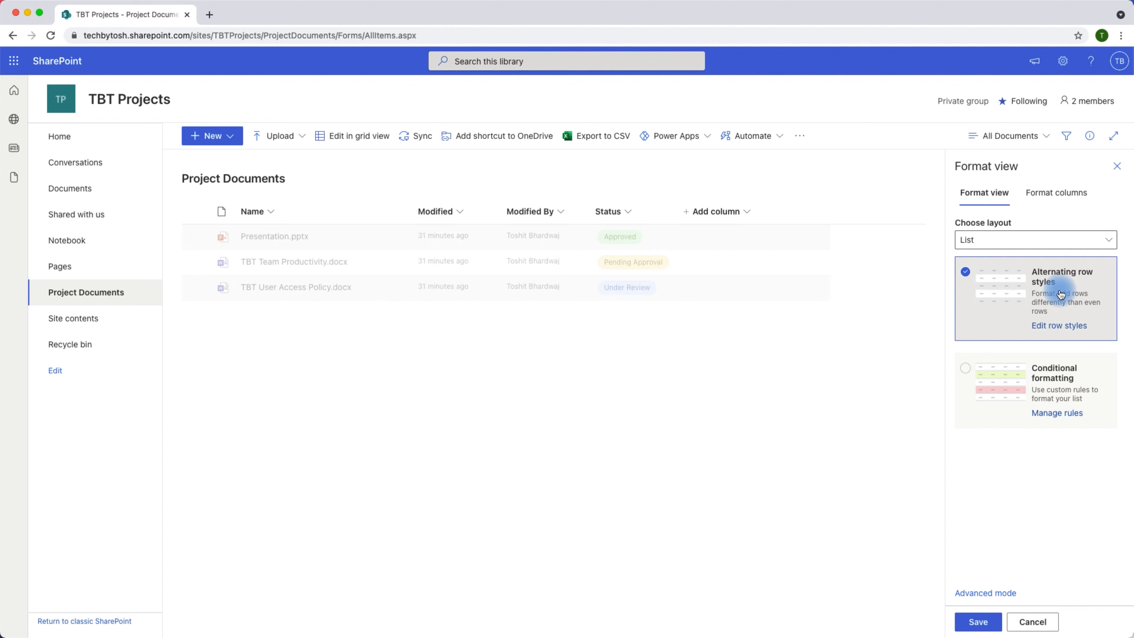
pyautogui.click(1058, 325)
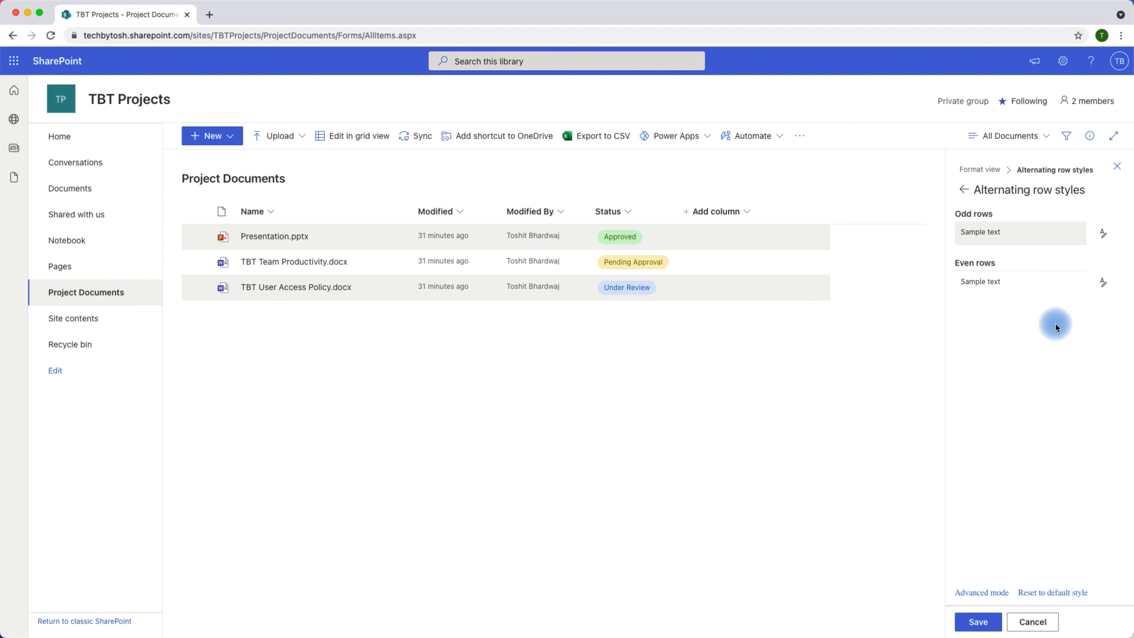
pyautogui.click(1103, 234)
pyautogui.click(1027, 312)
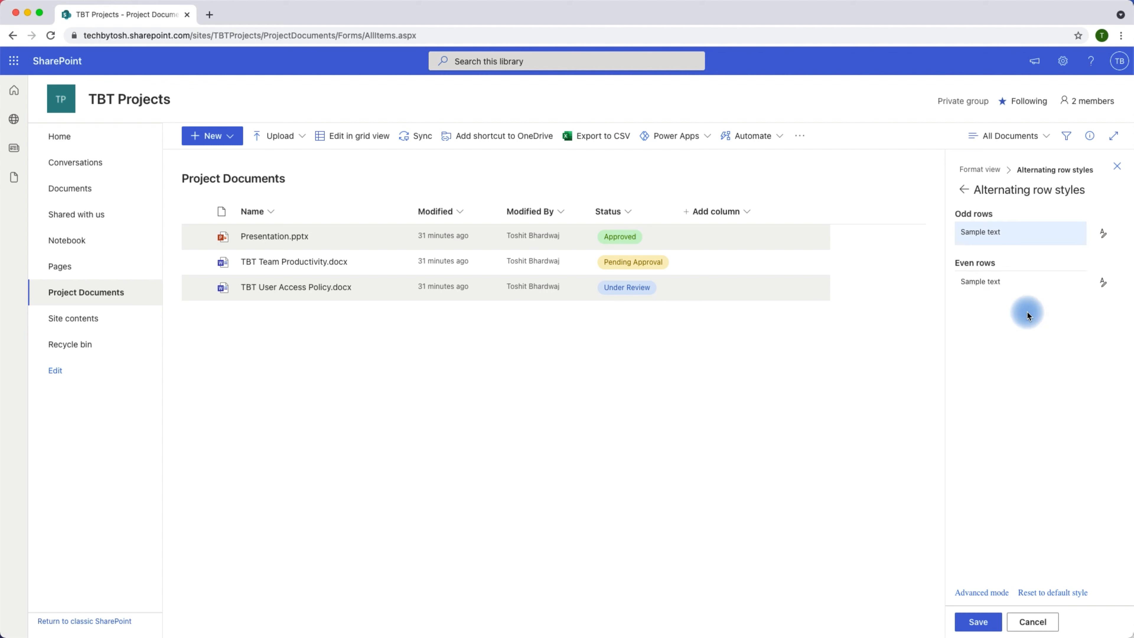
pyautogui.click(1094, 285)
pyautogui.click(1037, 344)
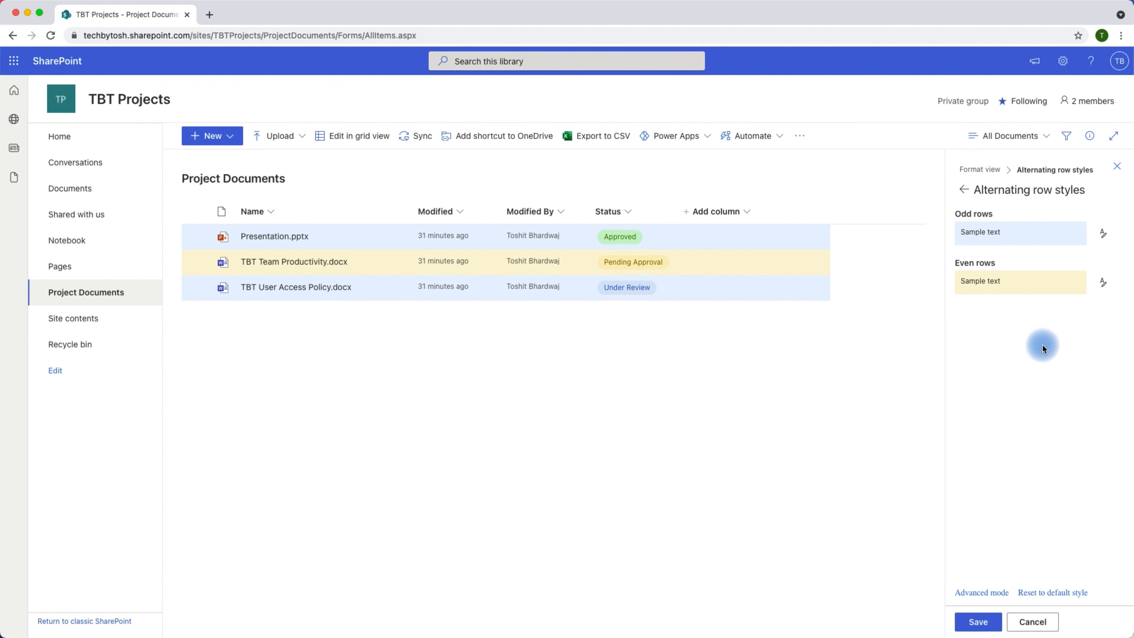
pyautogui.click(964, 189)
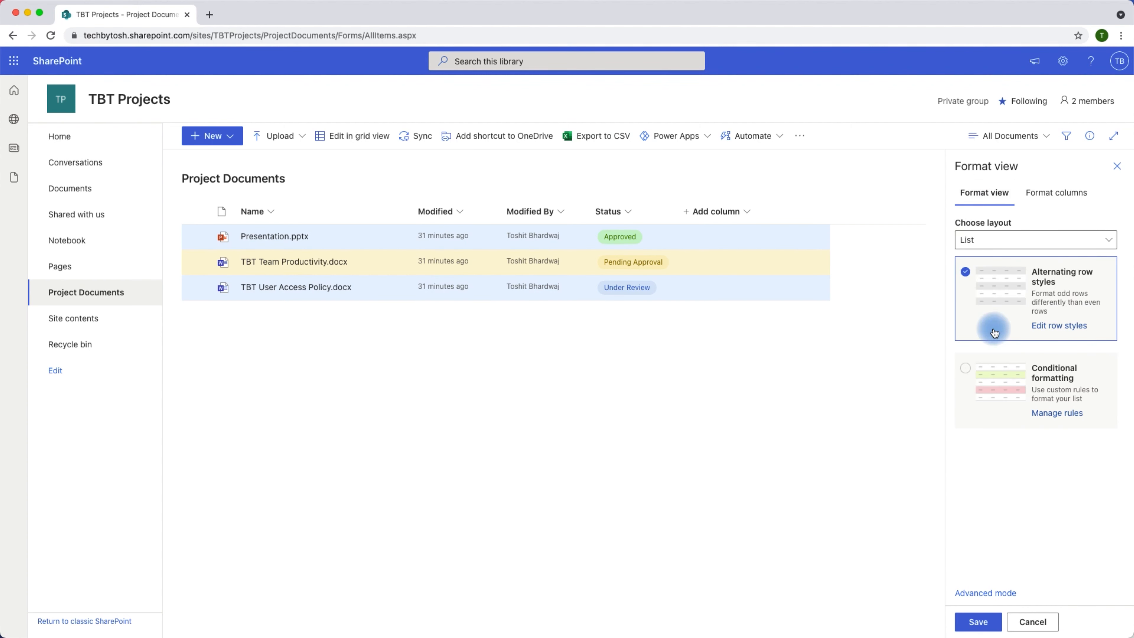
# Step: Switch the view to conditional formatting and give all values a light green fill
pyautogui.click(1047, 388)
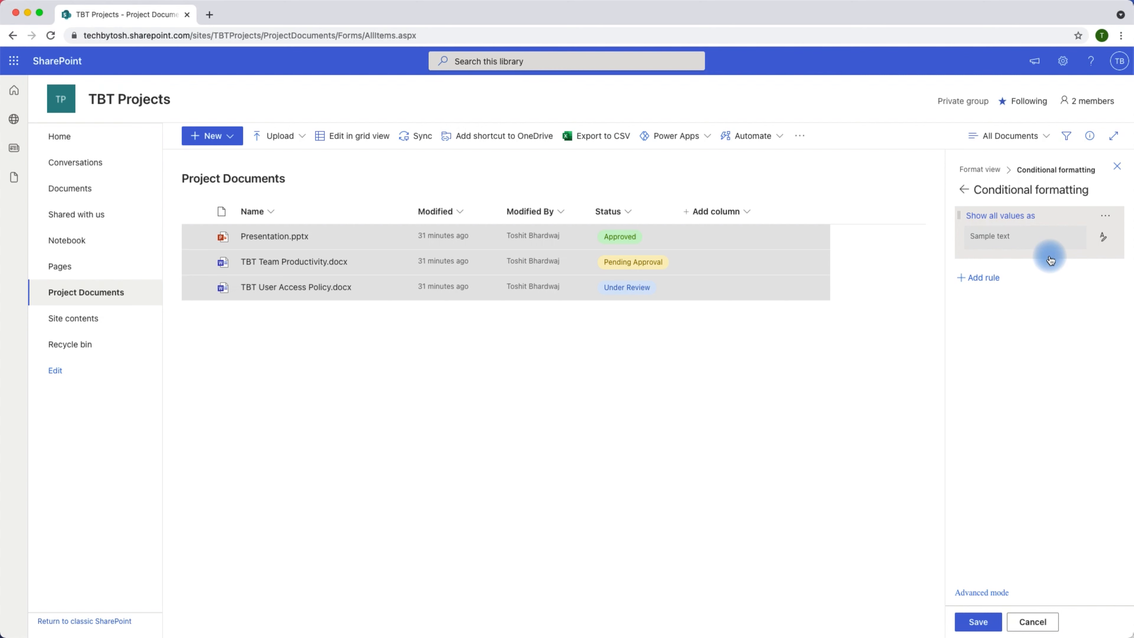
pyautogui.click(1105, 241)
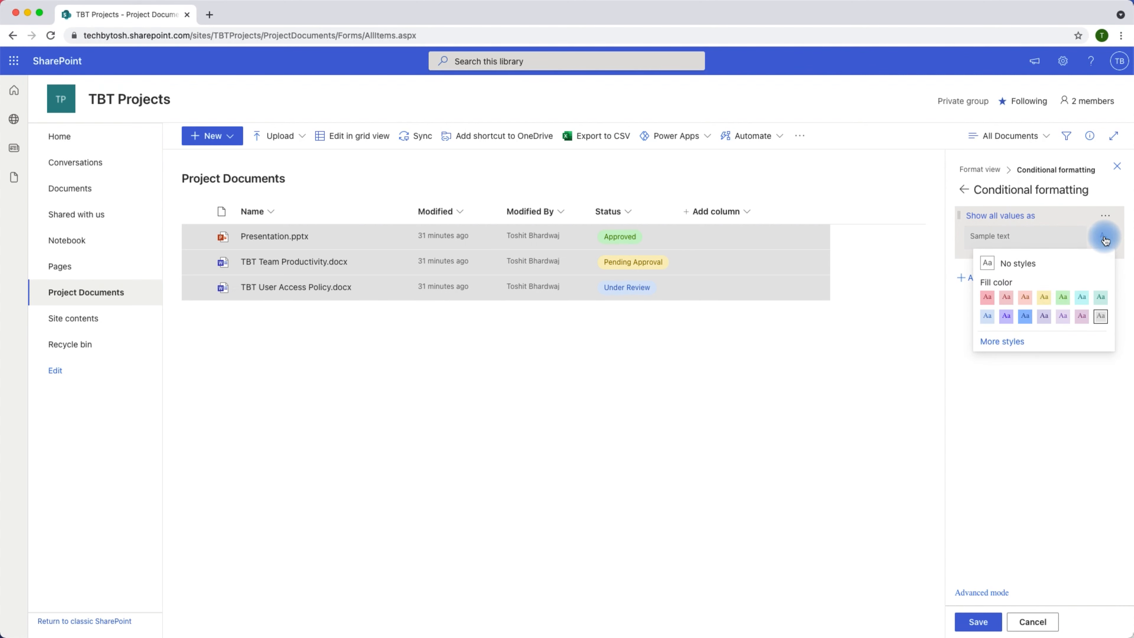
pyautogui.click(1064, 297)
# Step: Add a view formatting rule with the condition that Status is equal to Under Review
pyautogui.click(989, 278)
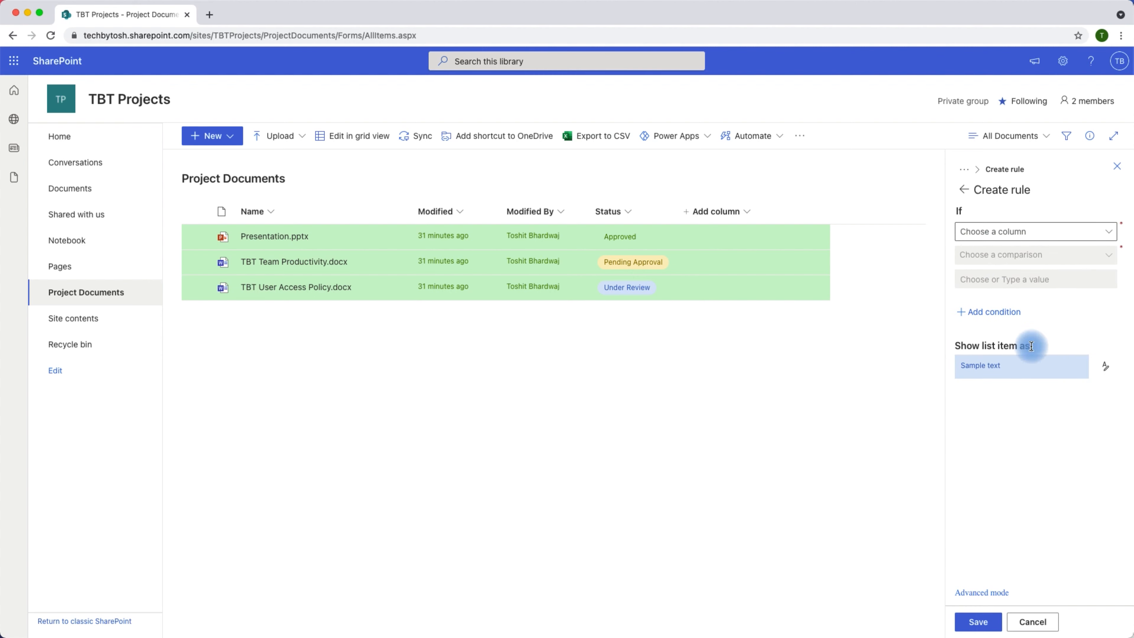
pyautogui.click(1103, 231)
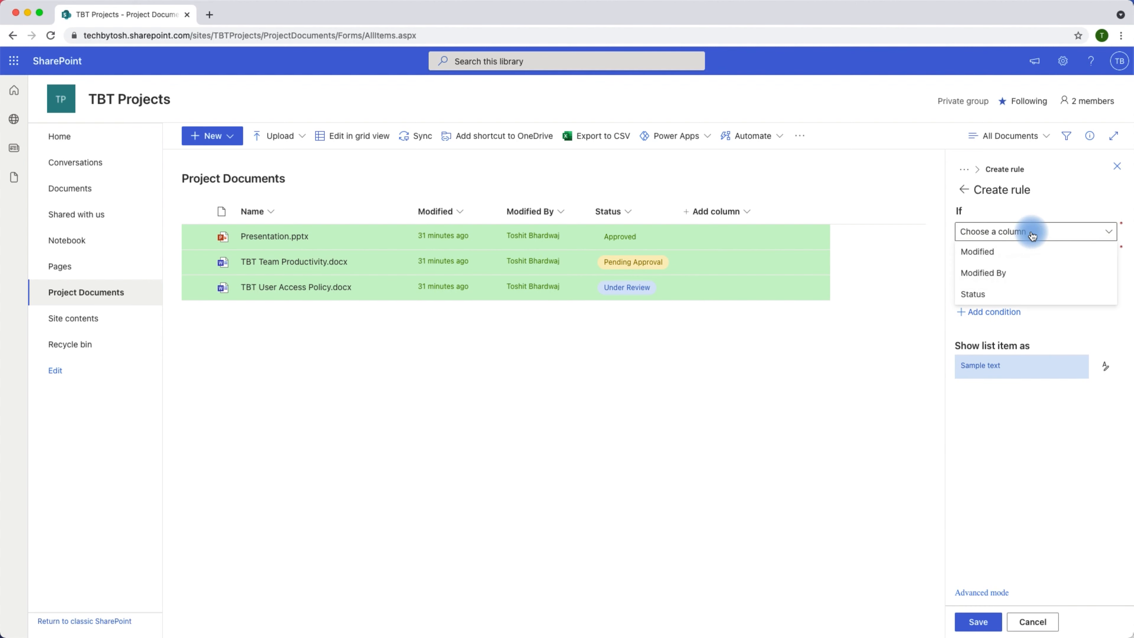
pyautogui.click(981, 295)
pyautogui.click(1027, 256)
pyautogui.click(999, 277)
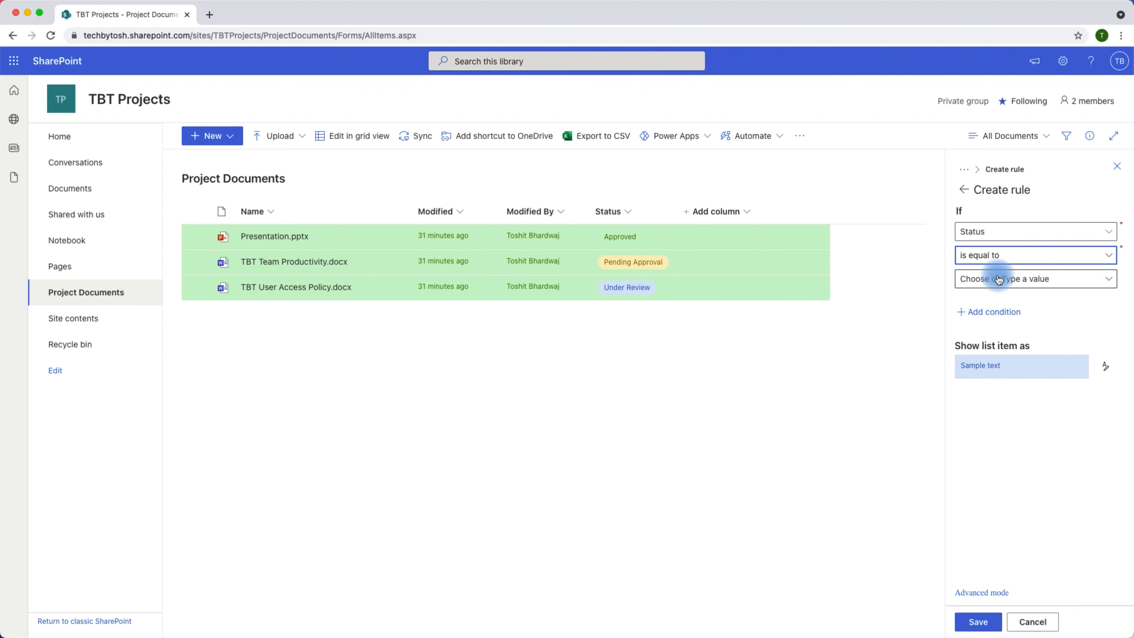
pyautogui.click(999, 279)
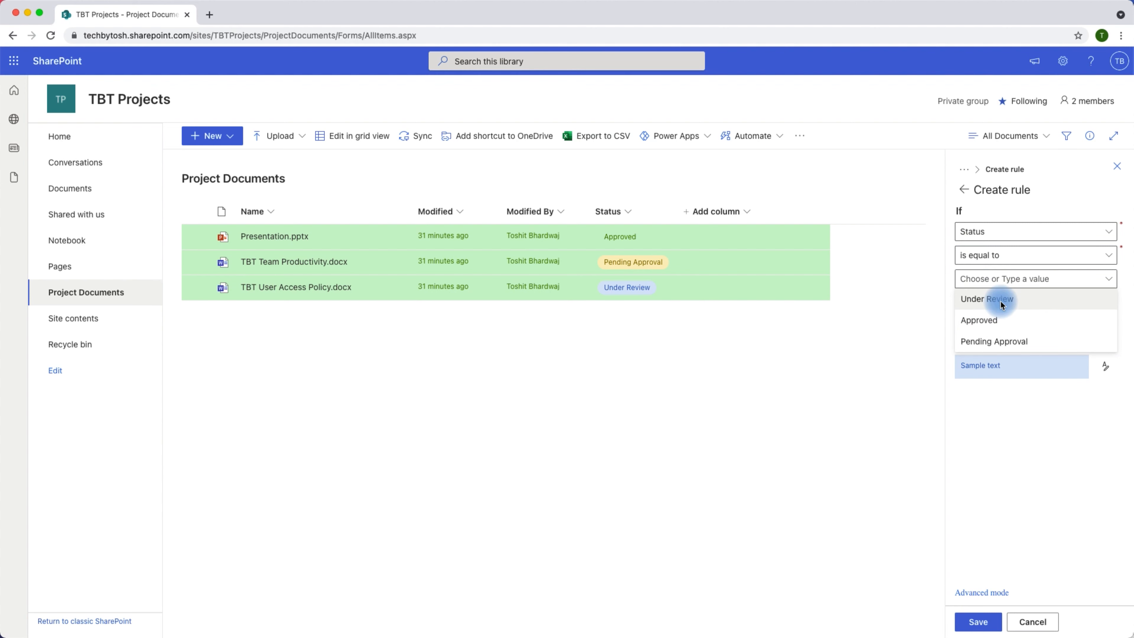
pyautogui.click(1001, 305)
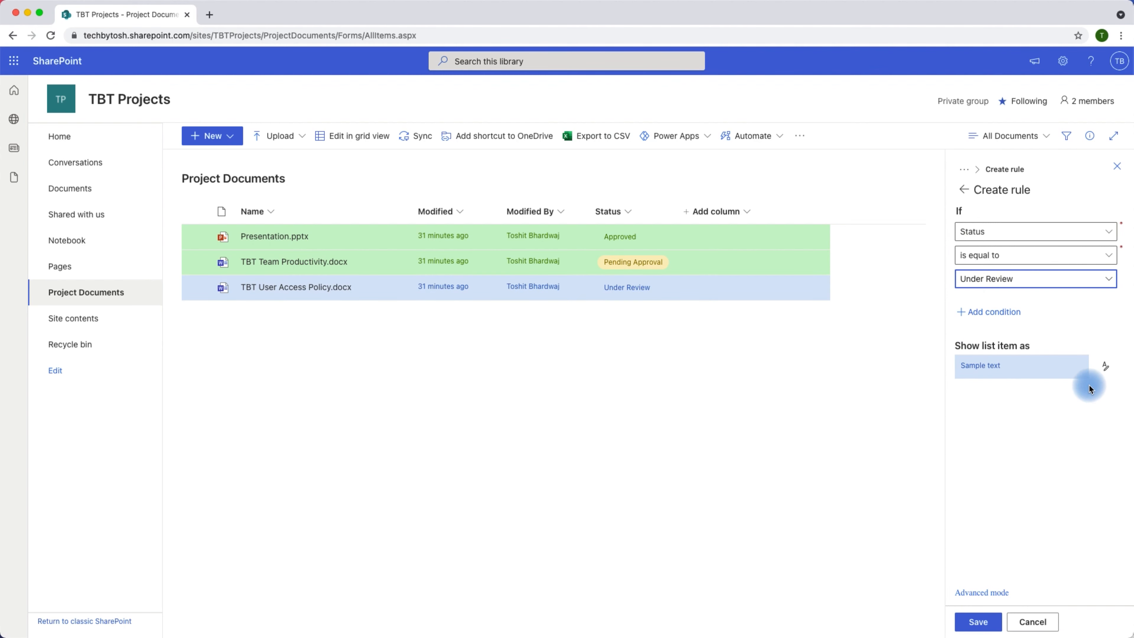
# Step: Give the Under Review rule a medium blue fill and open its additional style options
pyautogui.click(1104, 367)
pyautogui.click(1026, 446)
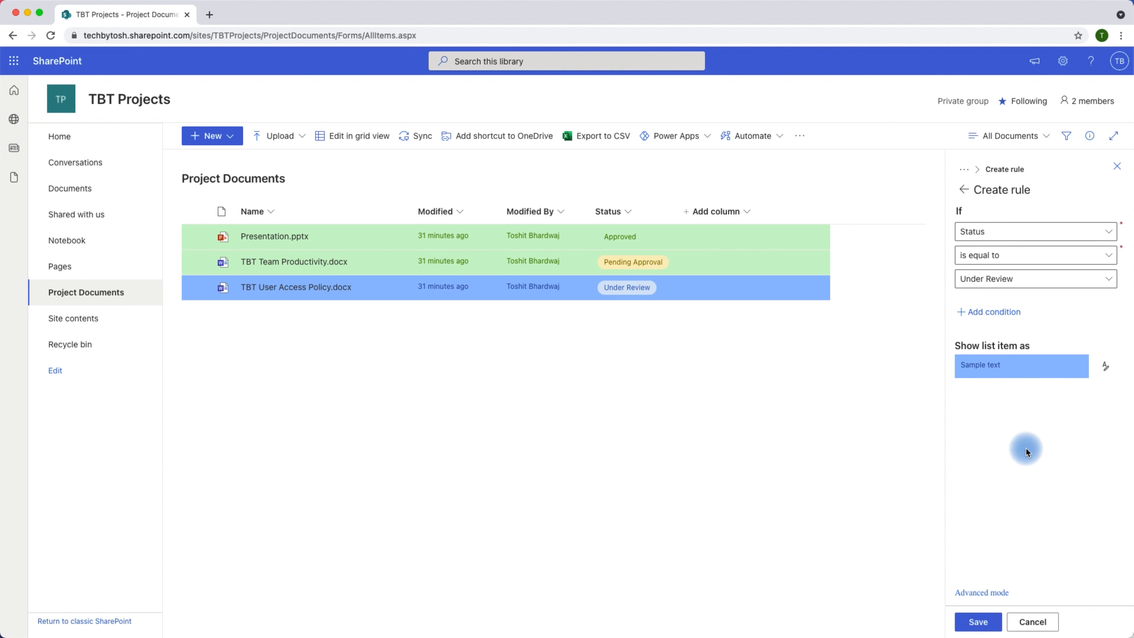
pyautogui.click(1105, 369)
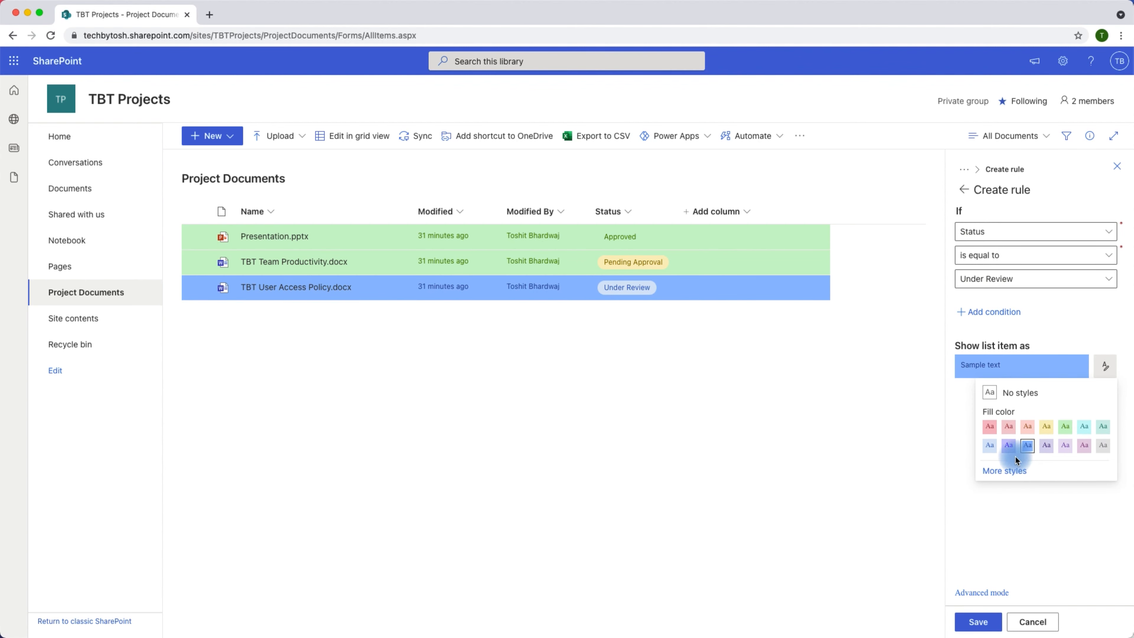
pyautogui.click(1008, 477)
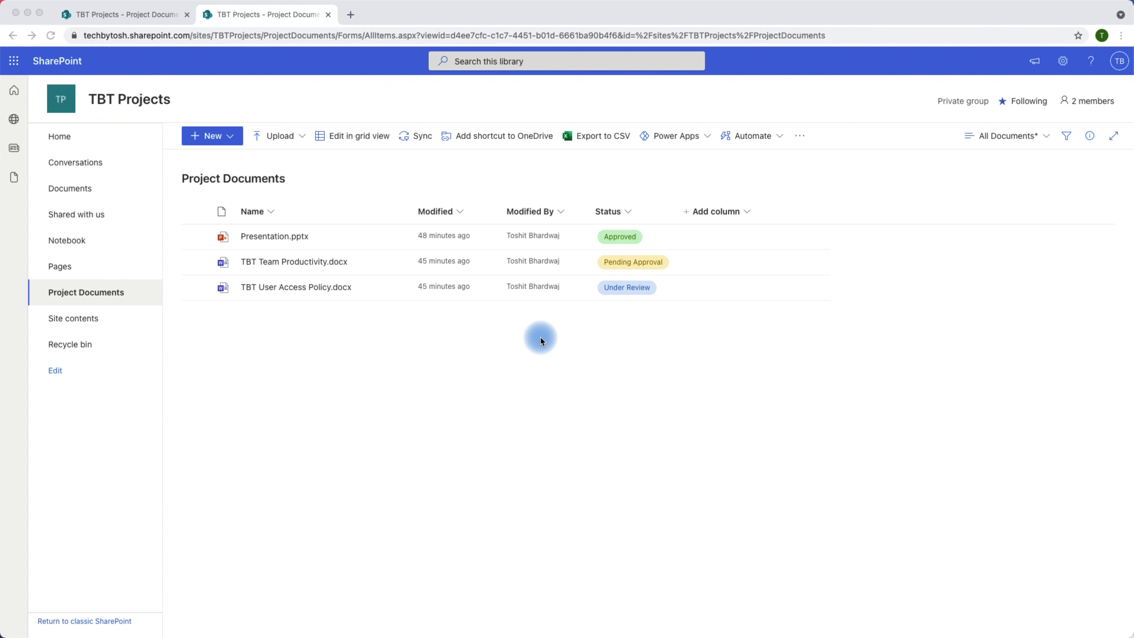
# Step: Look at the filter values offered for the Status column and leave without applying a filter
pyautogui.click(630, 212)
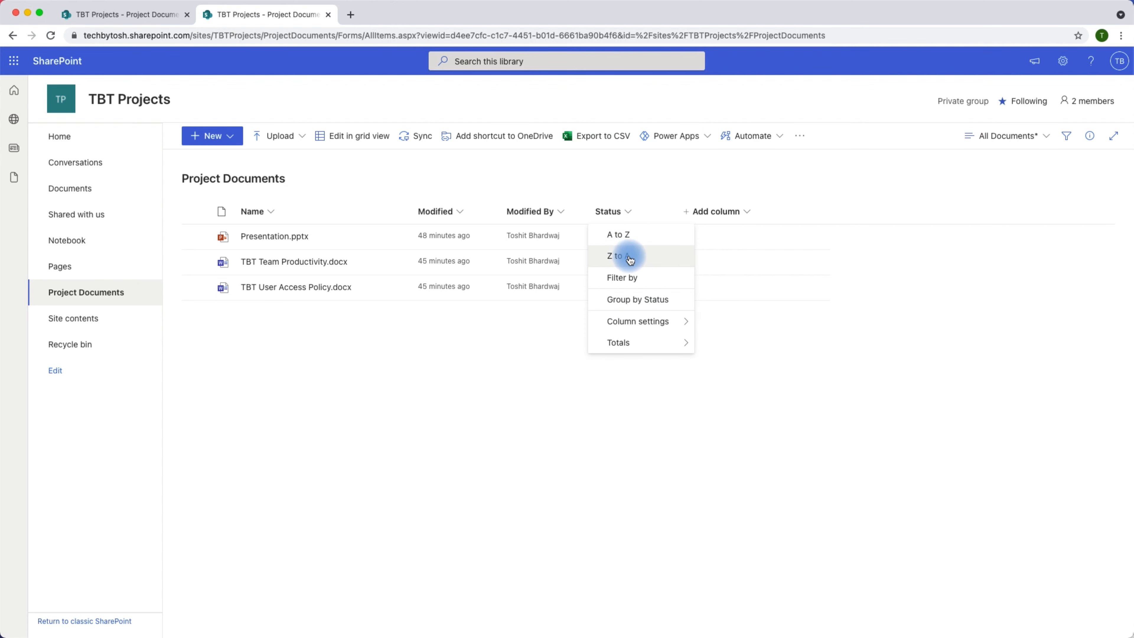
pyautogui.click(632, 279)
pyautogui.click(976, 108)
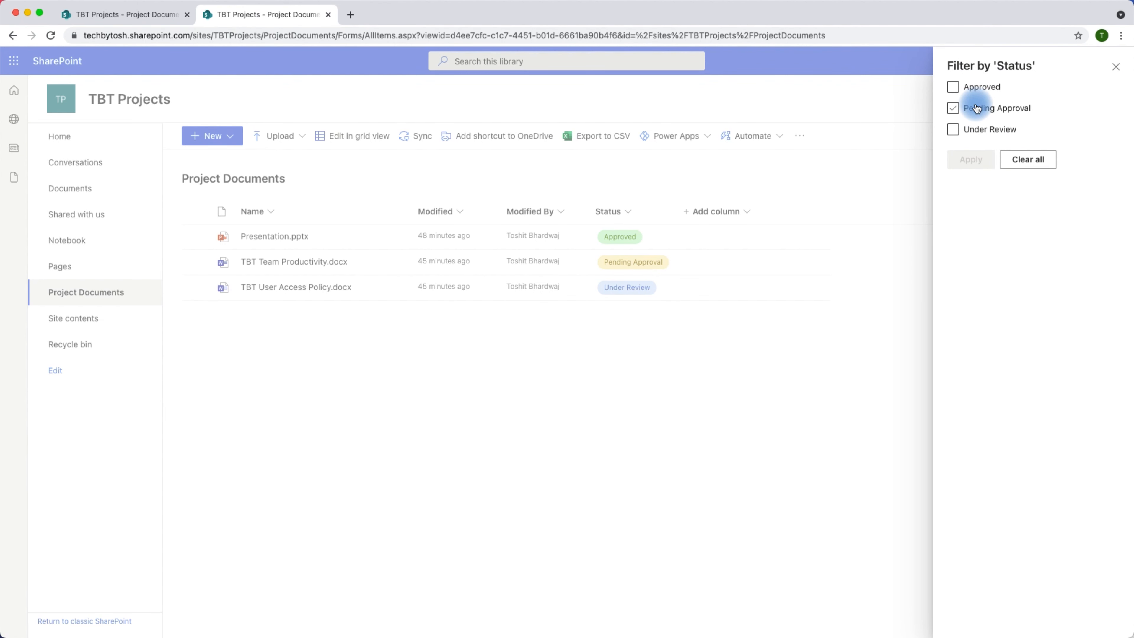
pyautogui.click(1115, 67)
# Step: Group the library's documents by Status and remove the grouping again
pyautogui.click(628, 212)
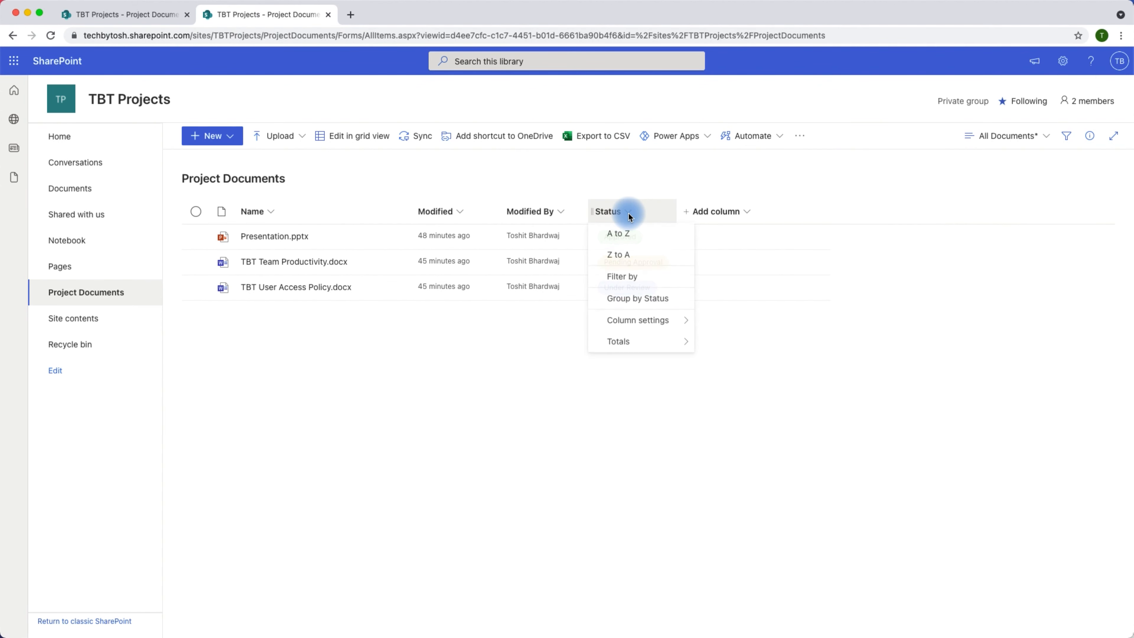
pyautogui.click(633, 304)
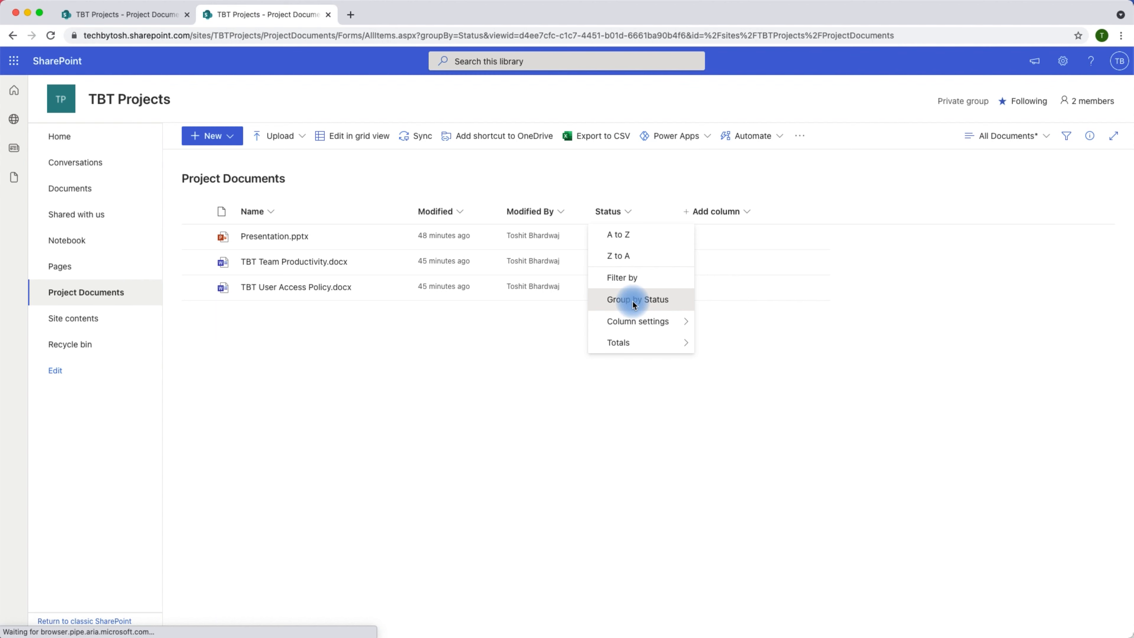
pyautogui.click(661, 211)
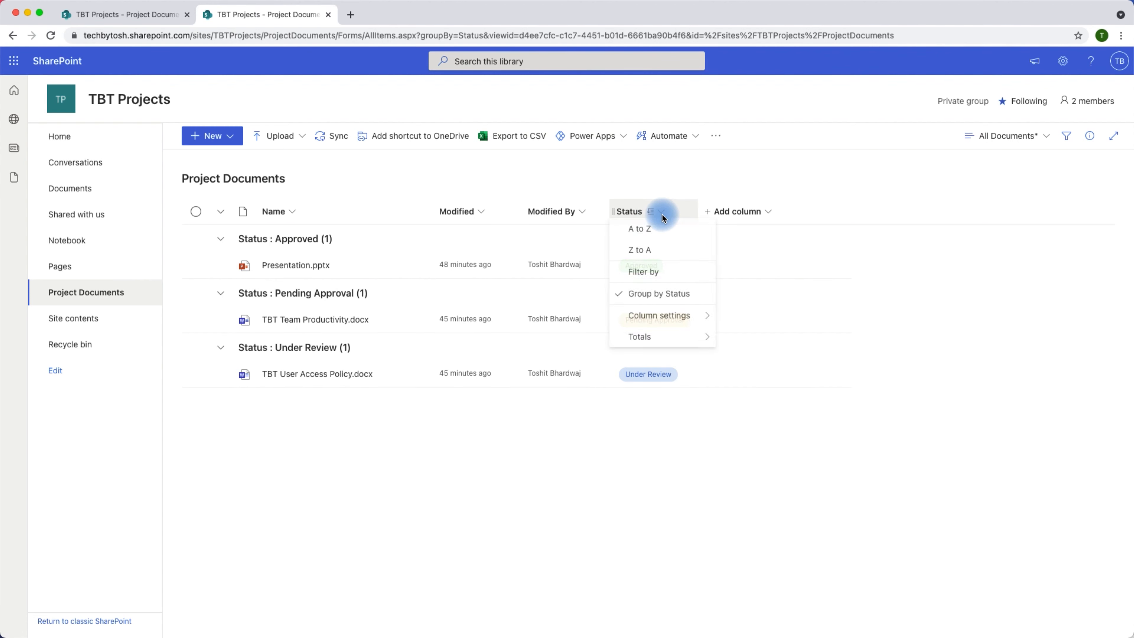
pyautogui.click(641, 303)
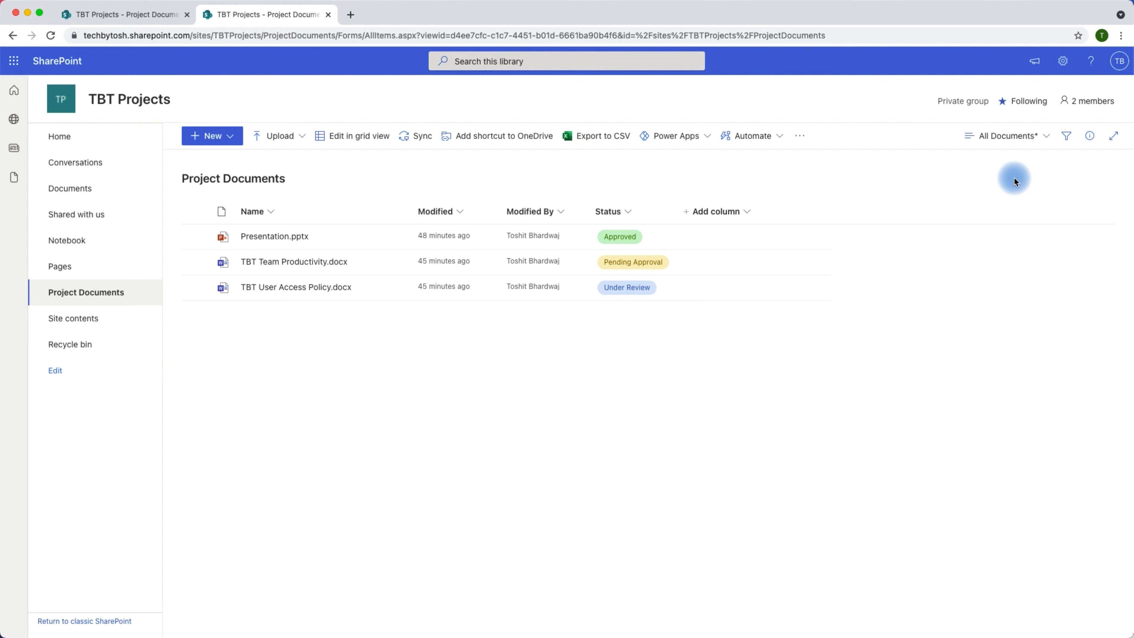
# Step: Switch the library's layout from a list to Tiles
pyautogui.click(1047, 136)
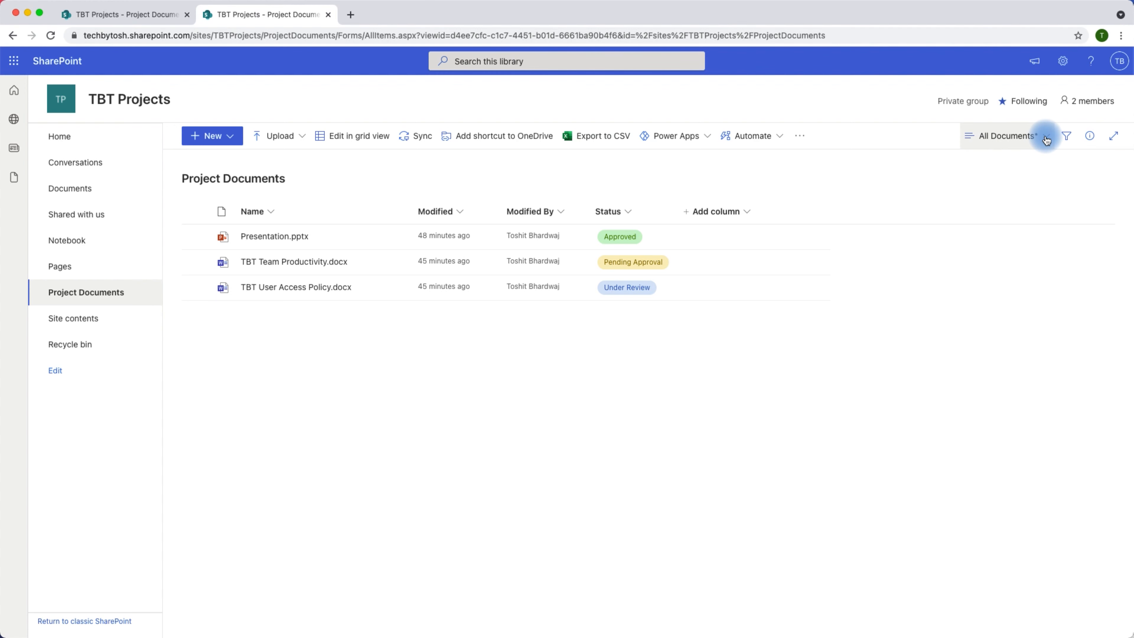
pyautogui.click(1046, 138)
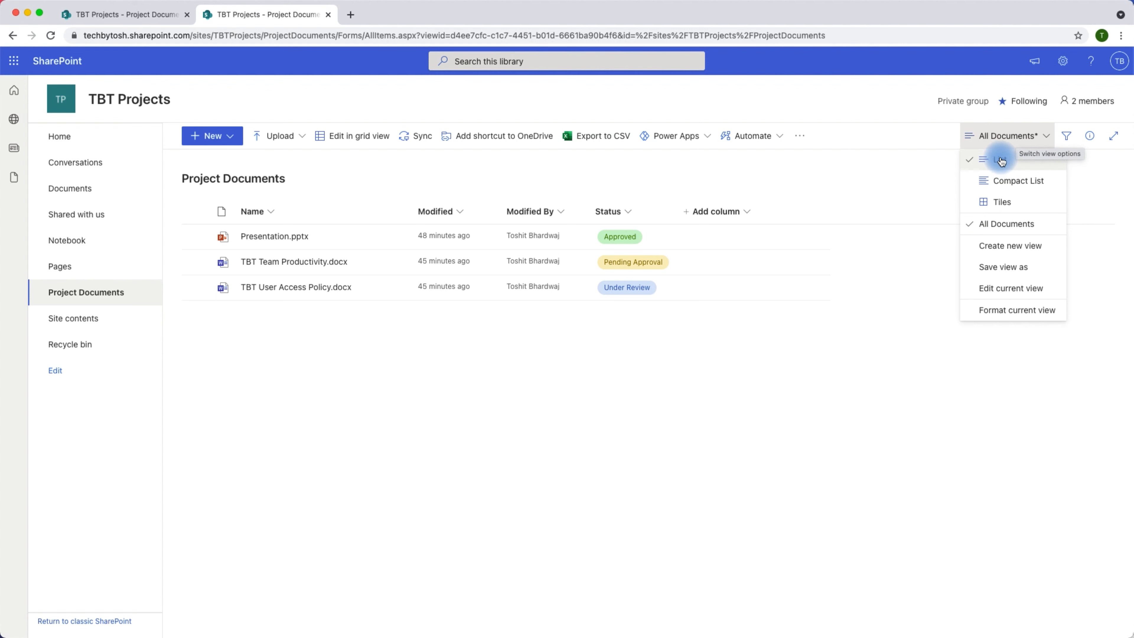
pyautogui.click(997, 202)
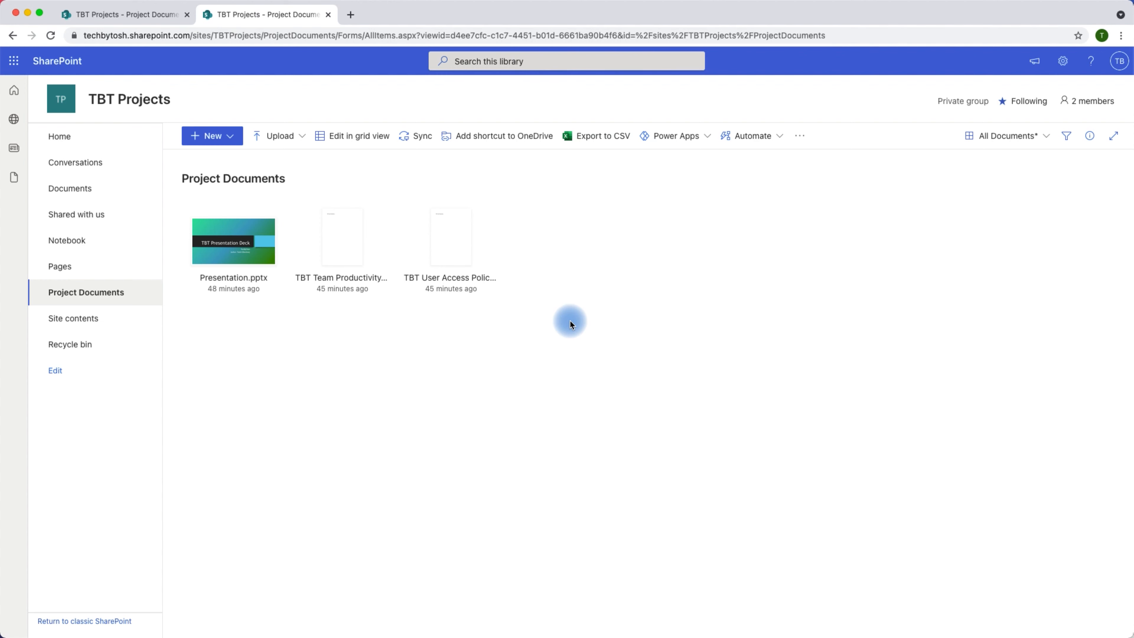
# Step: Switch the library back to the List layout and create a public list view named Approved Documents
pyautogui.click(1043, 134)
pyautogui.click(1005, 167)
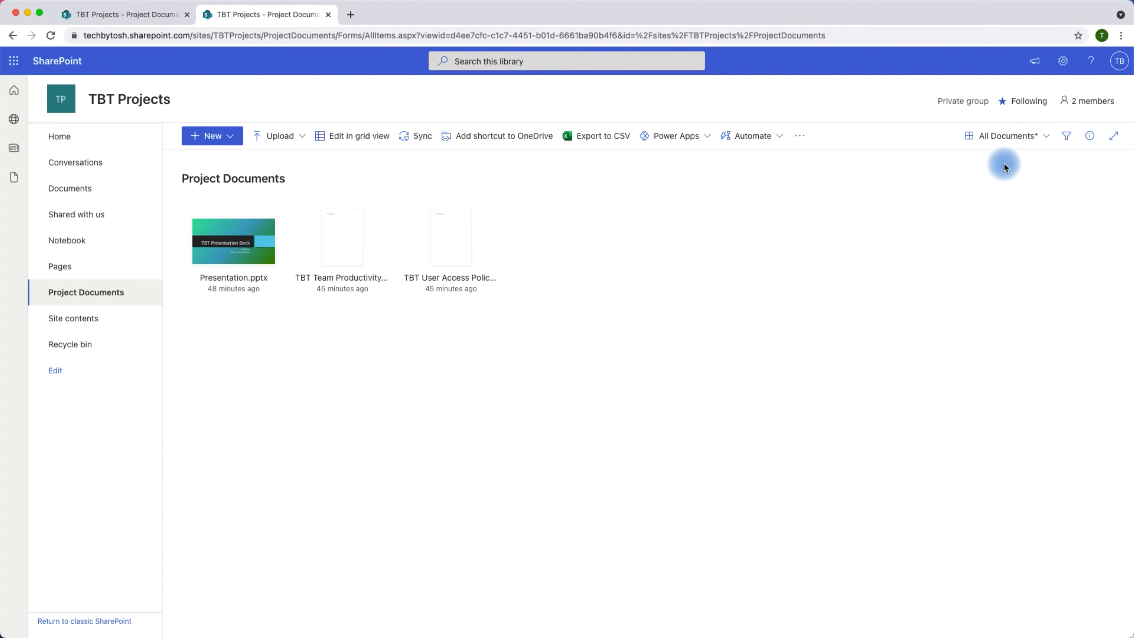
pyautogui.click(1045, 138)
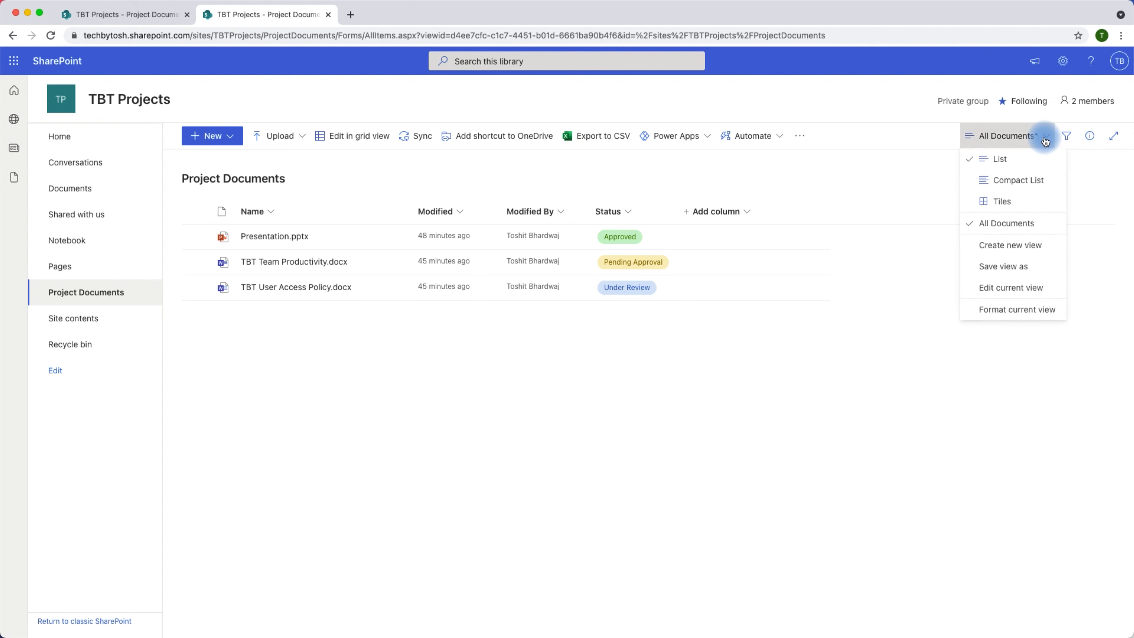
pyautogui.click(1021, 247)
pyautogui.click(462, 296)
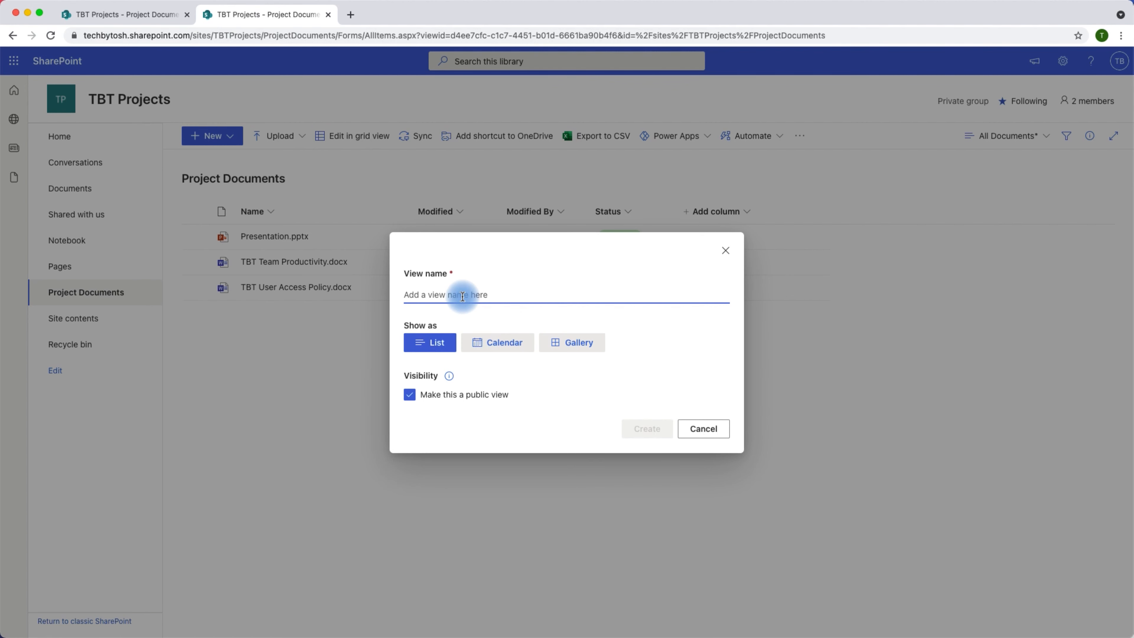
pyautogui.write('A')
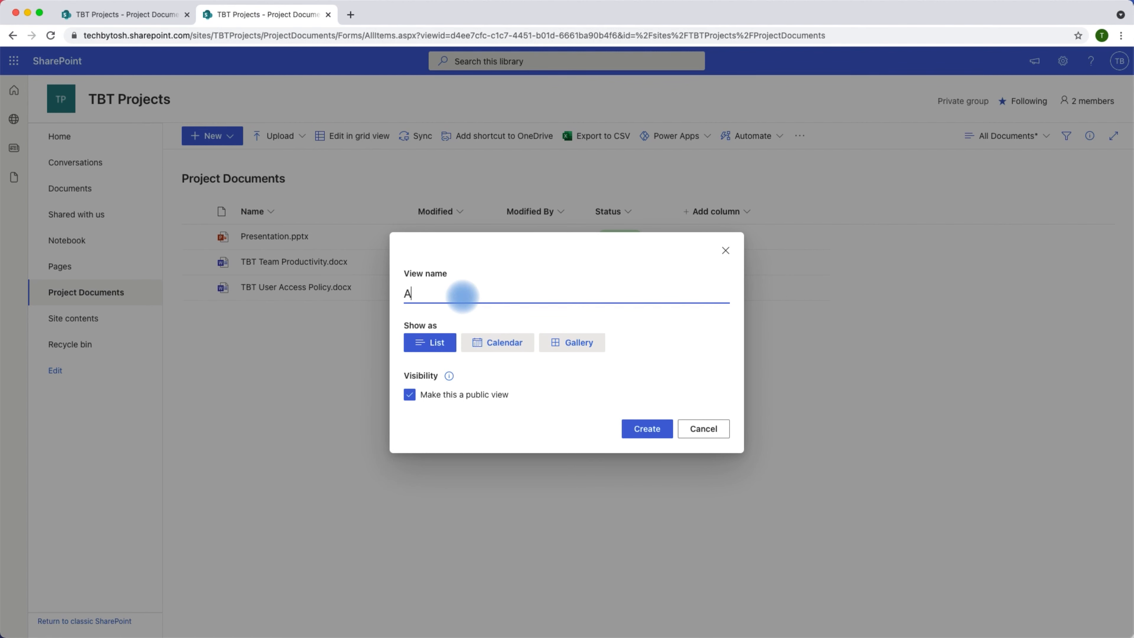
pyautogui.write('pproved Documents')
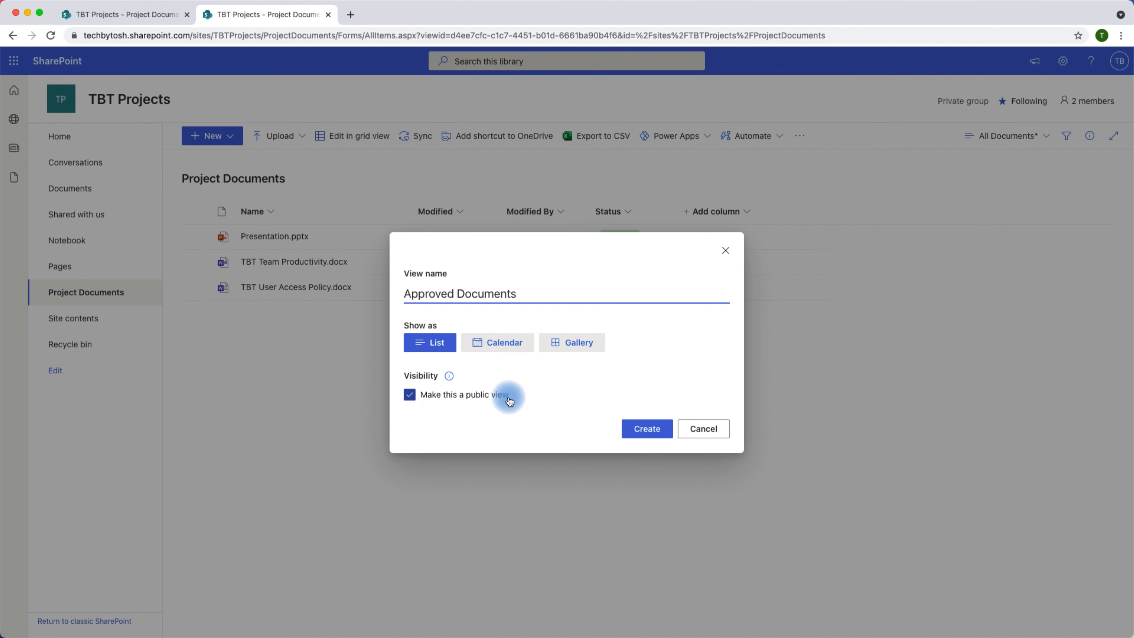
pyautogui.click(642, 428)
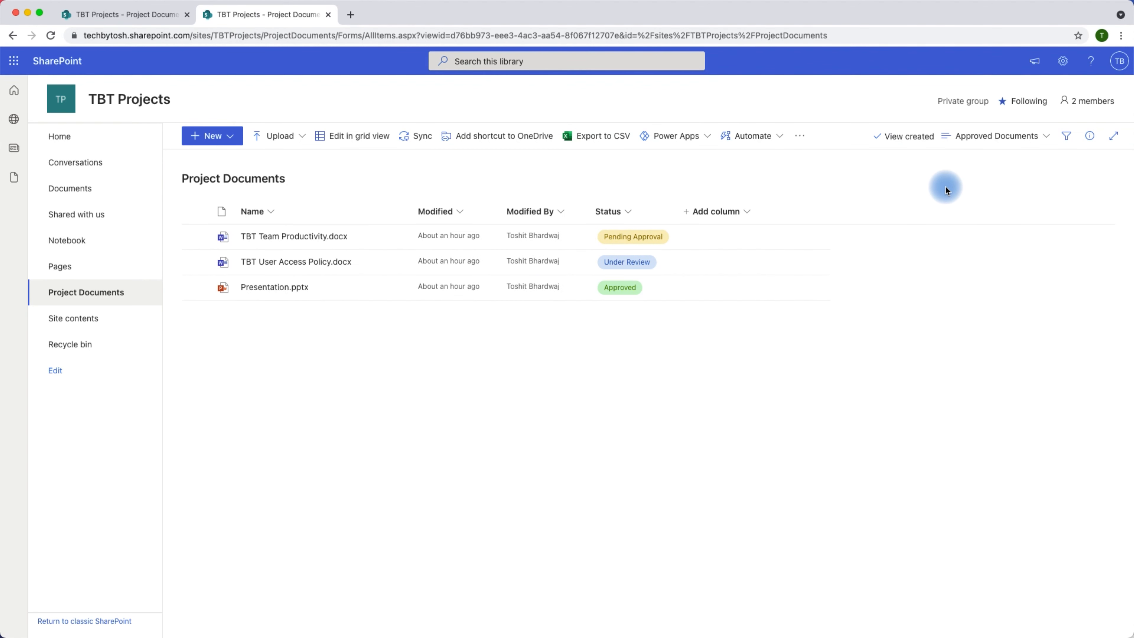
# Step: Edit the Approved Documents view to hide Modified and Modified By and display Check In Comment and Checked Out To
pyautogui.click(1018, 141)
pyautogui.click(1018, 140)
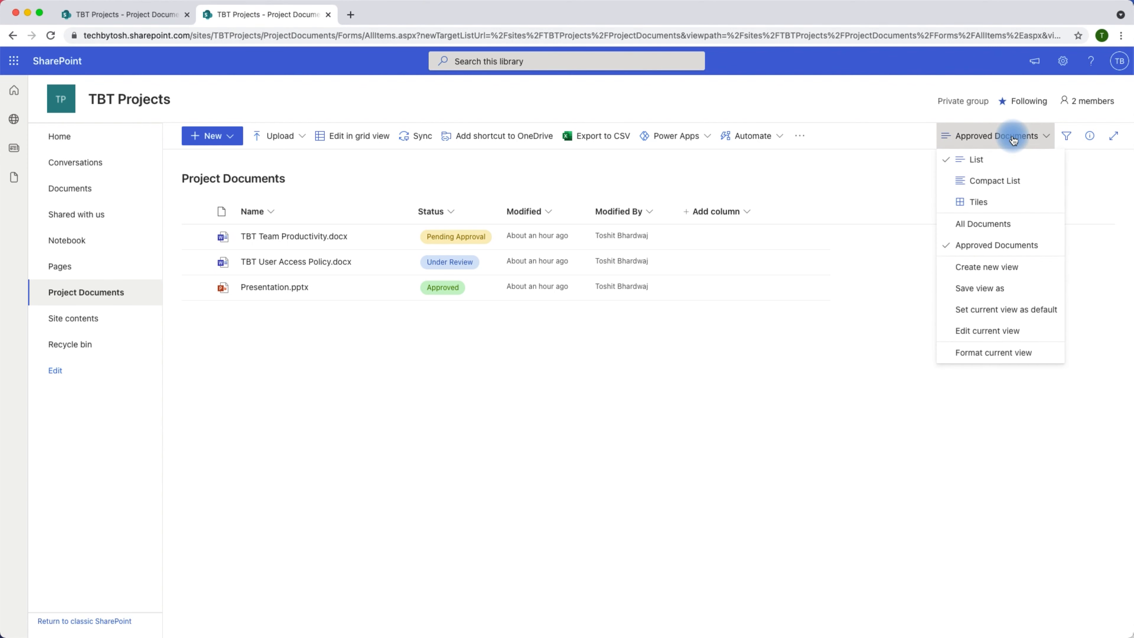
pyautogui.click(992, 330)
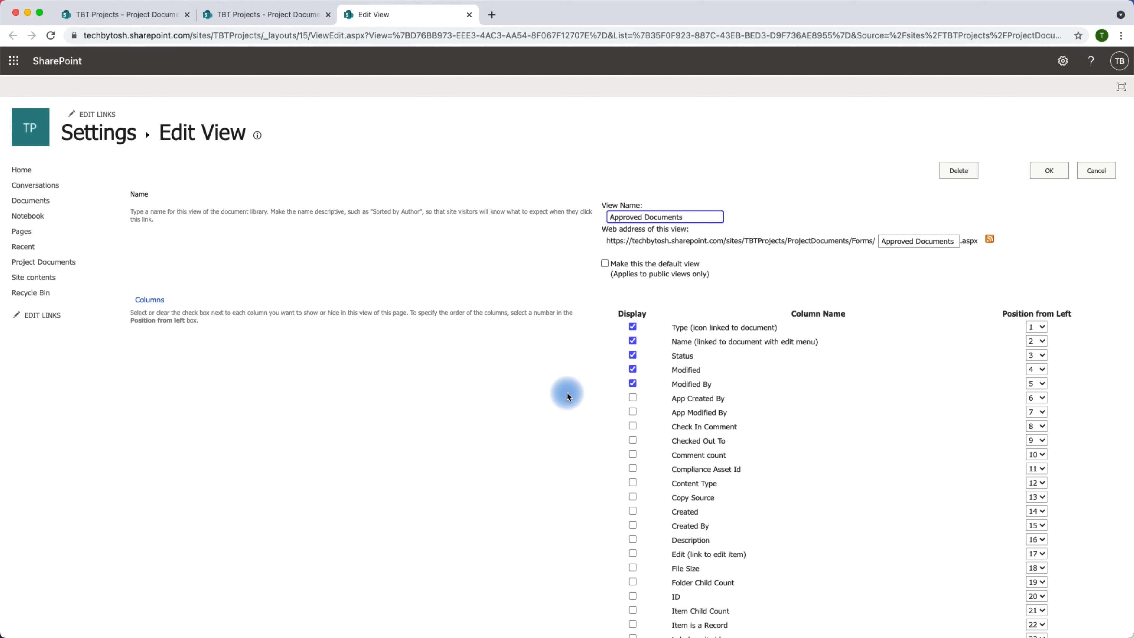
pyautogui.click(638, 374)
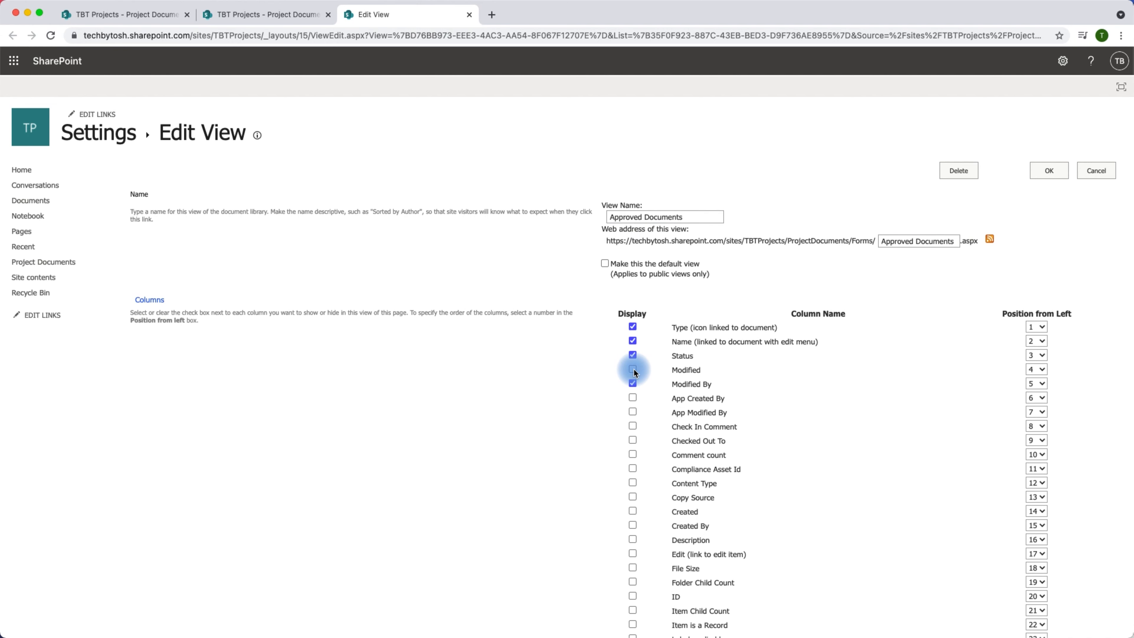
pyautogui.click(633, 383)
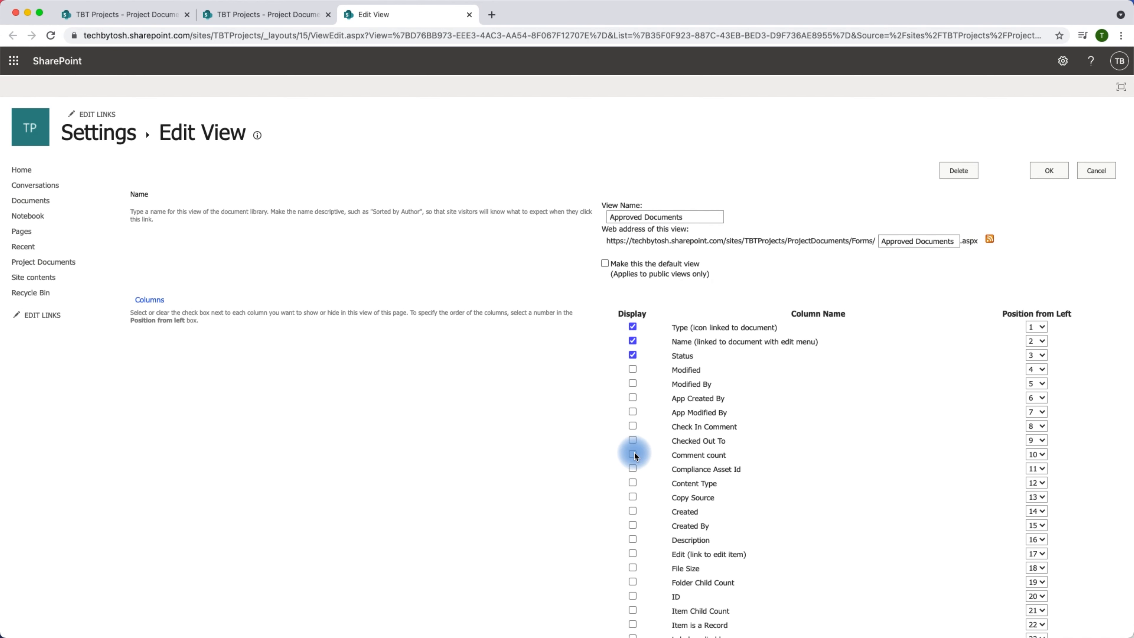
pyautogui.click(632, 440)
pyautogui.click(633, 426)
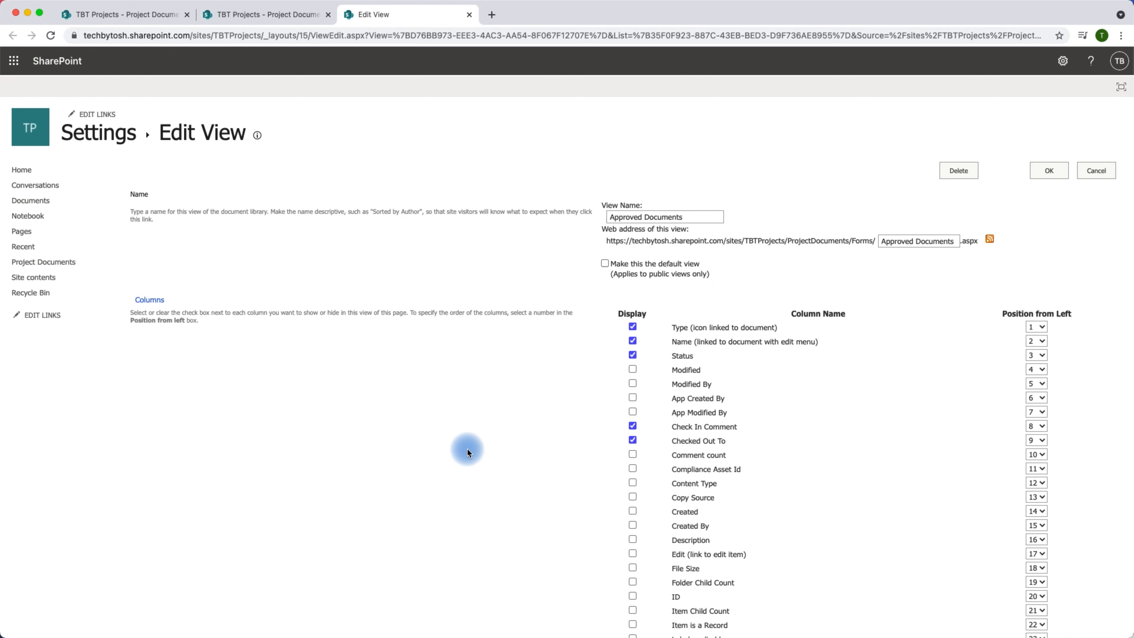
# Step: Filter the Approved Documents view to items whose Status is equal to Approved and save the view
pyautogui.scroll(-10, 465, 451)
pyautogui.scroll(-2, 468, 452)
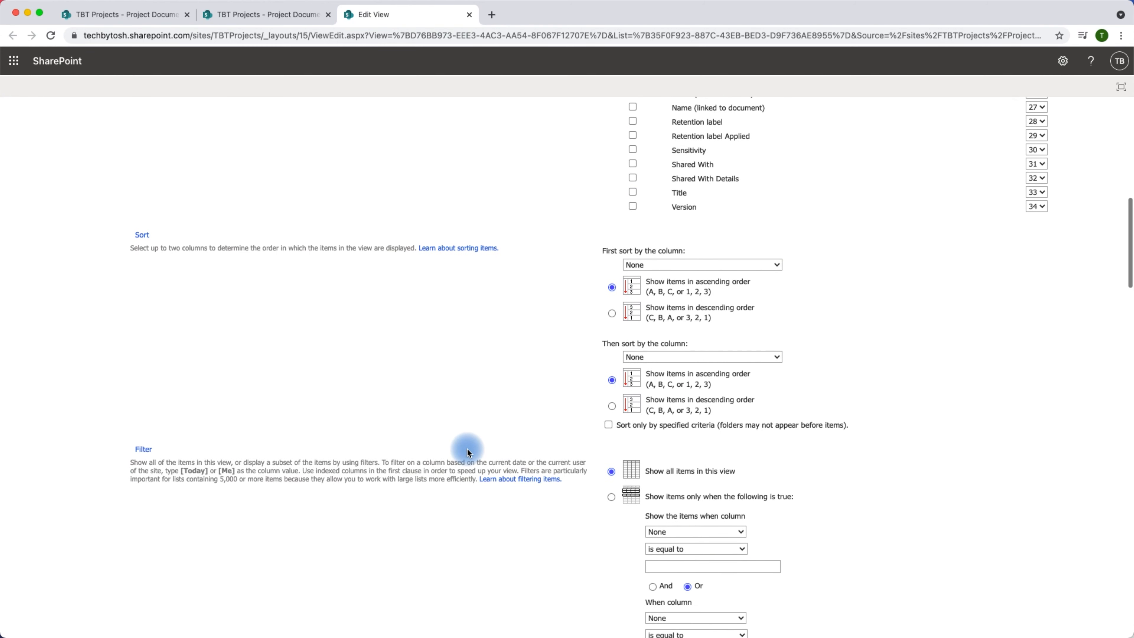
pyautogui.scroll(-4, 468, 452)
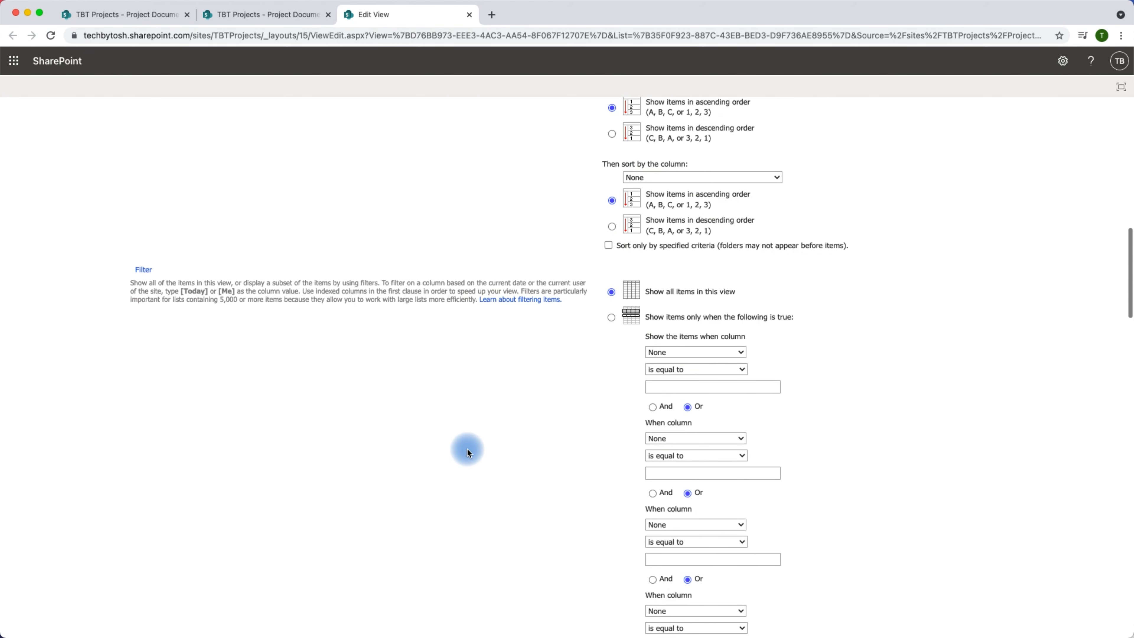
pyautogui.click(699, 352)
pyautogui.scroll(-3, 715, 513)
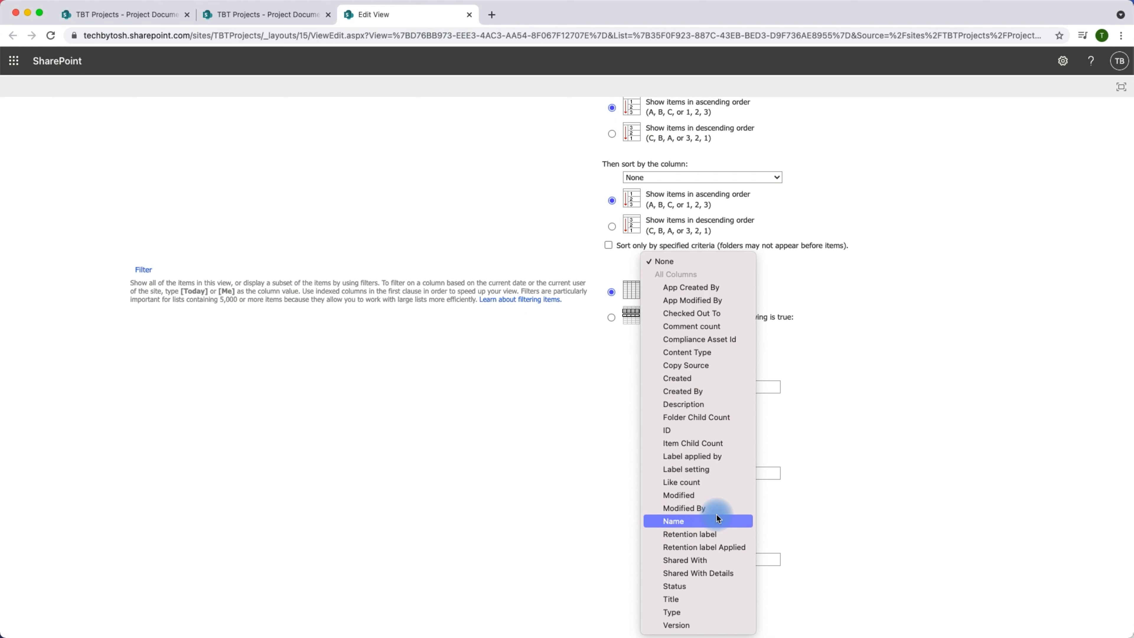
pyautogui.click(698, 586)
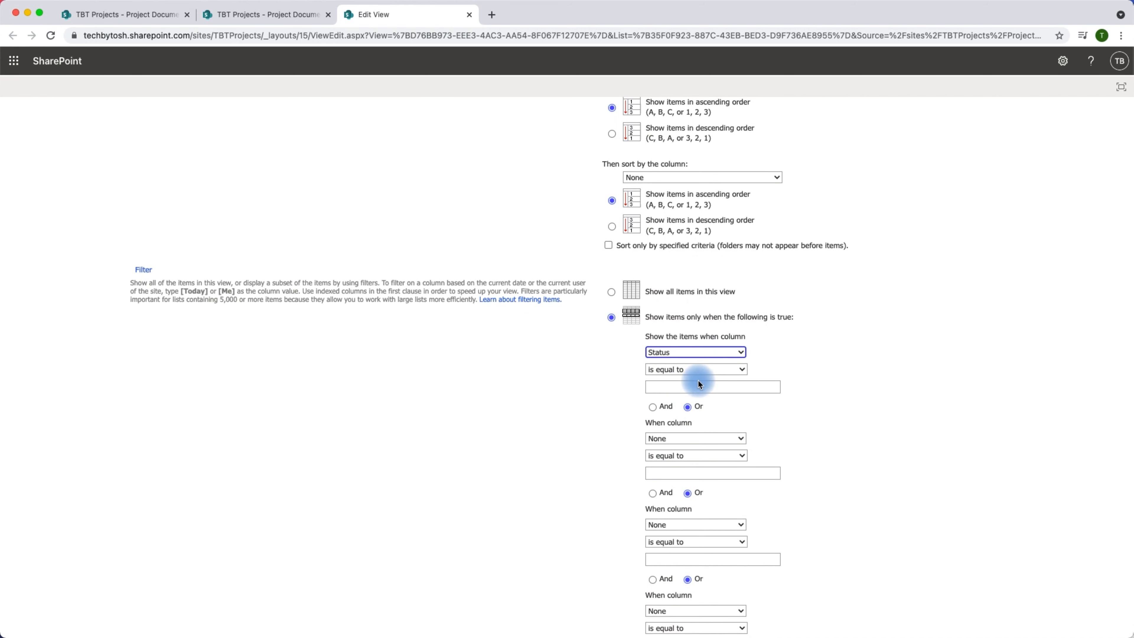
pyautogui.click(687, 387)
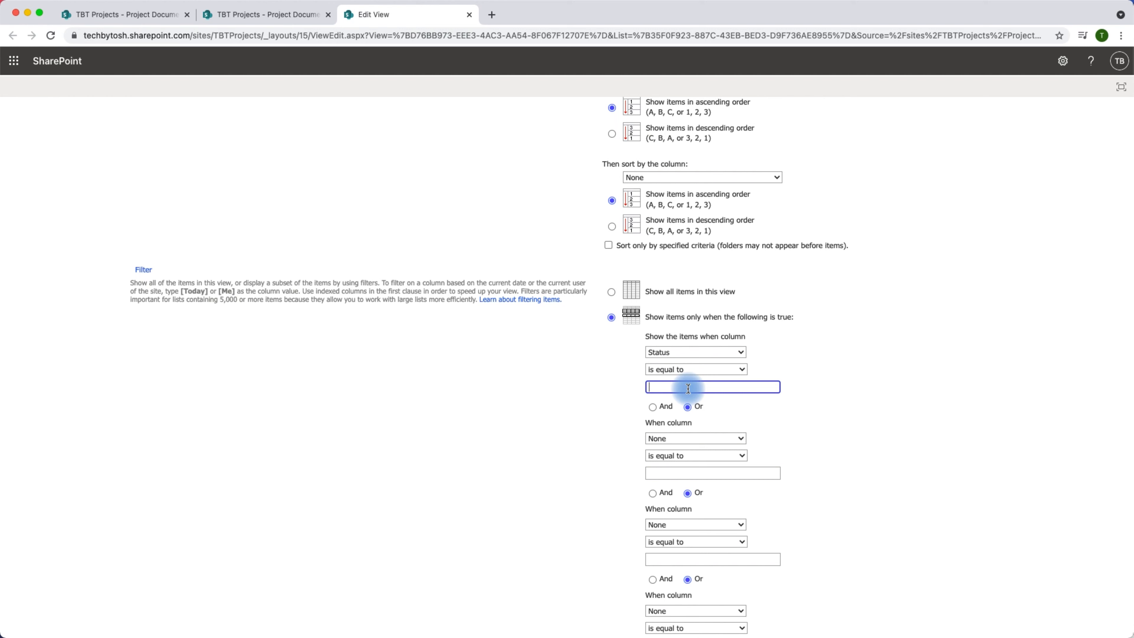
pyautogui.write('Approved')
pyautogui.click(601, 405)
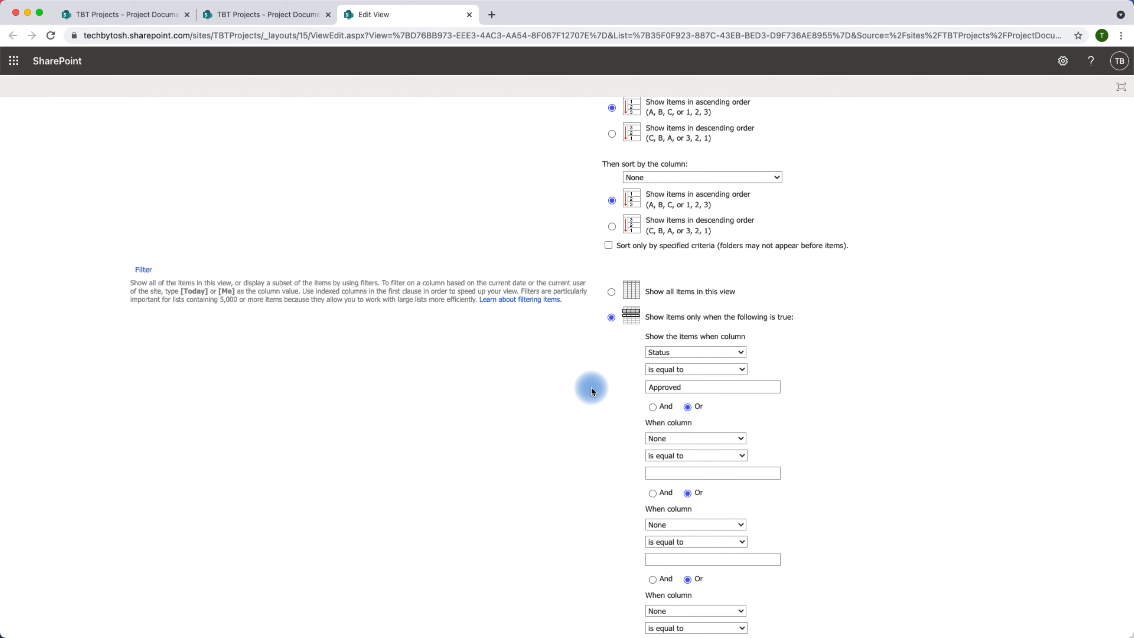
pyautogui.scroll(-15, 594, 393)
pyautogui.scroll(-3, 591, 391)
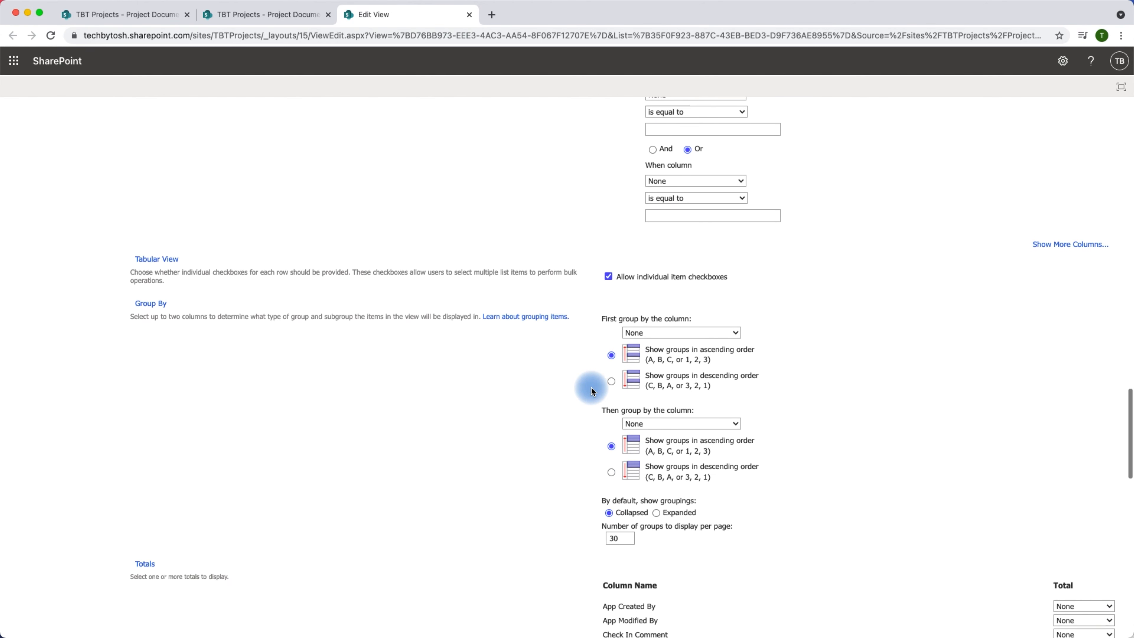
pyautogui.scroll(-14, 524, 332)
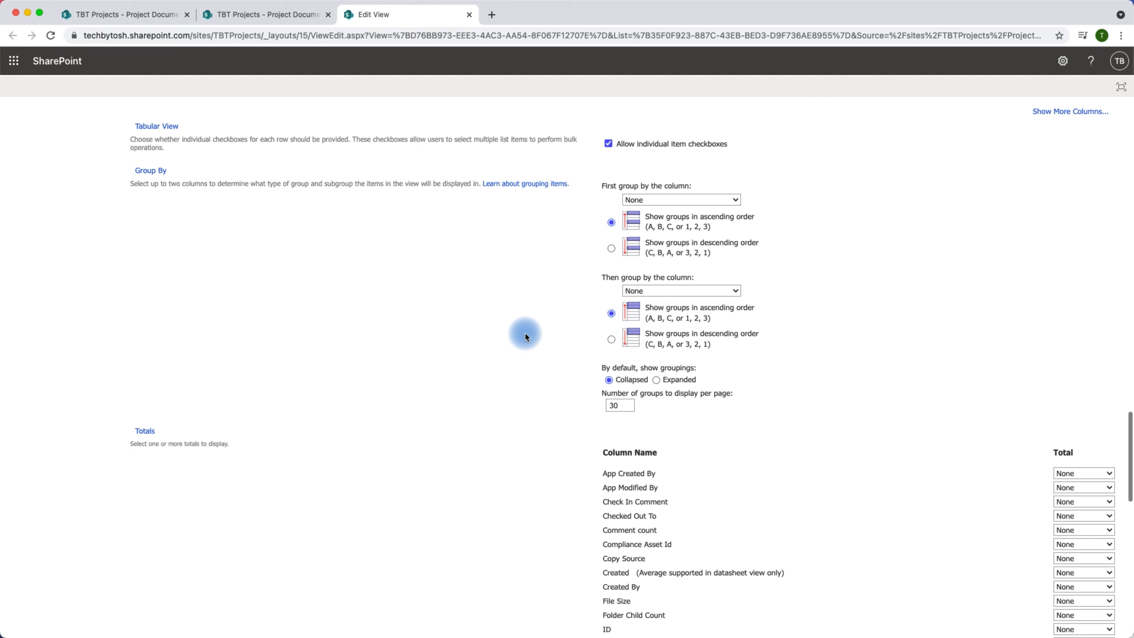
pyautogui.scroll(-5, 524, 333)
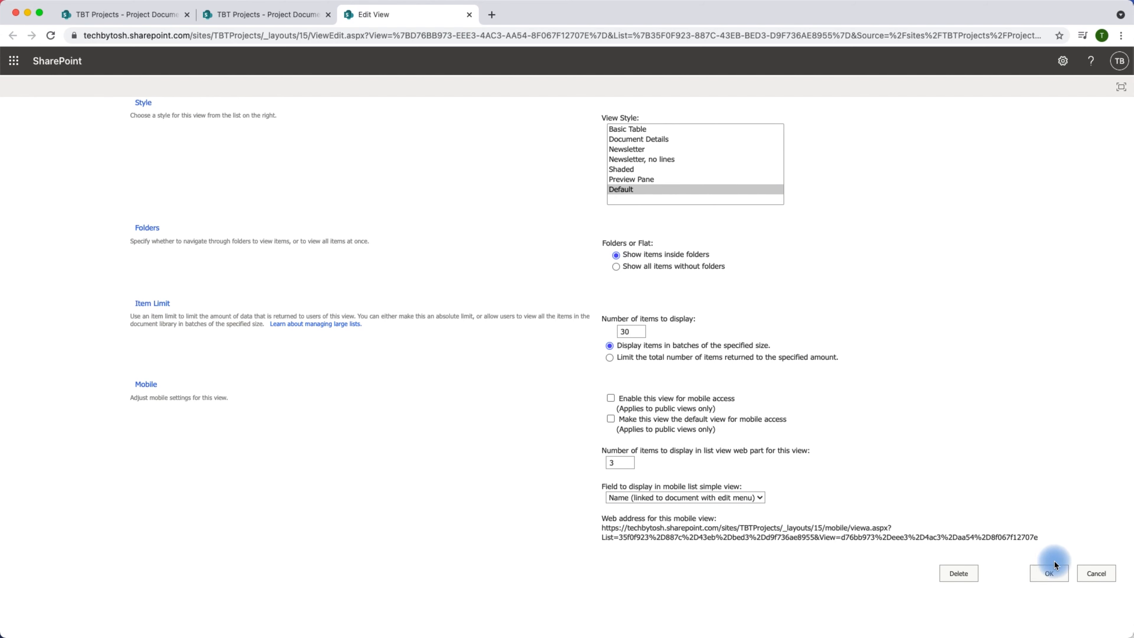
pyautogui.click(1047, 573)
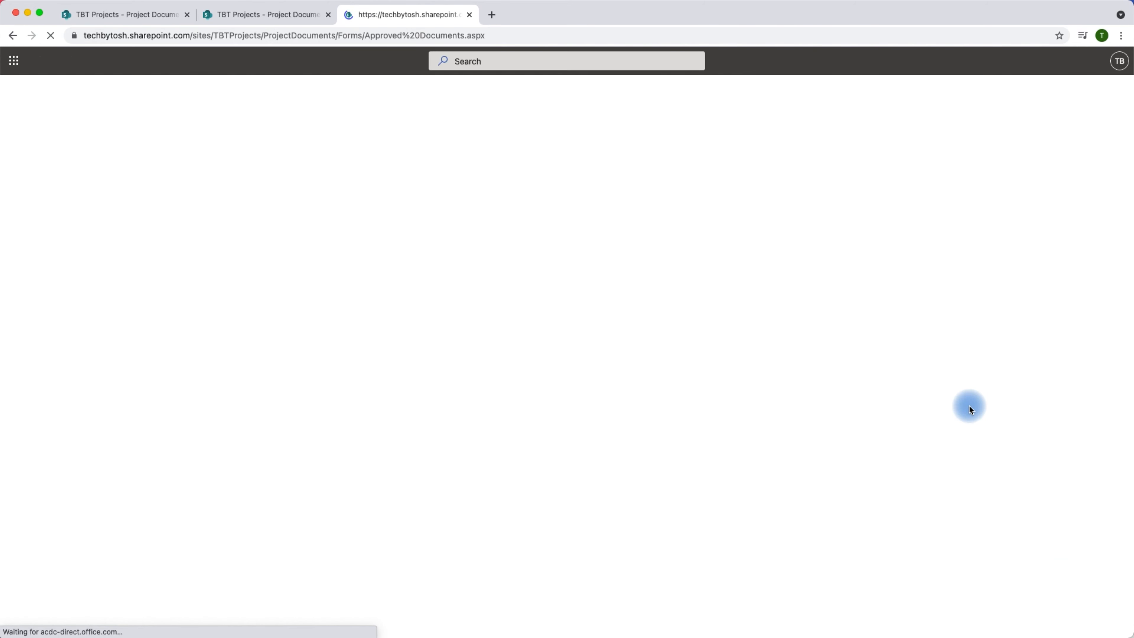
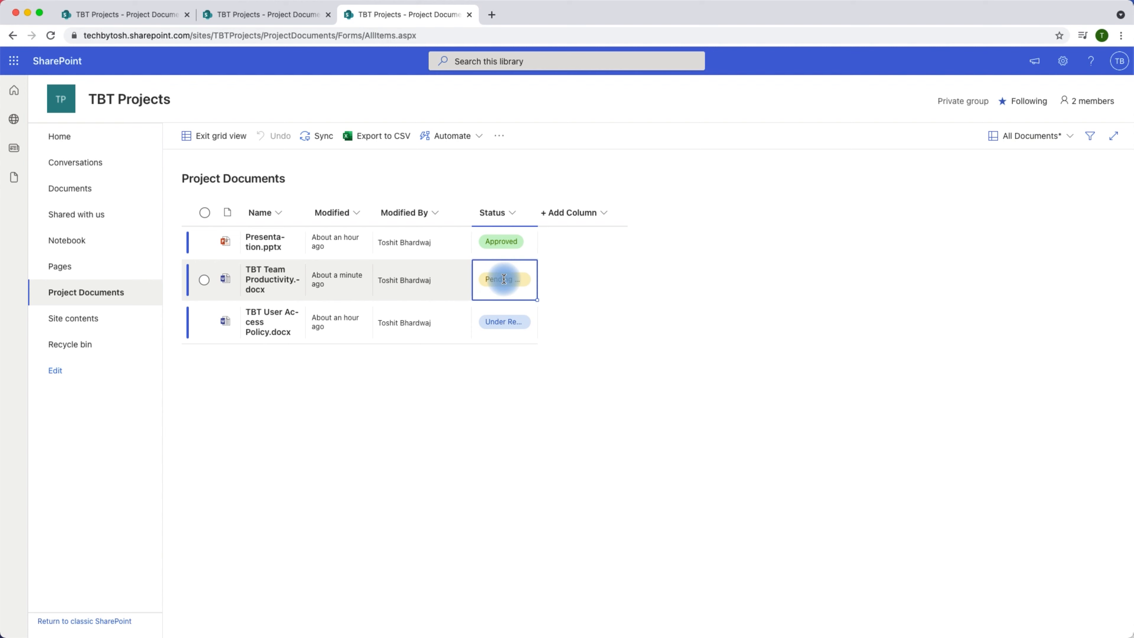
# Step: Set the Status of TBT Team Productivity.docx to Under Review and TBT User Access Policy.docx to Approved, leaving grid view when done
pyautogui.click(503, 279)
pyautogui.click(504, 313)
pyautogui.click(499, 322)
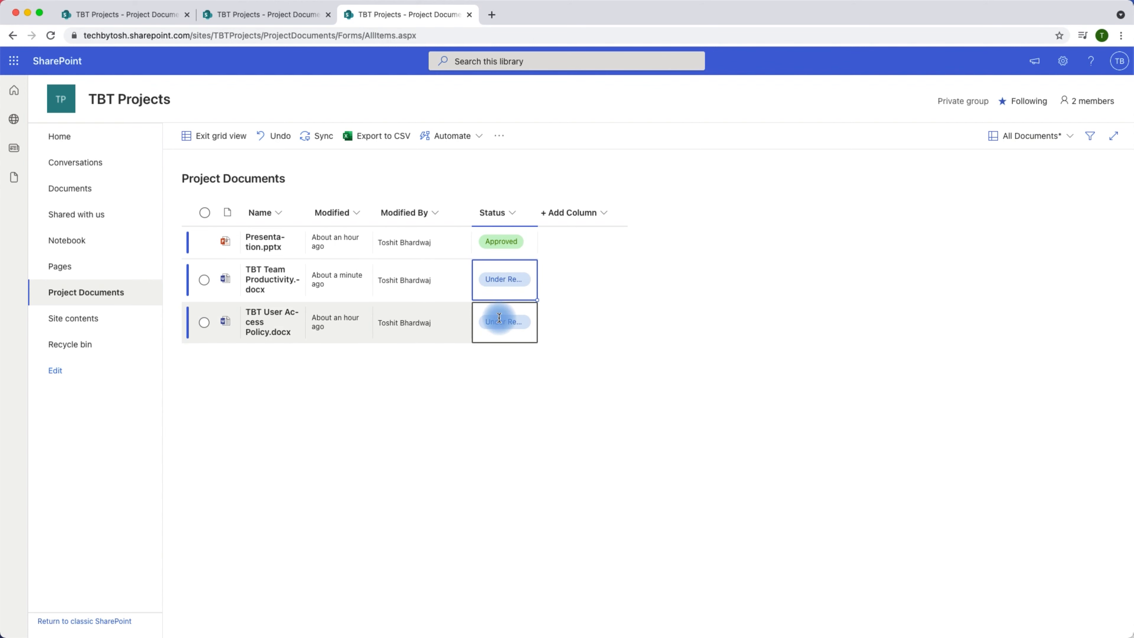
pyautogui.click(500, 322)
pyautogui.click(506, 379)
pyautogui.click(503, 357)
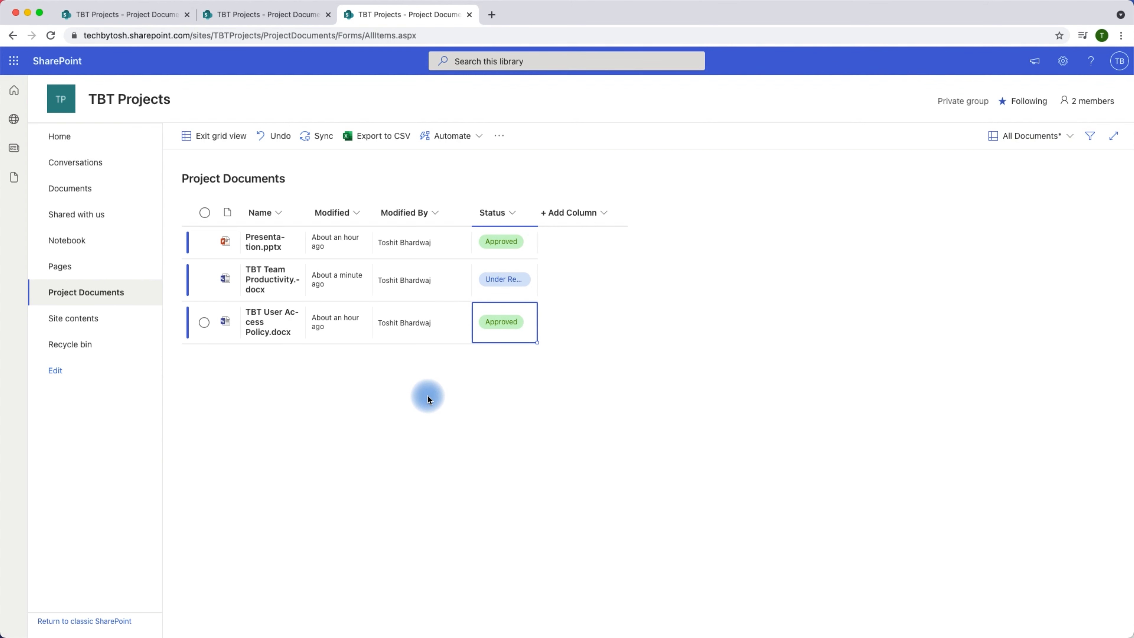
pyautogui.click(214, 142)
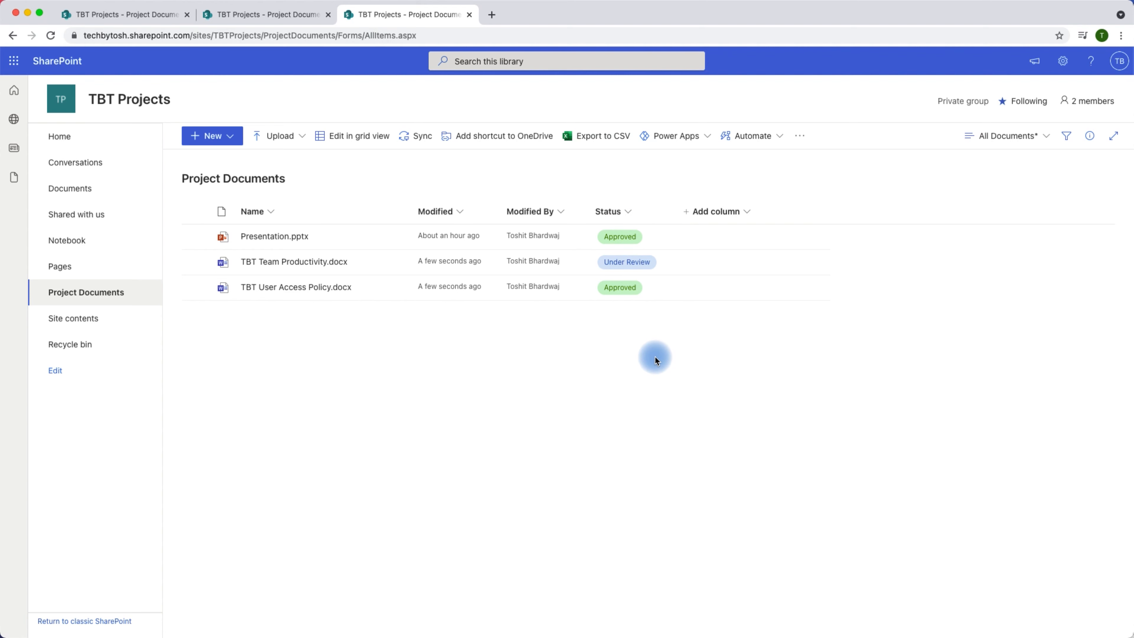
# Step: Start syncing the library with OneDrive, decline opening the OneDrive application and dismiss the sync dialog
pyautogui.click(416, 137)
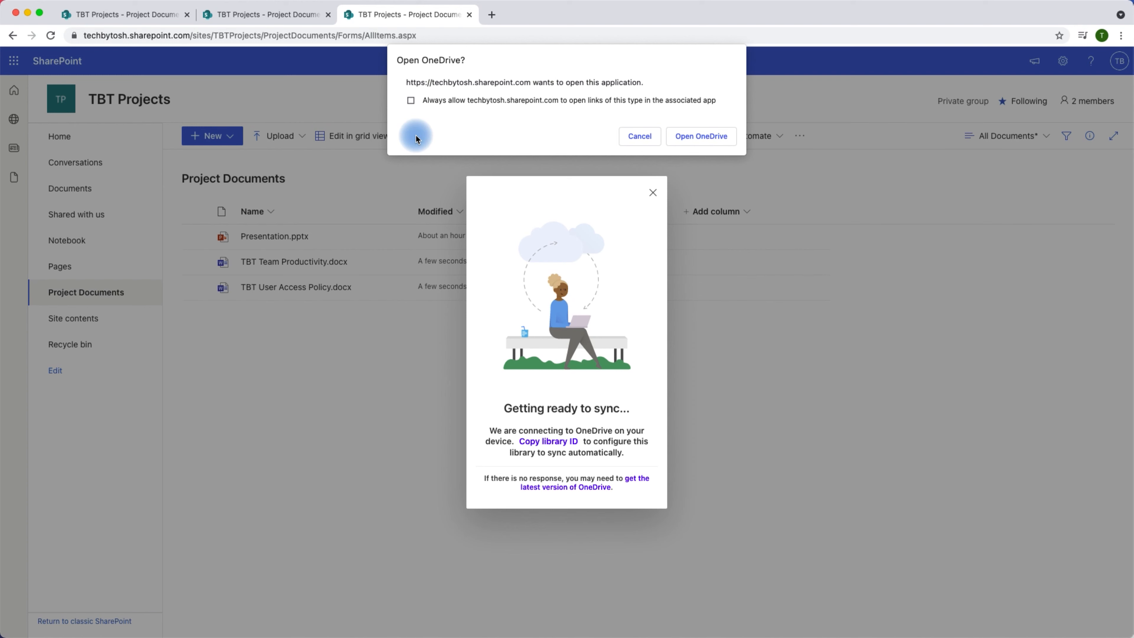
pyautogui.click(640, 136)
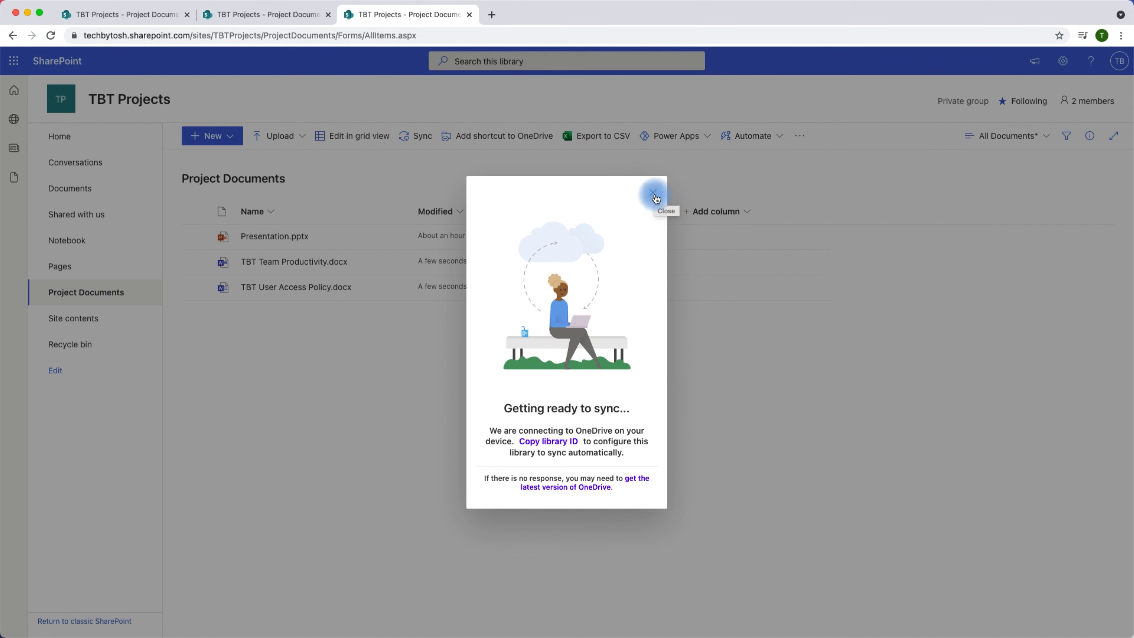
pyautogui.click(653, 193)
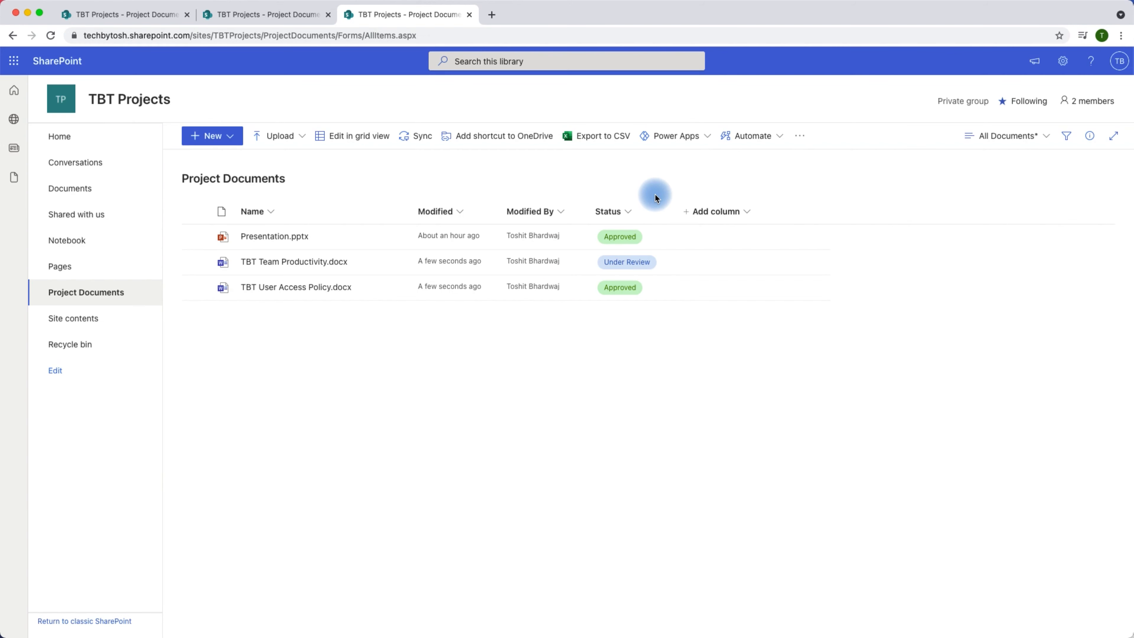
# Step: Add a shortcut to the Project Documents library in OneDrive and open the linked folder from My files
pyautogui.click(504, 136)
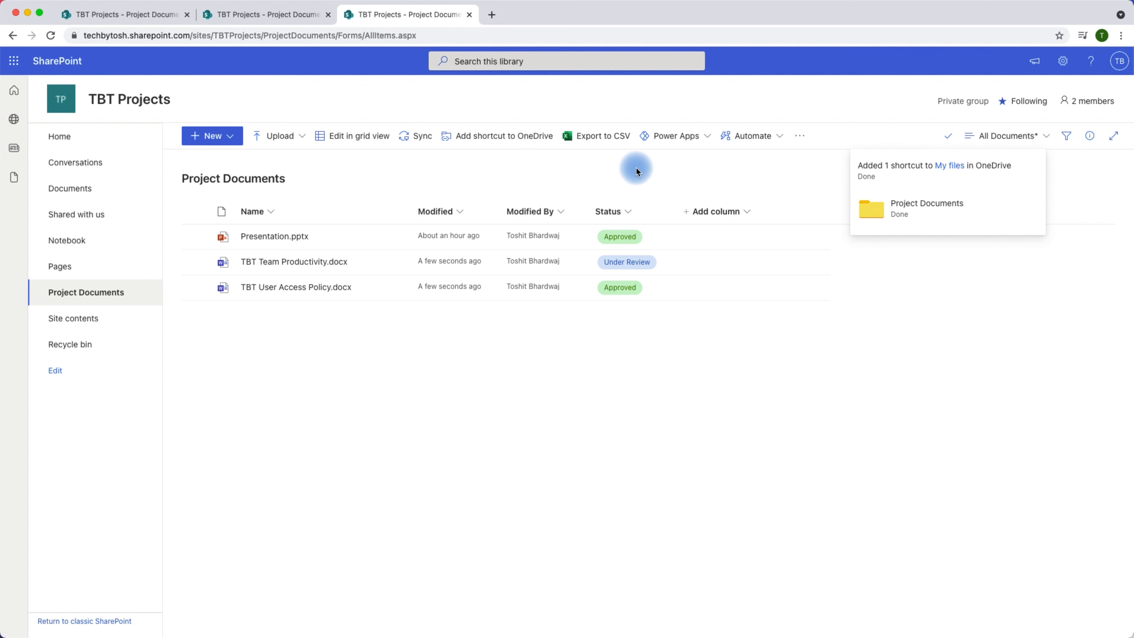
pyautogui.click(946, 168)
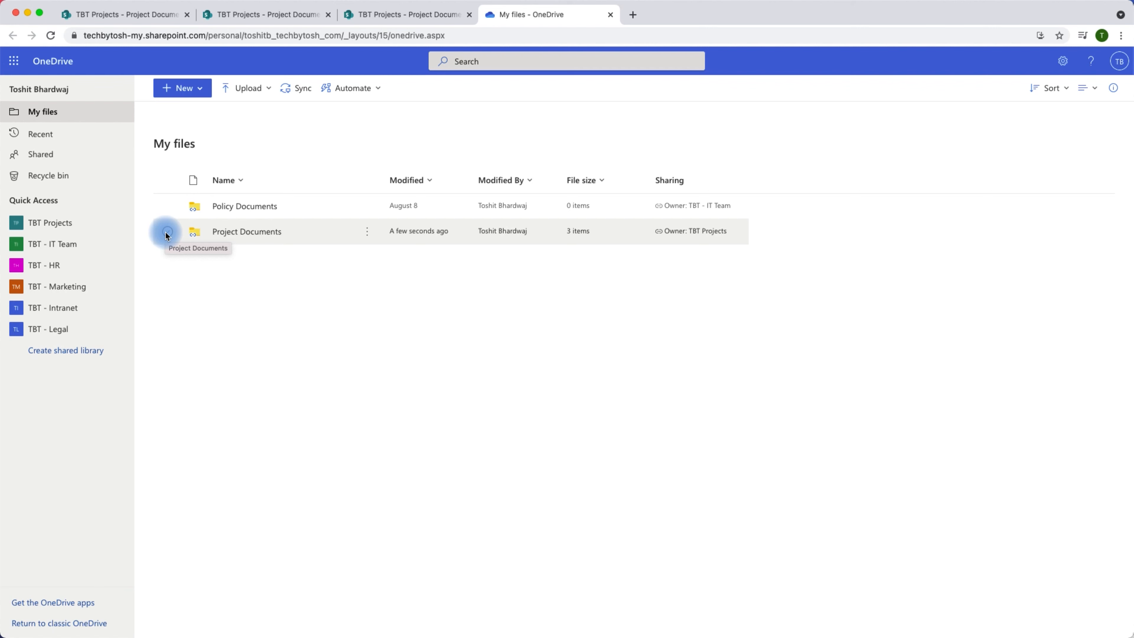
pyautogui.click(251, 231)
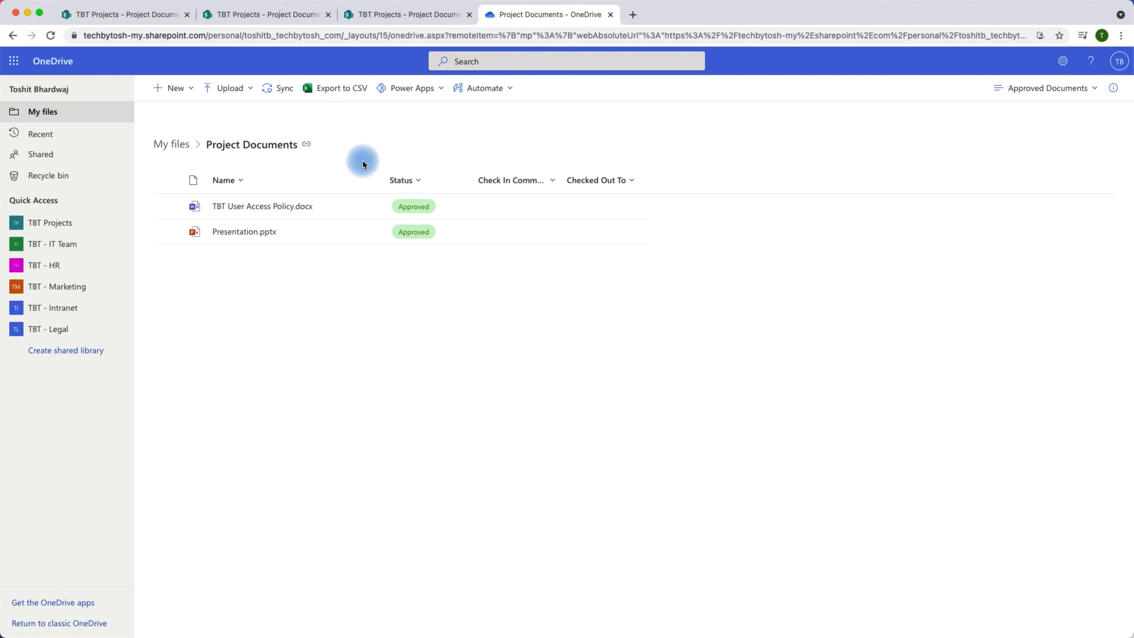
# Step: Return to the SharePoint library, export its document list to CSV and open the downloaded file
pyautogui.click(390, 13)
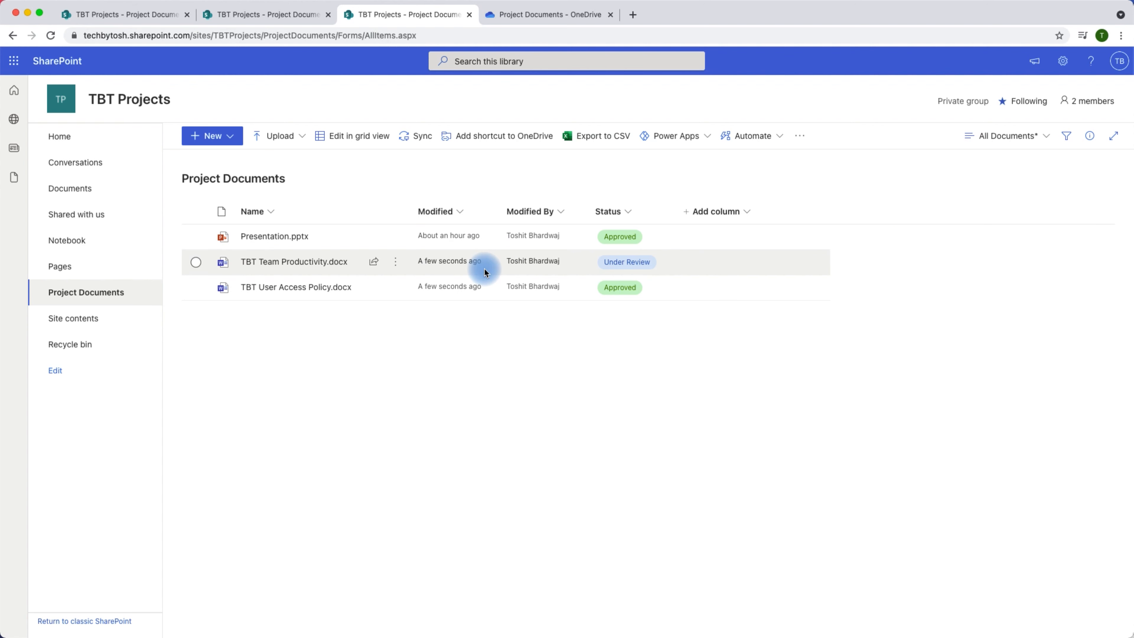
pyautogui.click(604, 139)
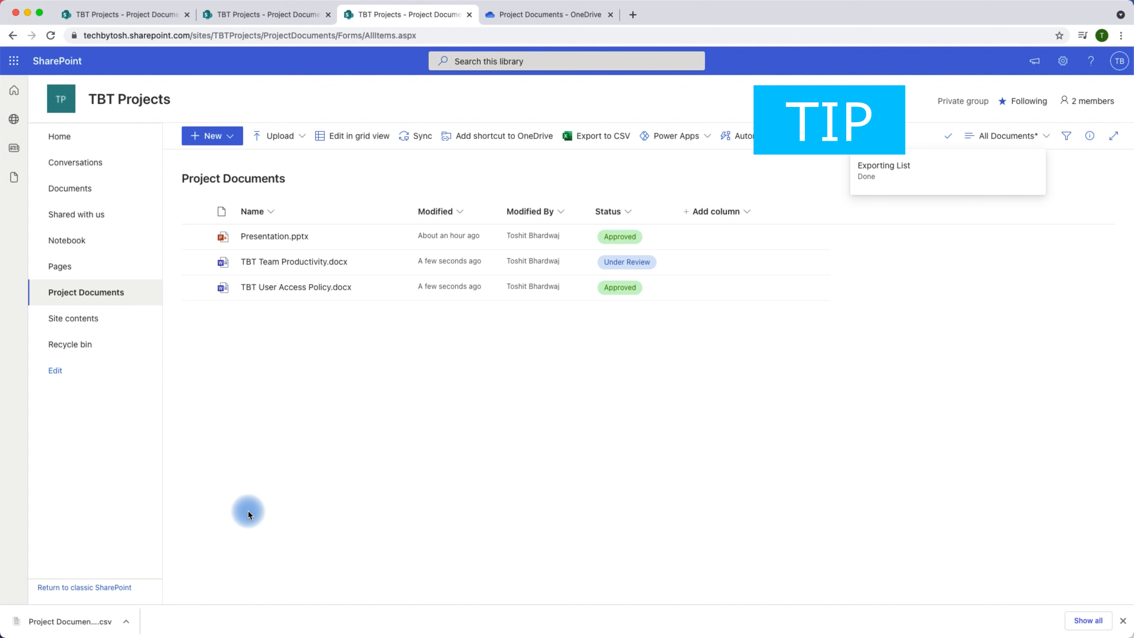
pyautogui.click(80, 622)
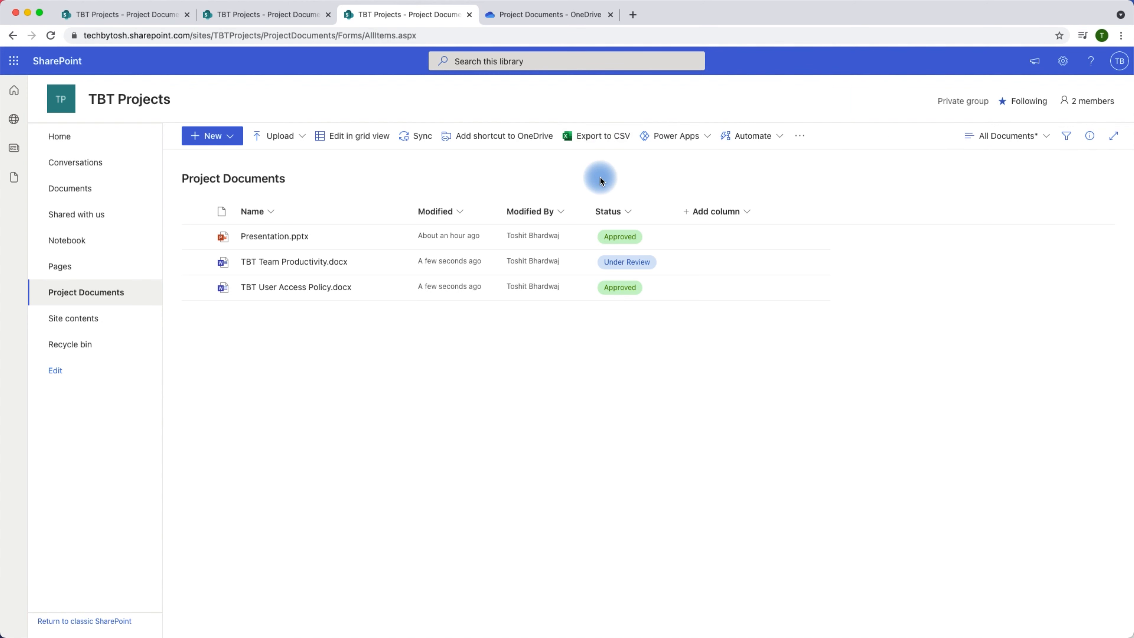
# Step: Close the extra library tab and view the Power Apps options for the Project Documents library
pyautogui.press('super+w')
pyautogui.click(705, 145)
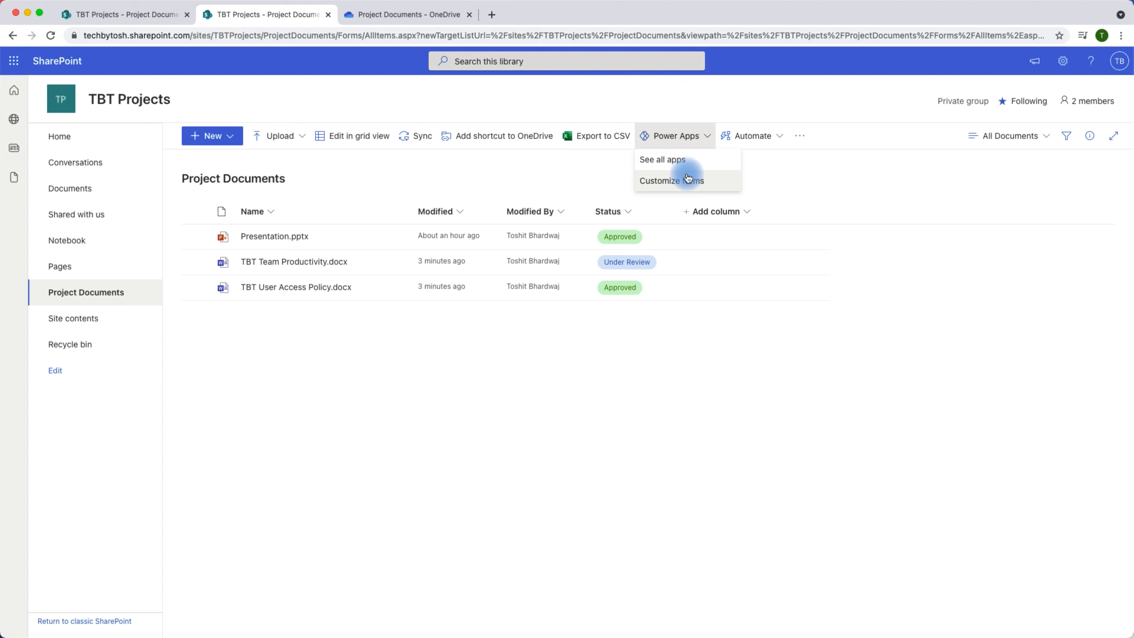
pyautogui.click(739, 165)
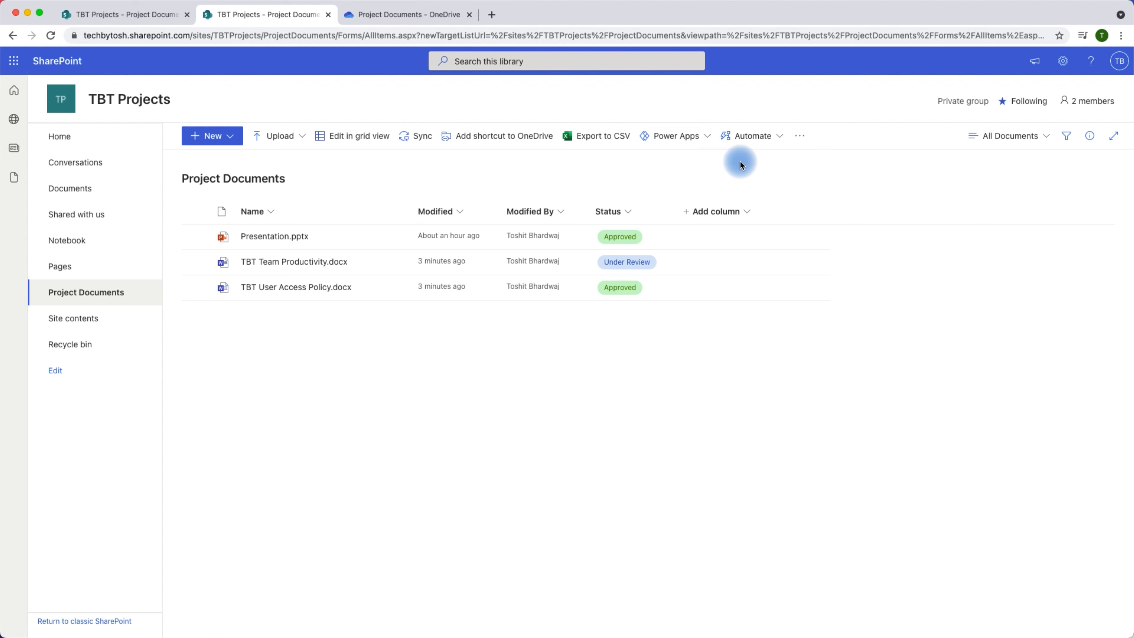
# Step: Review the Power Automate templates offered for creating a flow on the library, leaving without choosing one
pyautogui.click(782, 136)
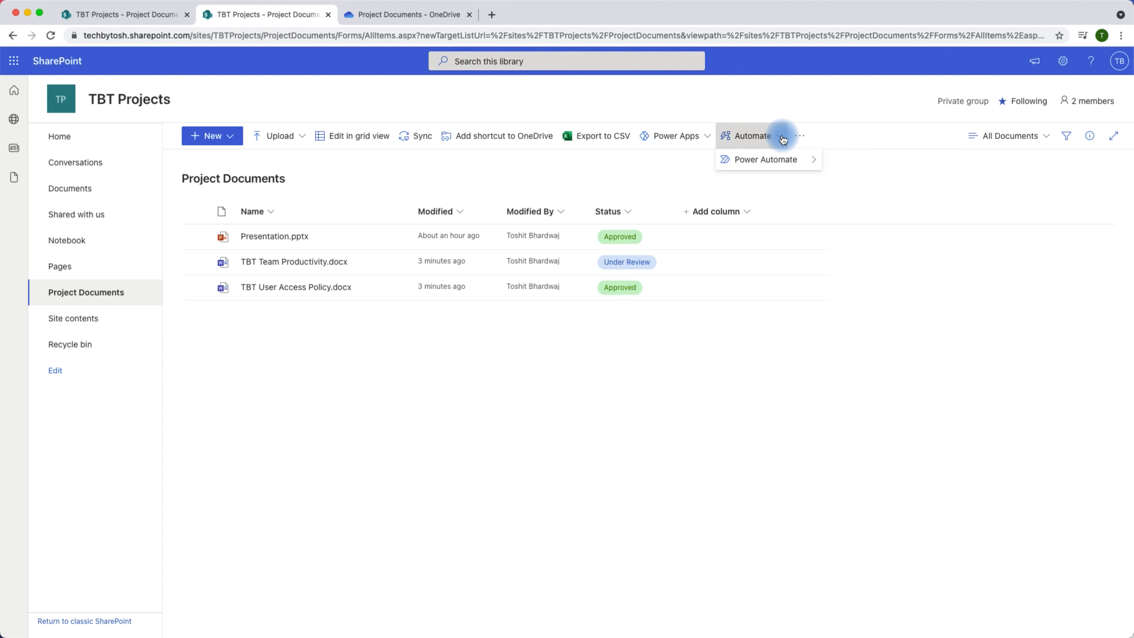
pyautogui.moveTo(776, 158)
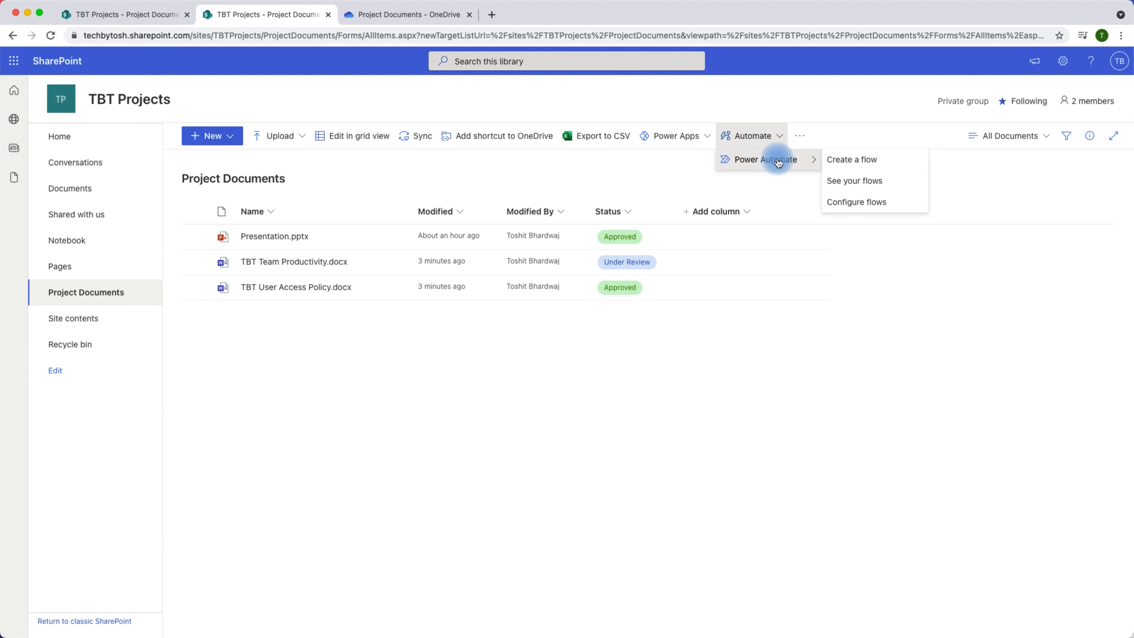
pyautogui.click(866, 169)
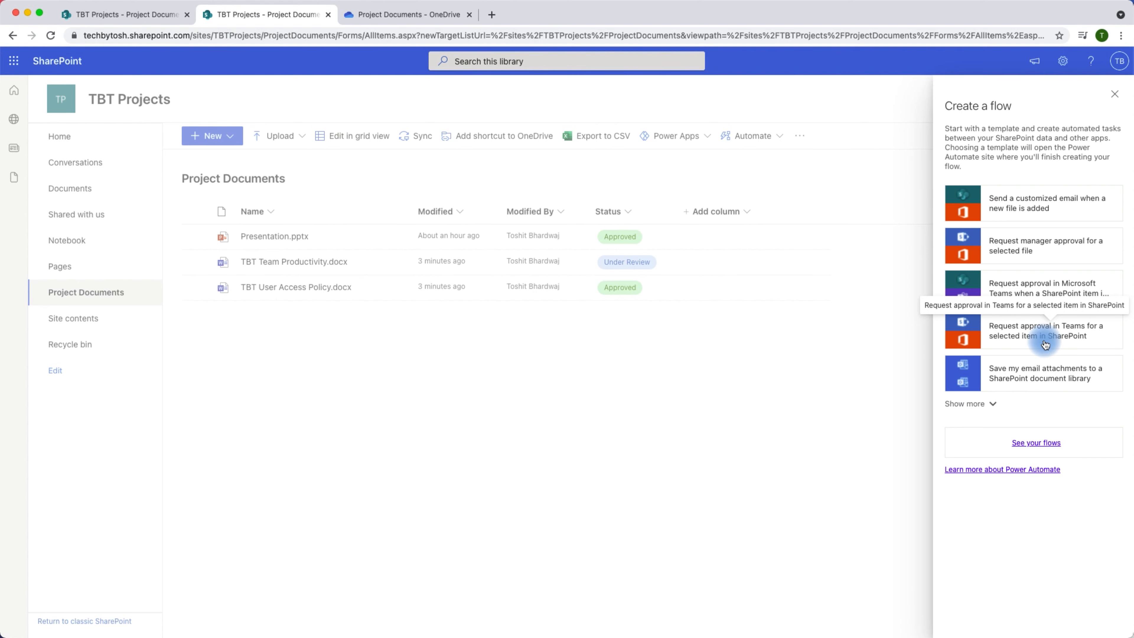
pyautogui.click(785, 175)
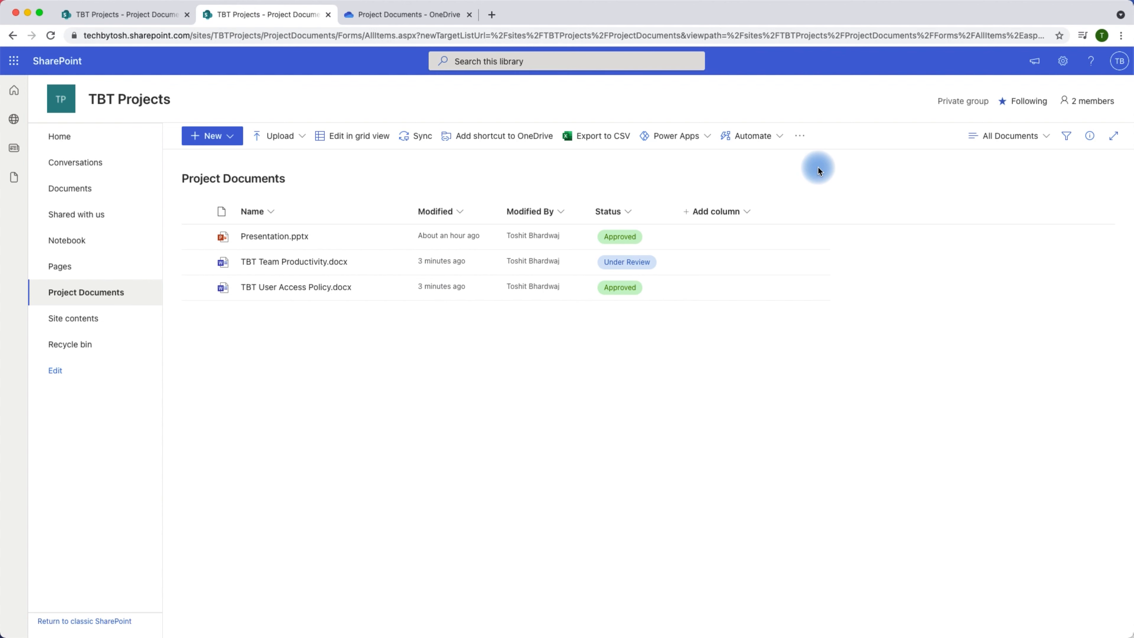
# Step: Examine the library's alert options for delivery, change type and timing, and look over the available document filters
pyautogui.click(800, 136)
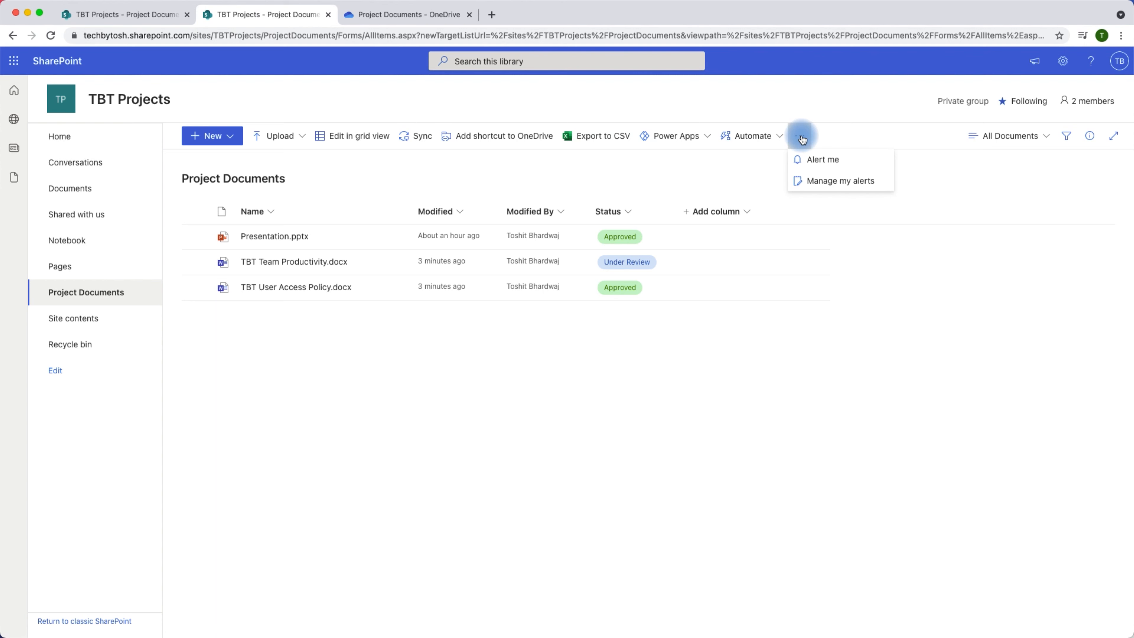
pyautogui.click(825, 164)
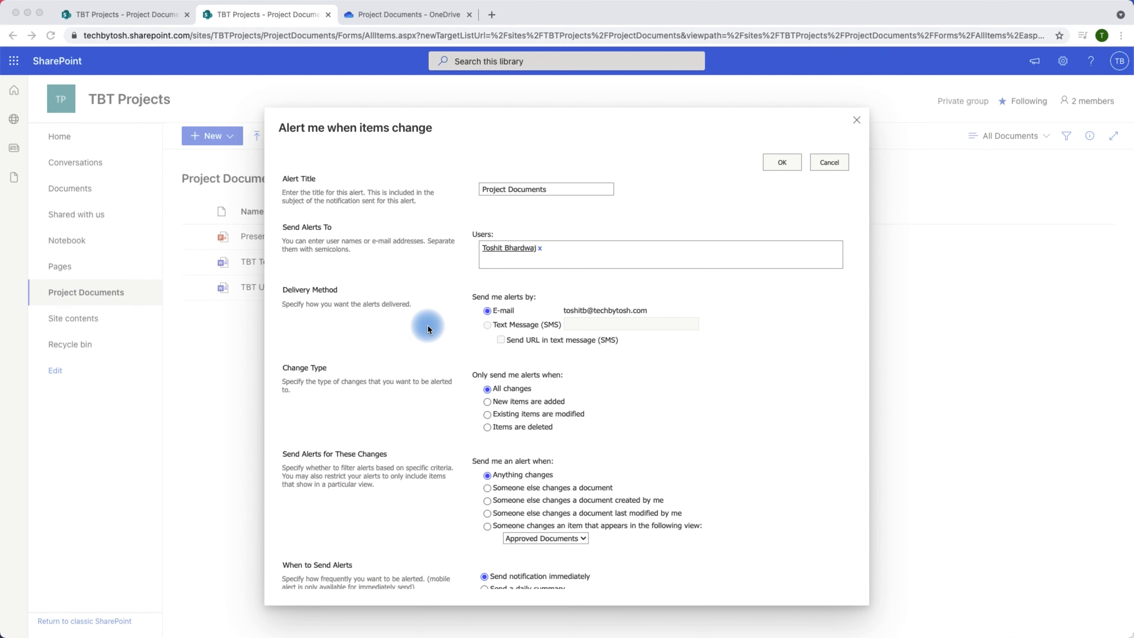
pyautogui.scroll(-3, 427, 329)
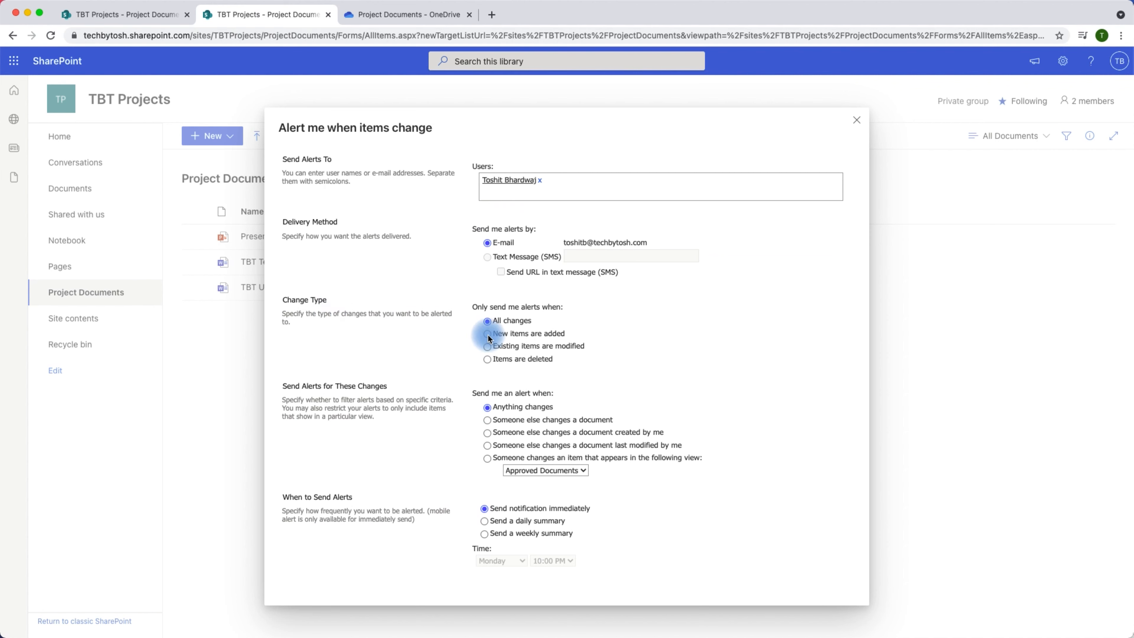
pyautogui.scroll(-1, 418, 342)
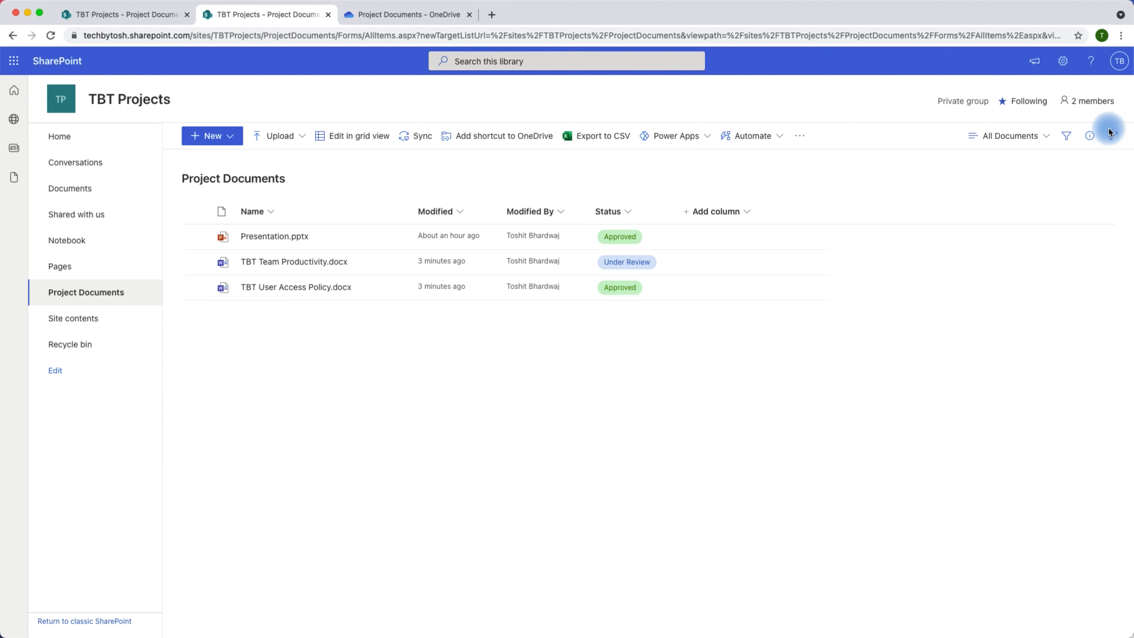
pyautogui.click(1066, 140)
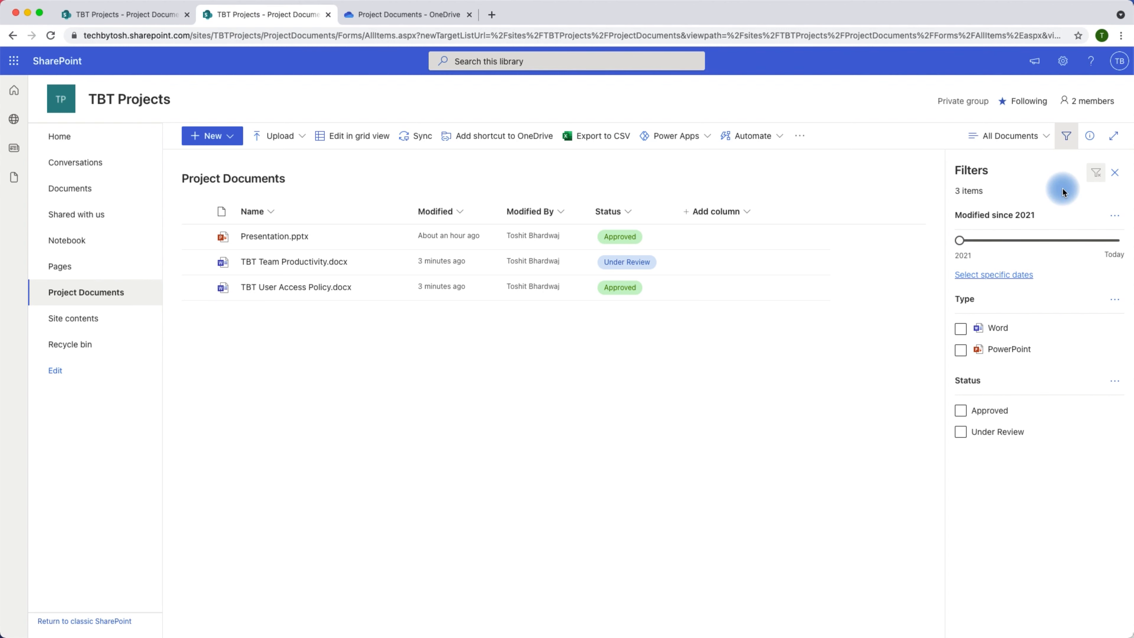
pyautogui.click(1116, 172)
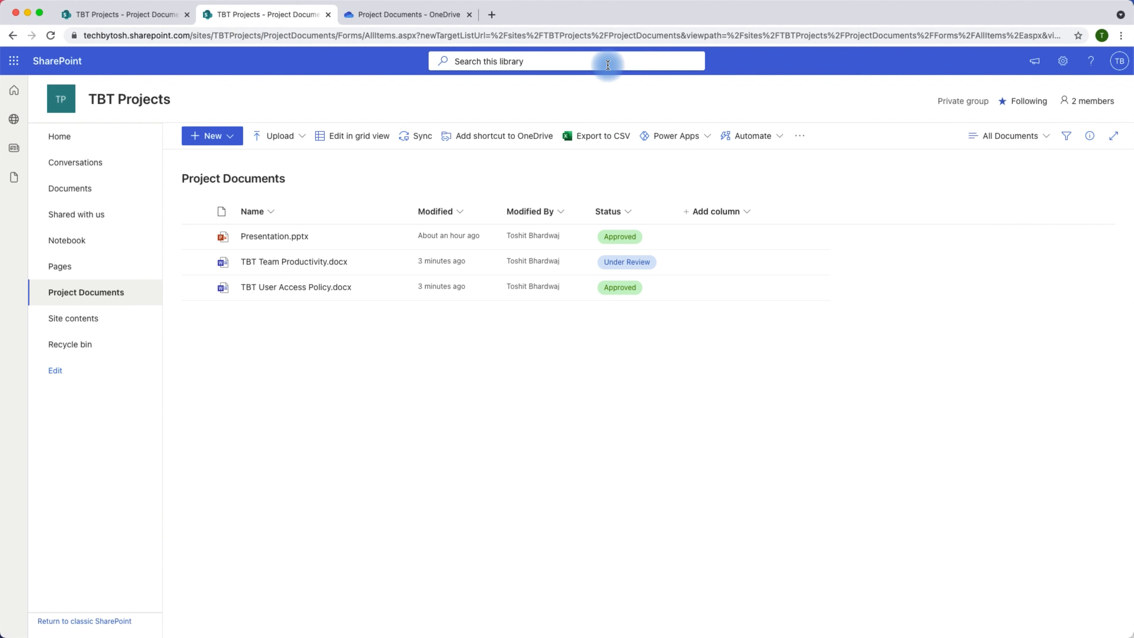
# Step: Search the Project Documents library for "approved"
pyautogui.click(560, 66)
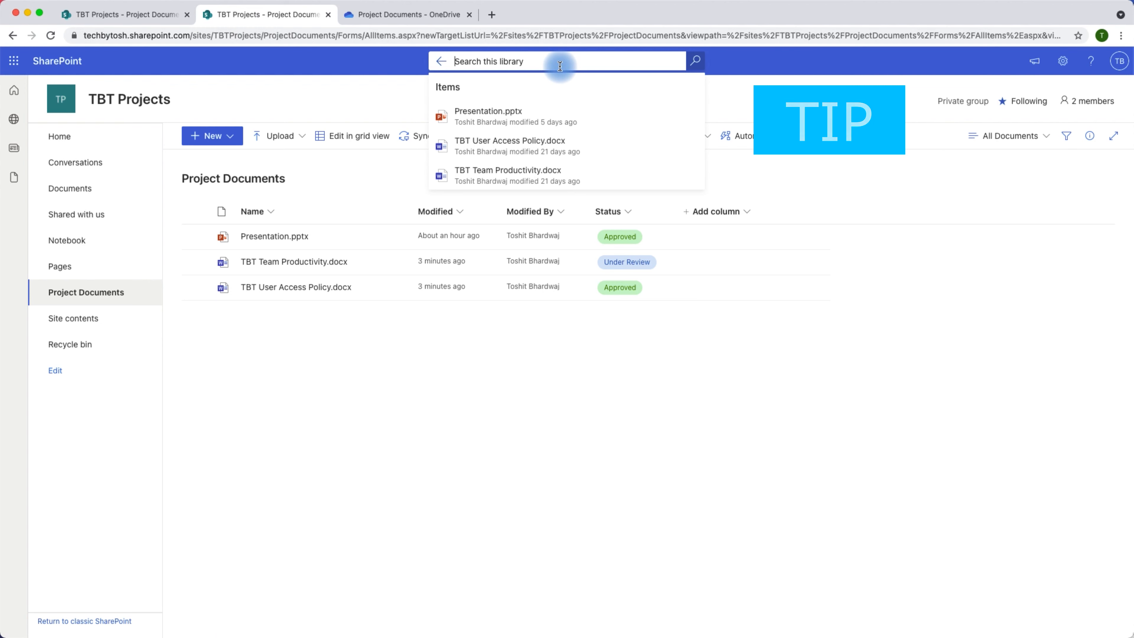
pyautogui.write('approved')
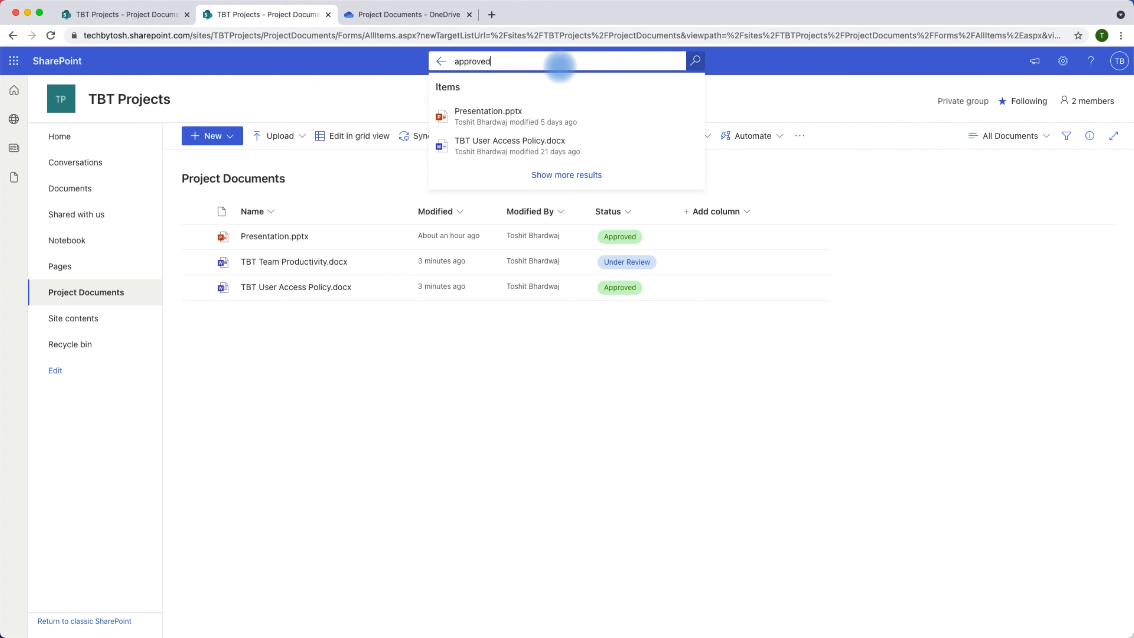
pyautogui.press('Return')
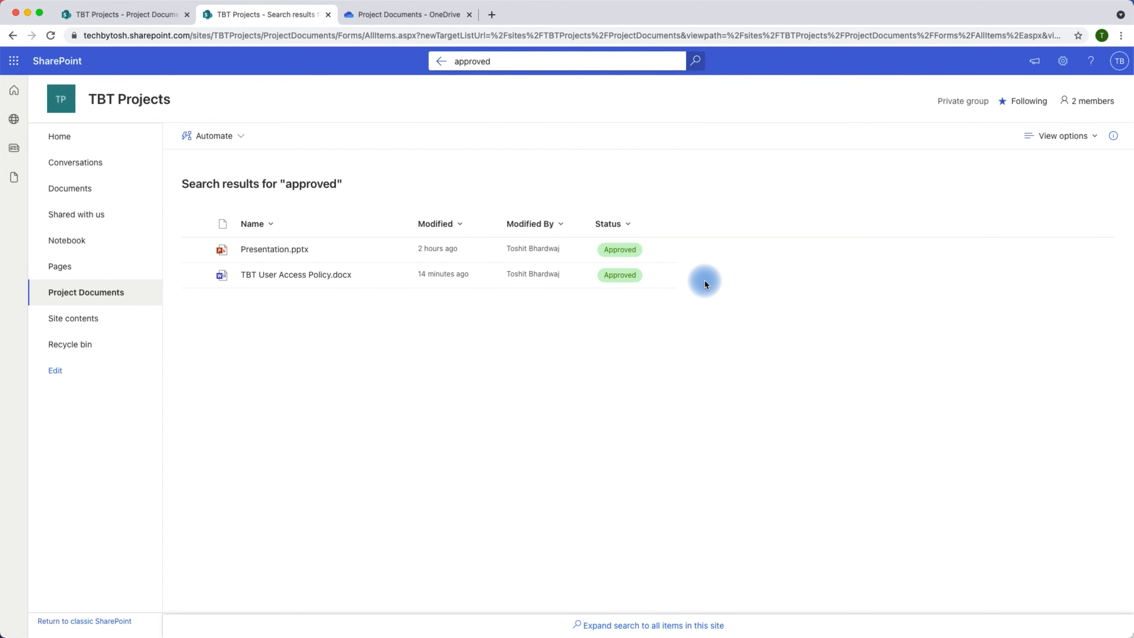
# Step: Search the library by the document editor's full name and return to the full document list
pyautogui.click(481, 61)
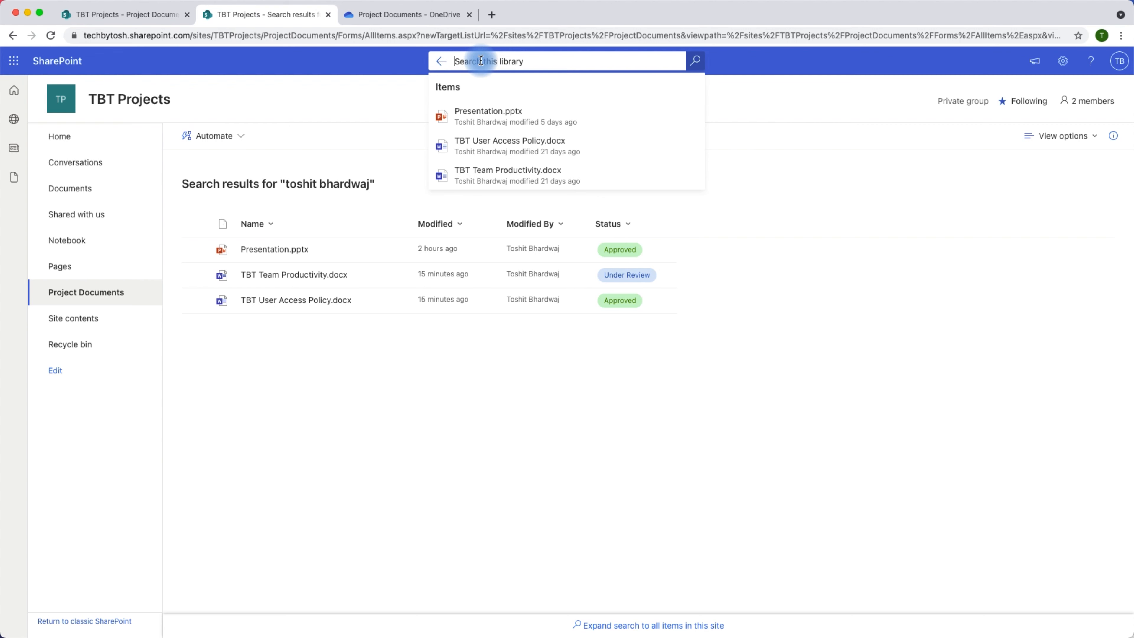
pyautogui.write('toshit bhardwaj')
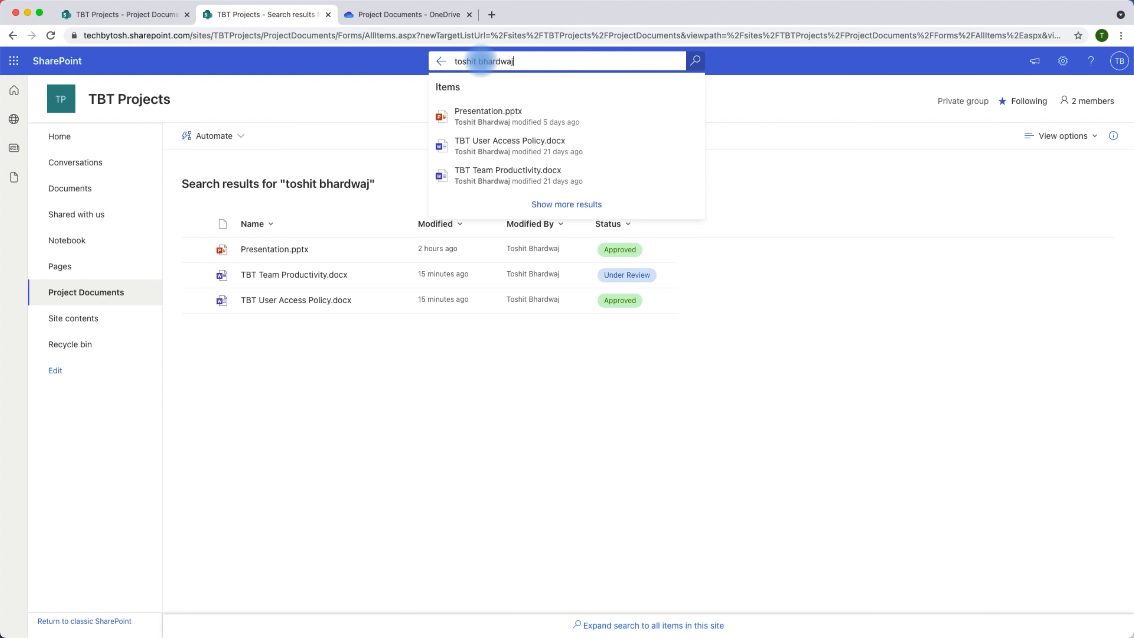
pyautogui.press('Return')
pyautogui.click(526, 63)
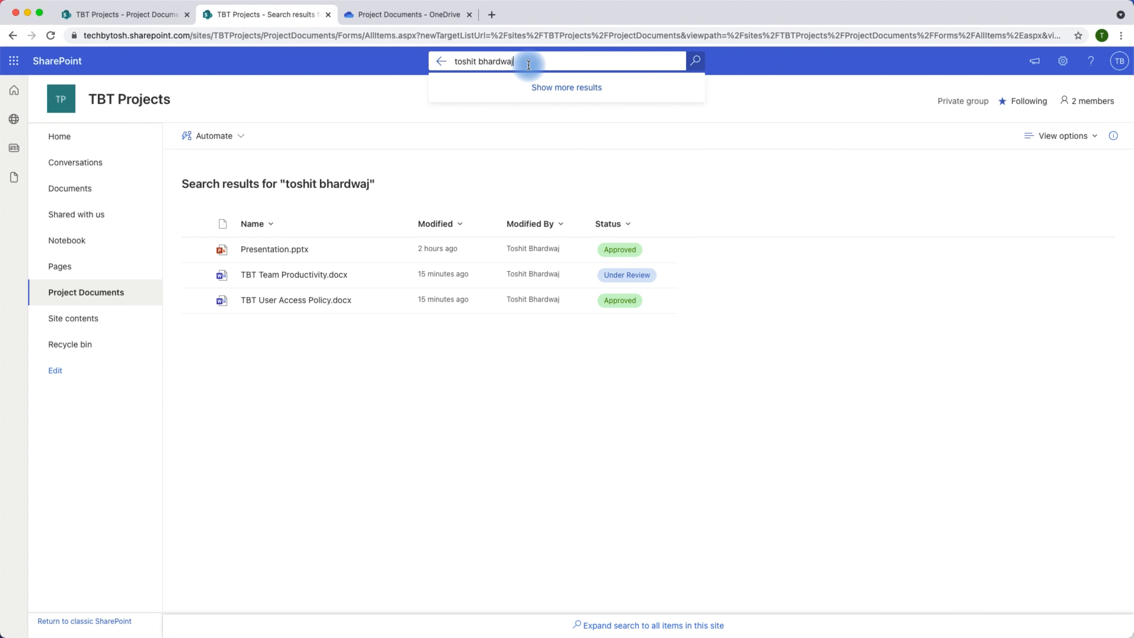
pyautogui.press('Return')
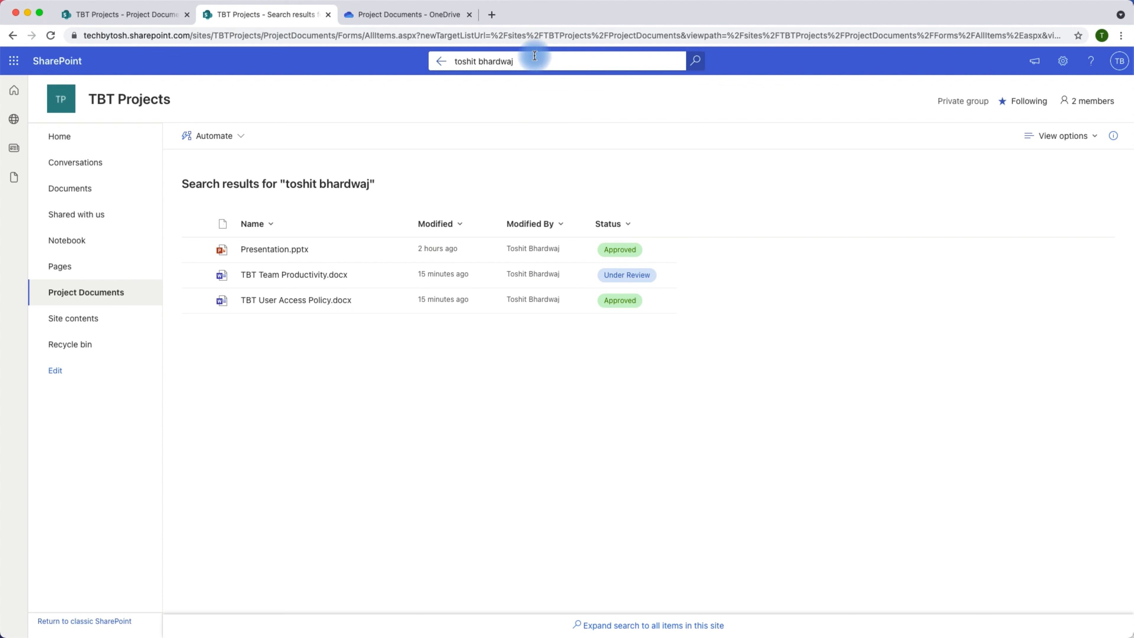
pyautogui.click(527, 63)
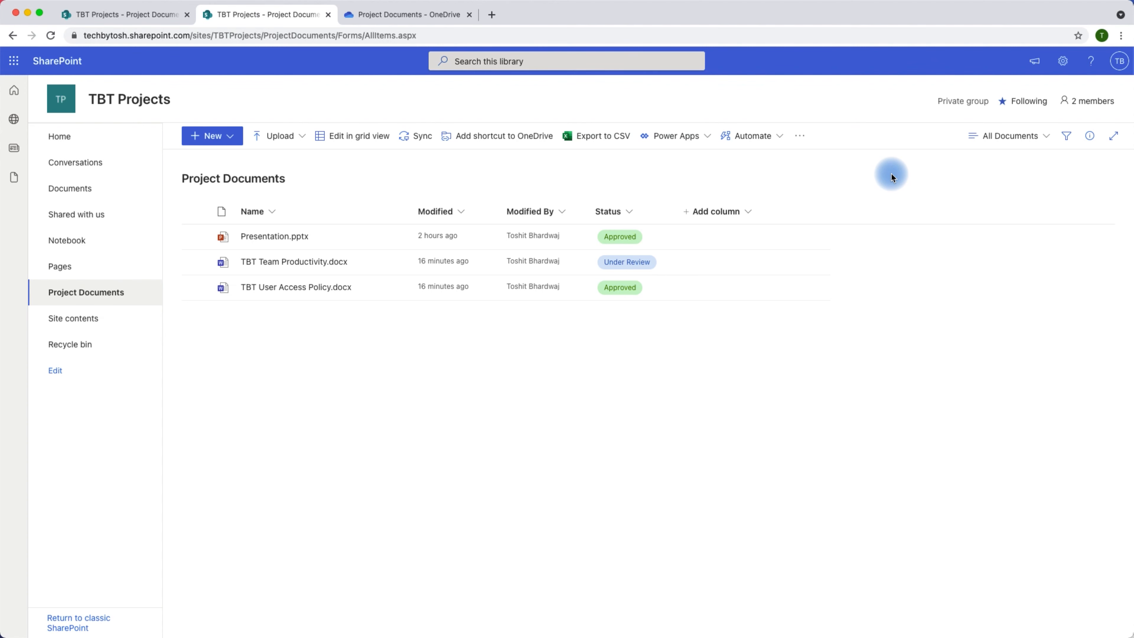
# Step: Add a colleague to the site's group as a member and view the role options for that person
pyautogui.click(1088, 106)
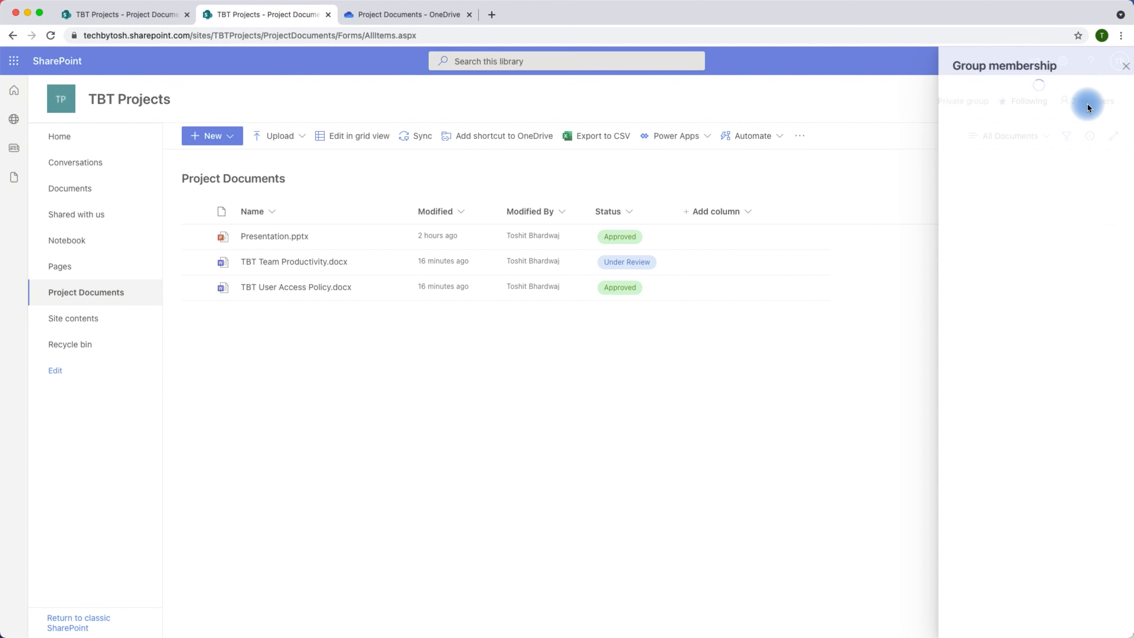
pyautogui.click(1010, 108)
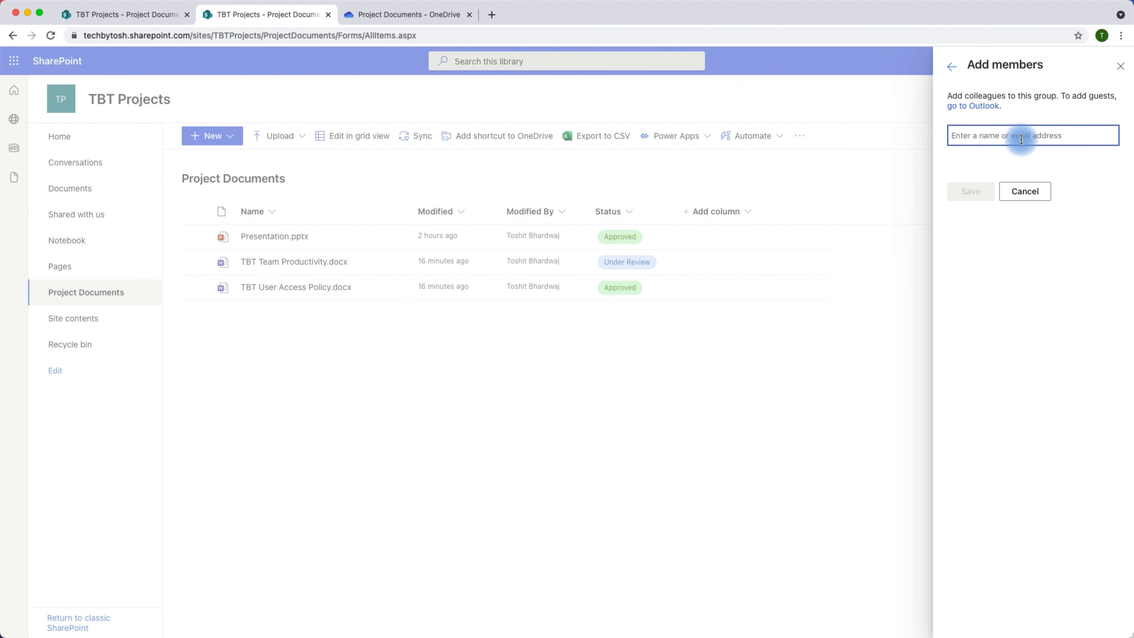
pyautogui.write('adrian')
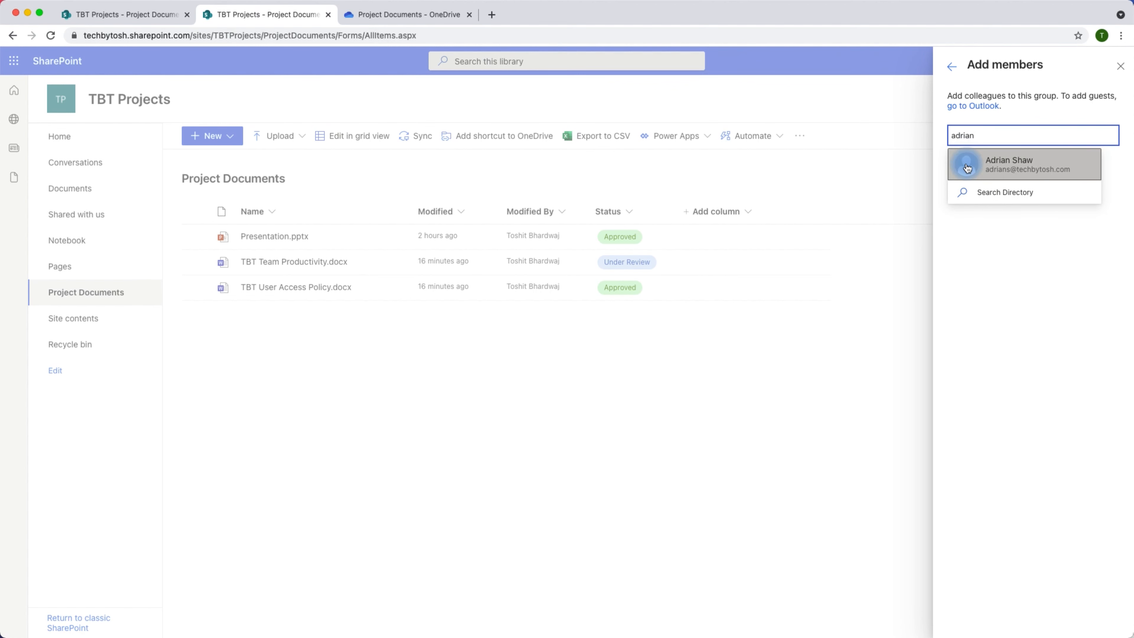
pyautogui.click(968, 162)
pyautogui.click(970, 224)
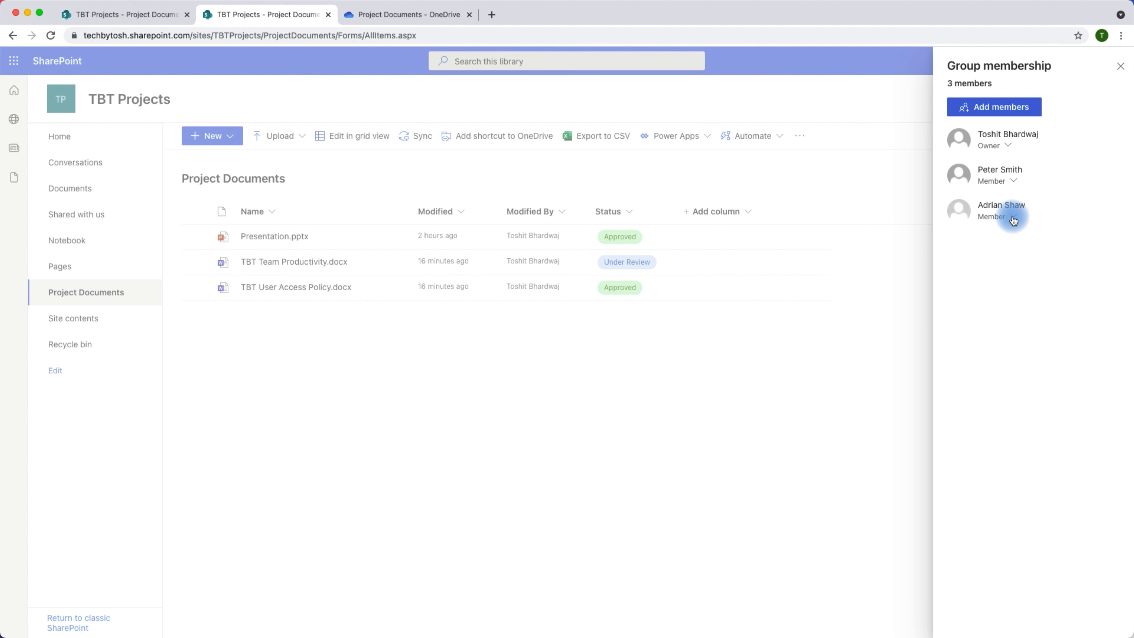
pyautogui.click(1013, 218)
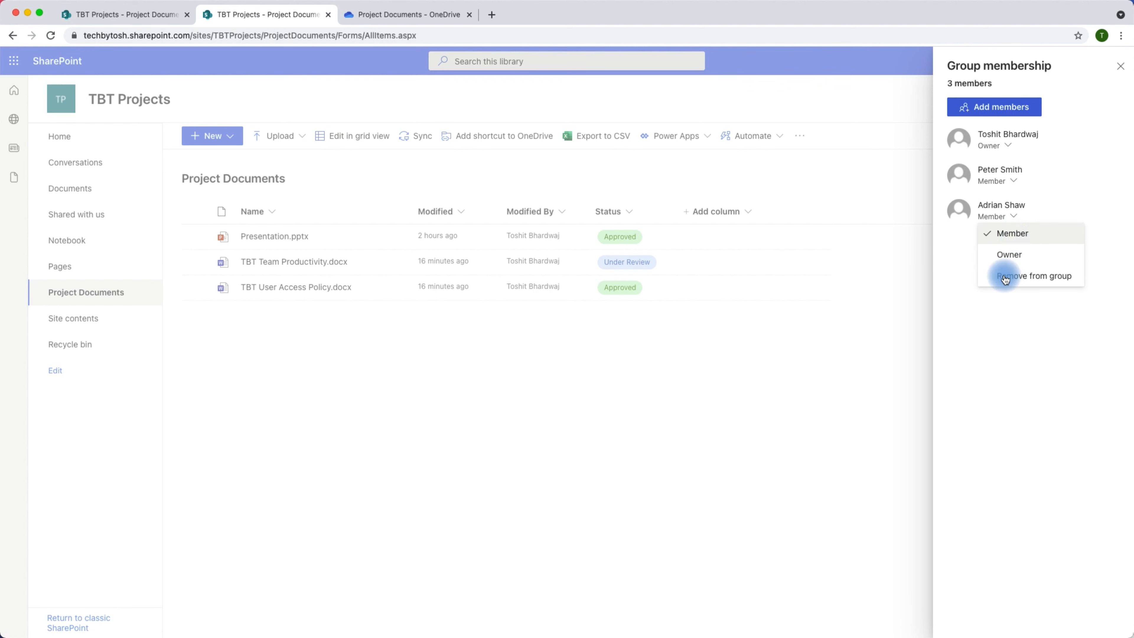
pyautogui.click(326, 338)
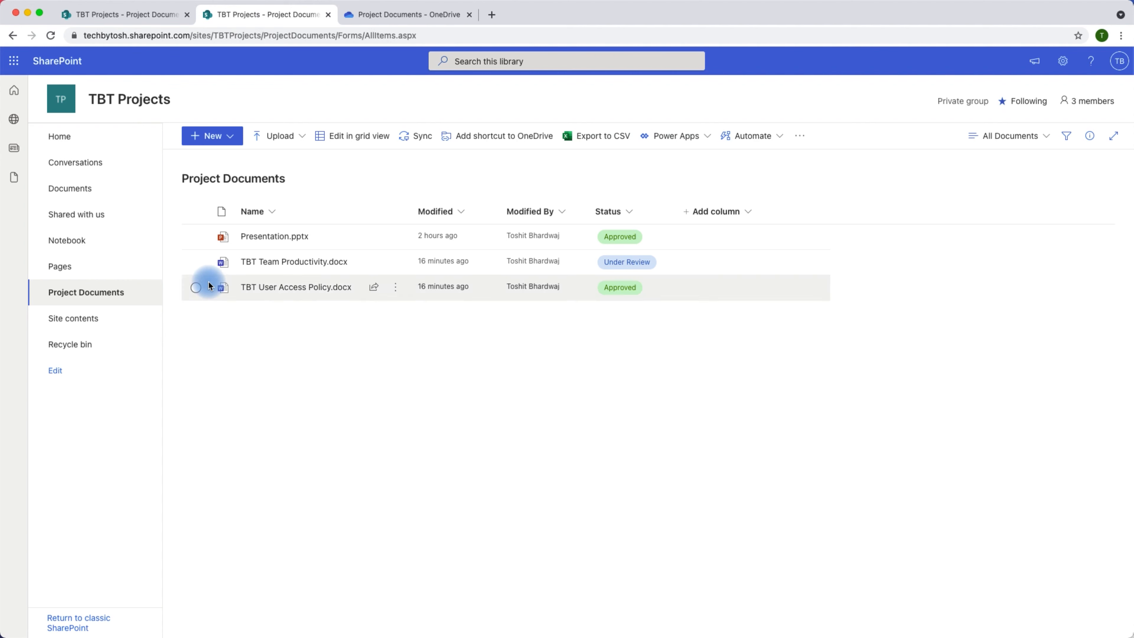
# Step: Delete TBT Team Productivity.docx from the Project Documents library
pyautogui.click(196, 262)
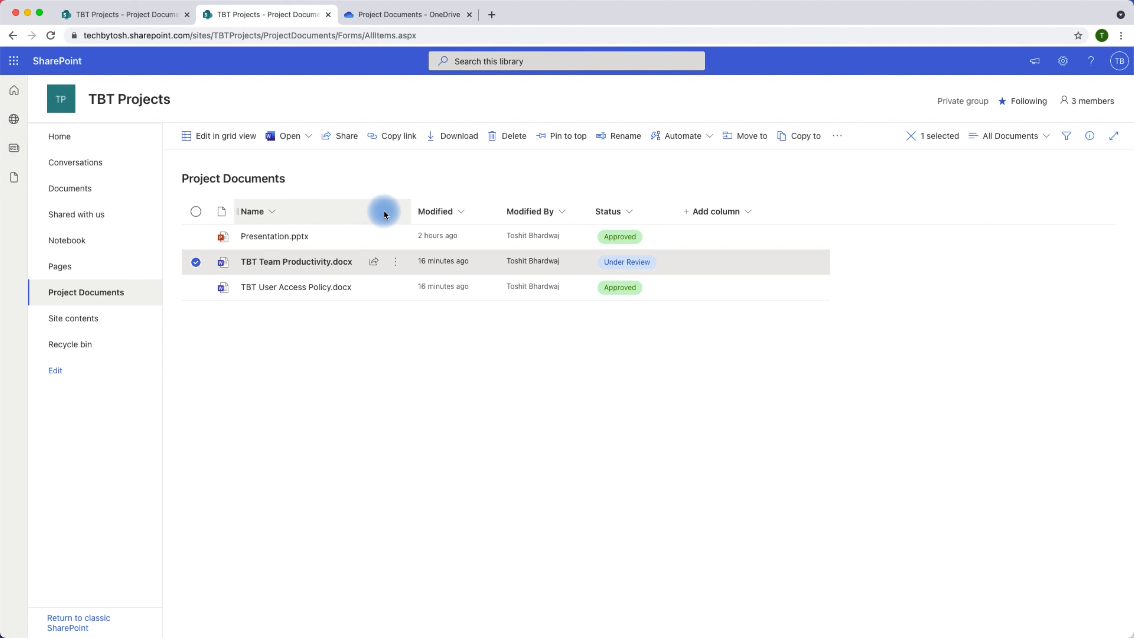
pyautogui.click(509, 135)
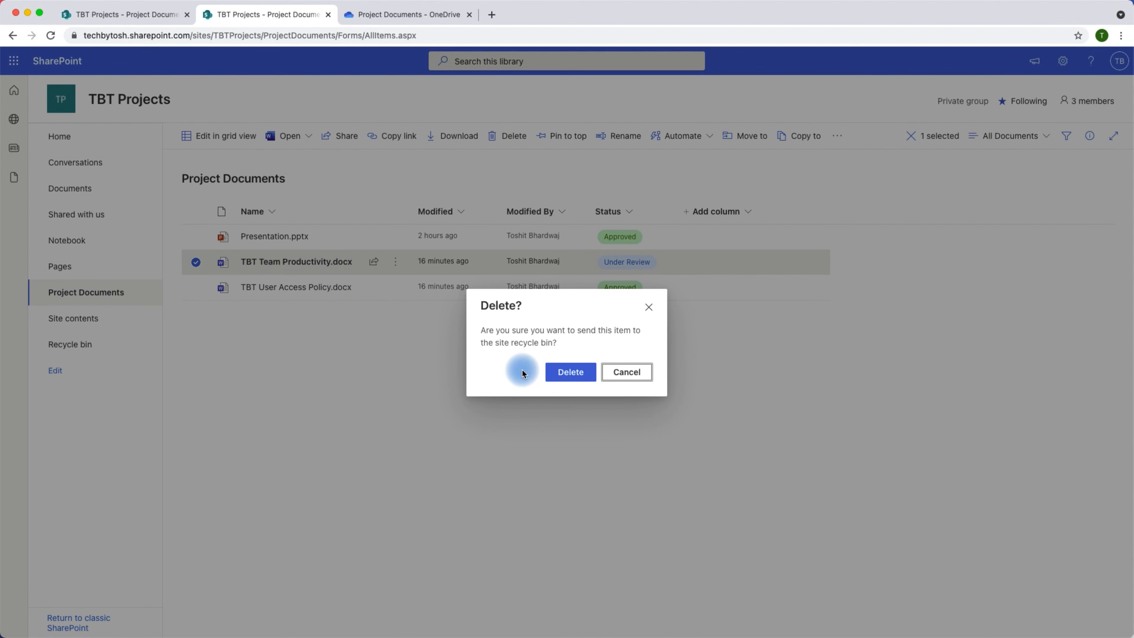
pyautogui.click(572, 377)
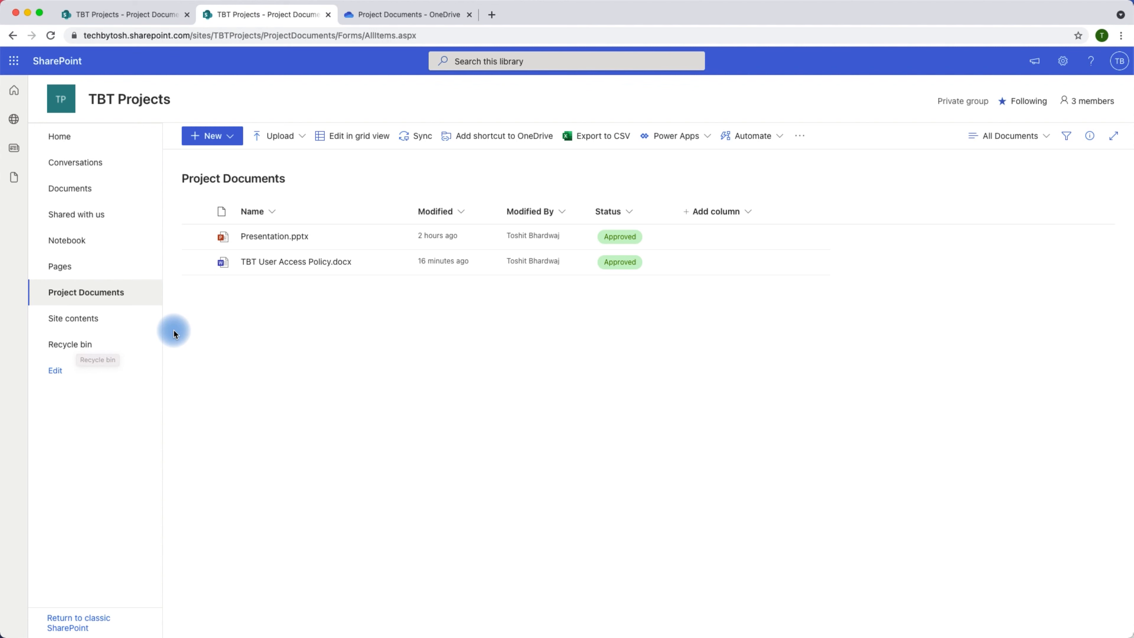
# Step: Restore TBT Team Productivity.docx from the site's recycle bin, reaching the bin through the site contents
pyautogui.click(83, 345)
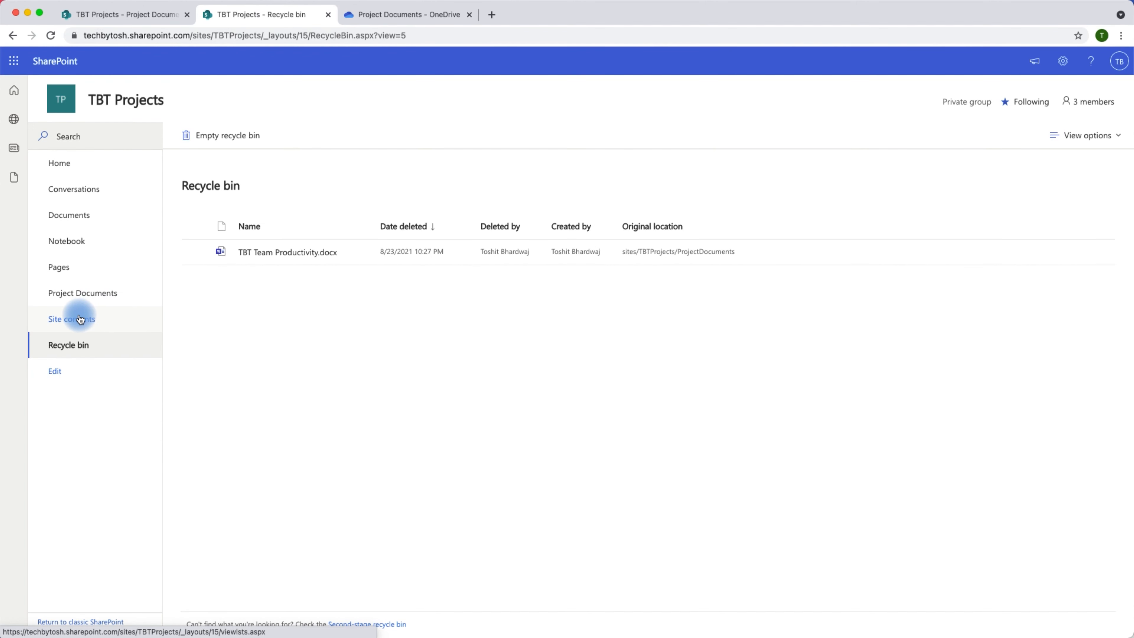
pyautogui.click(1064, 63)
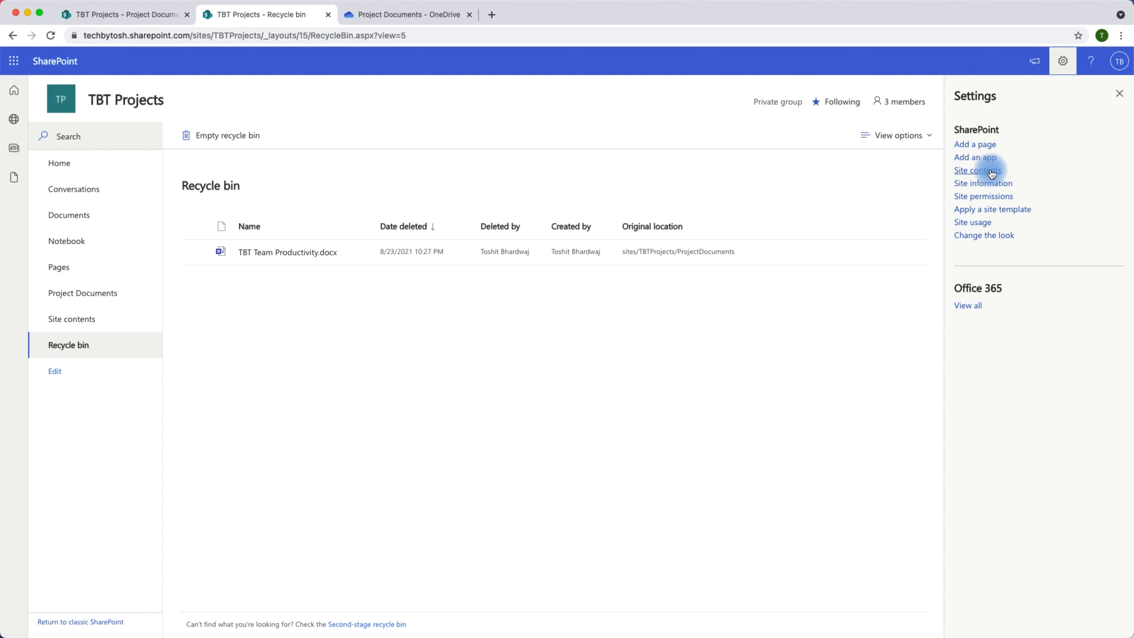
pyautogui.click(990, 171)
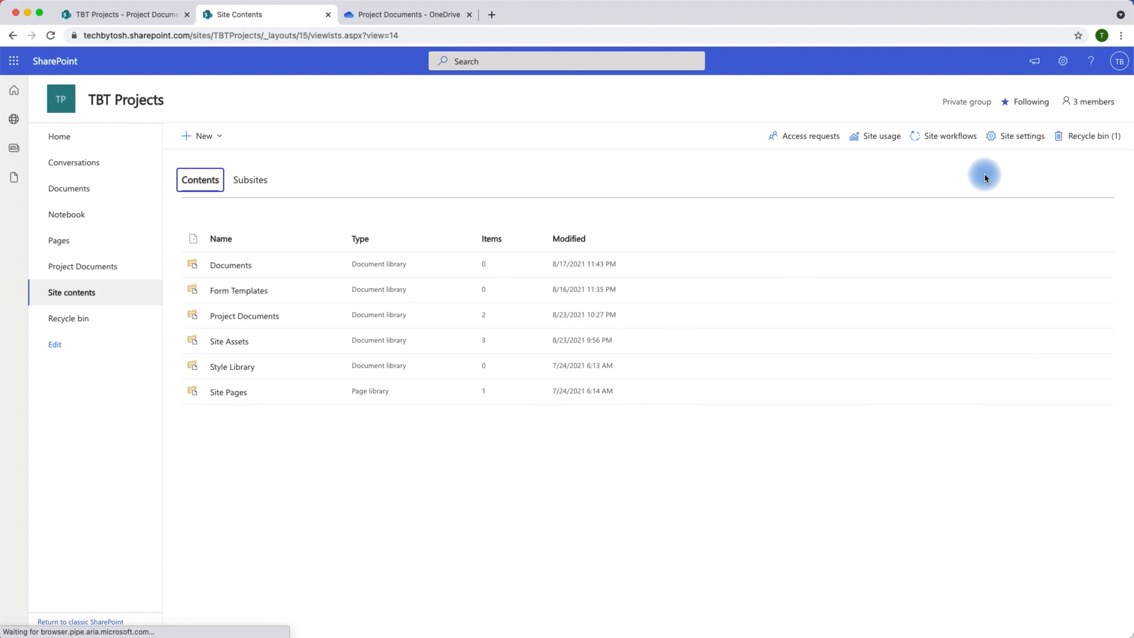
pyautogui.click(1093, 136)
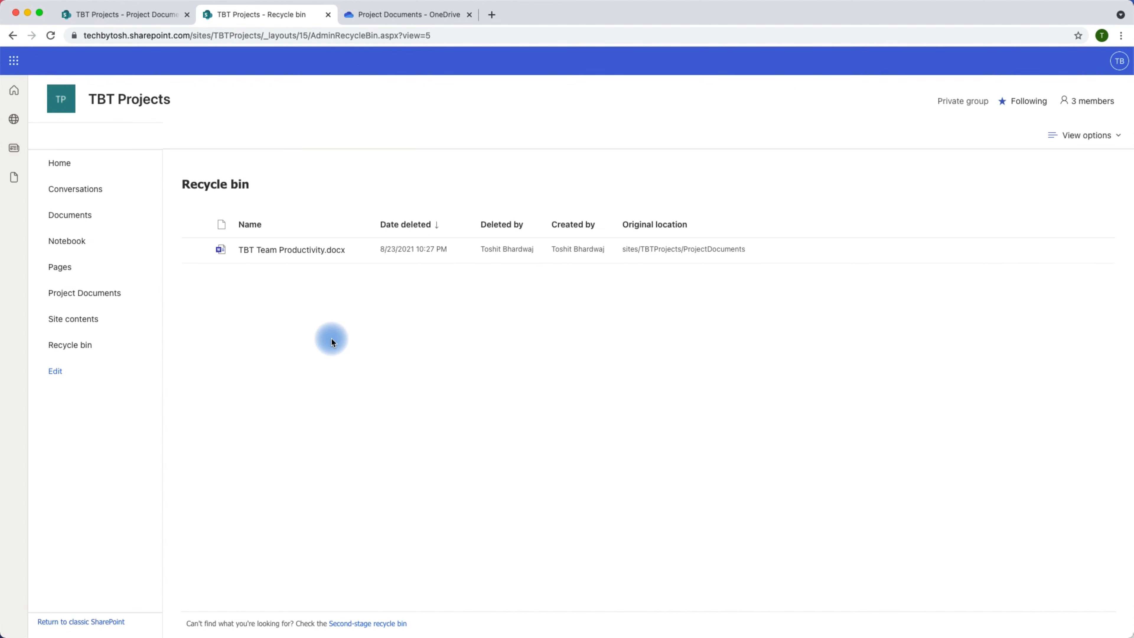
pyautogui.click(195, 253)
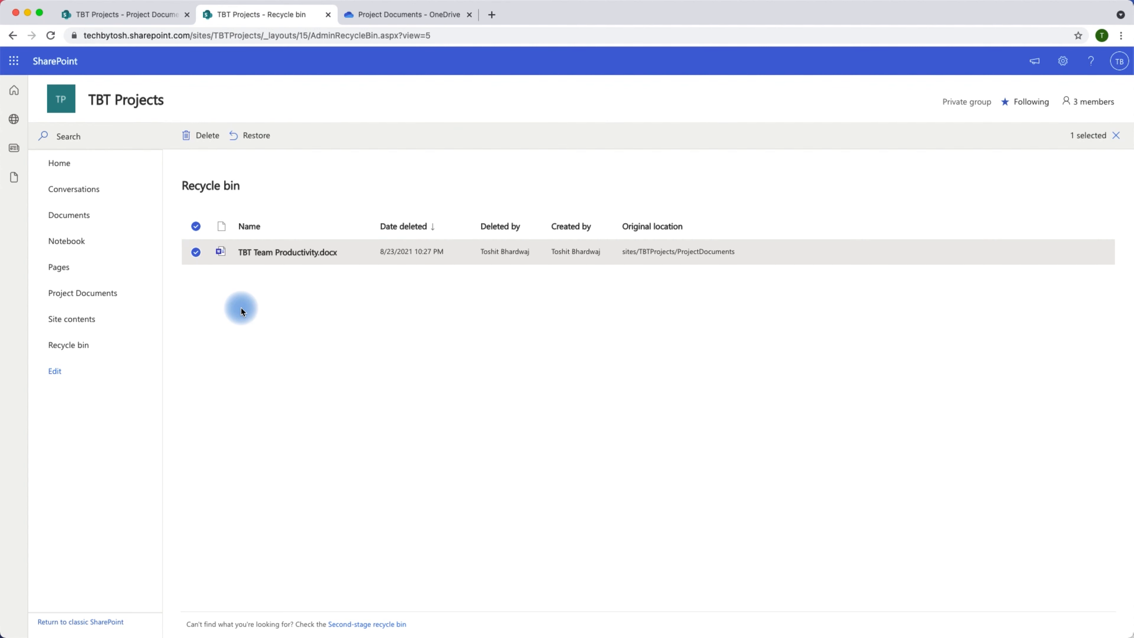
pyautogui.click(261, 139)
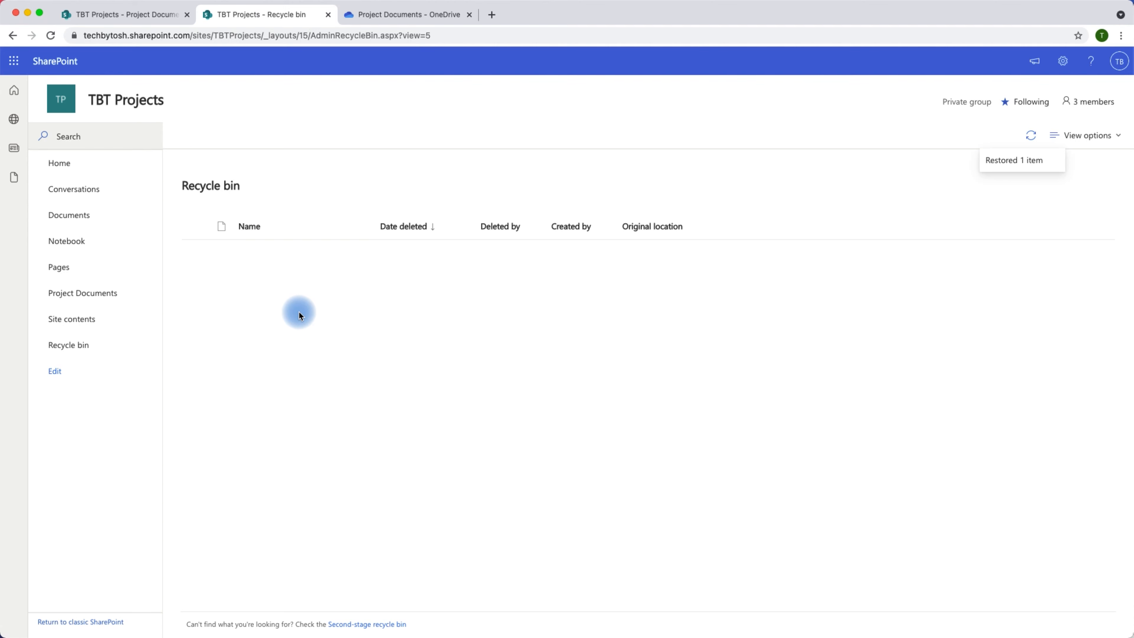
# Step: Delete the Project Documents library through its library settings, sending it to the site's recycle bin
pyautogui.click(76, 293)
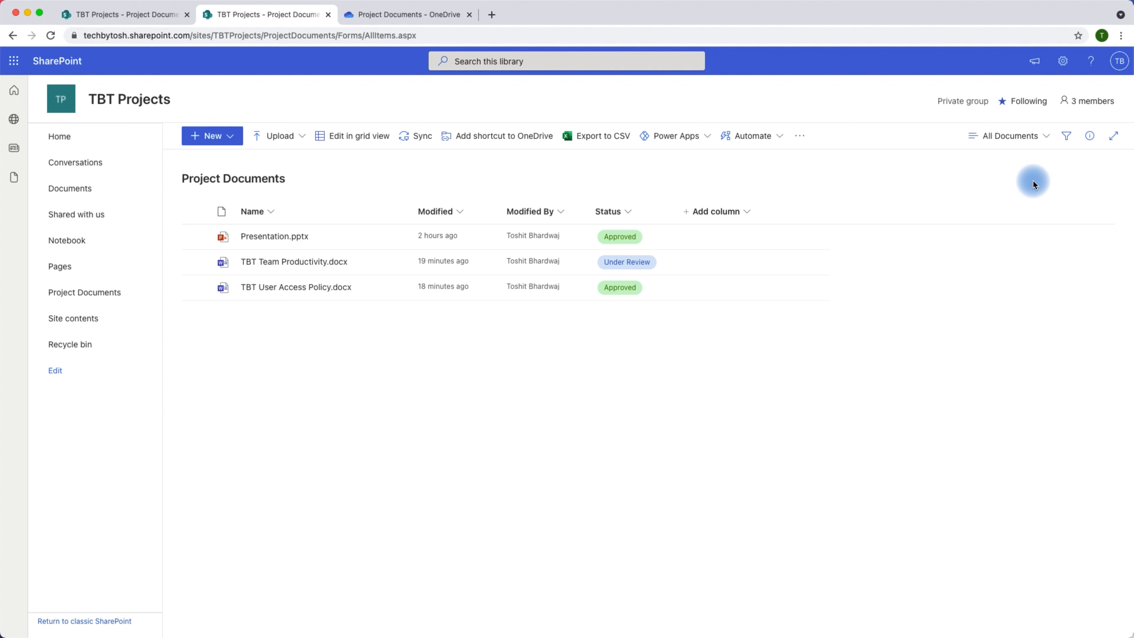
pyautogui.click(1066, 65)
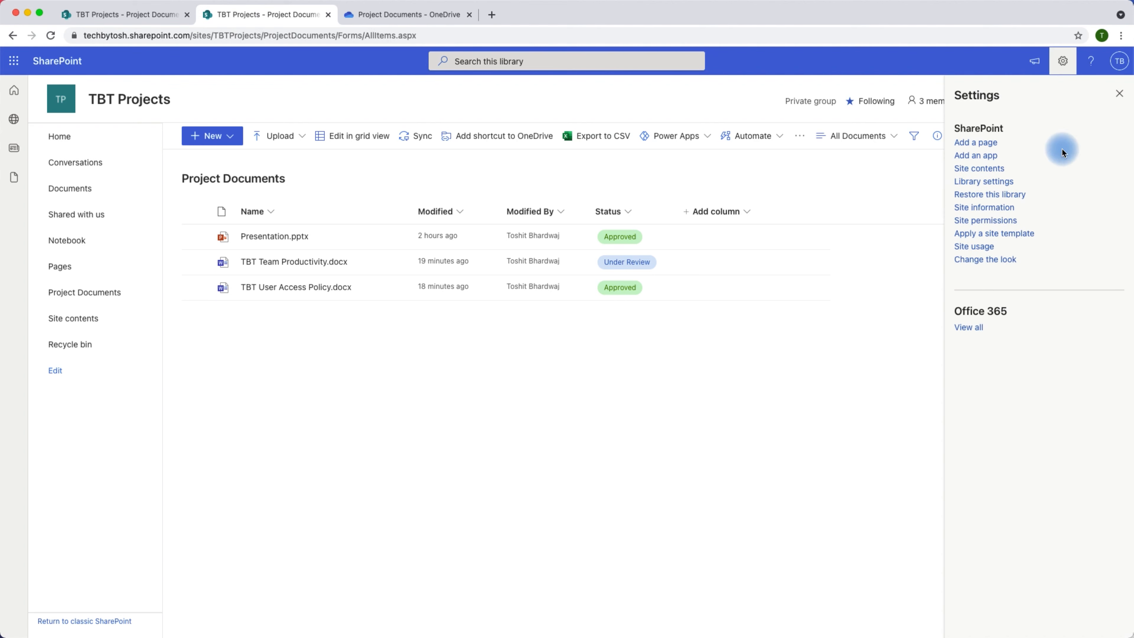
pyautogui.click(1008, 183)
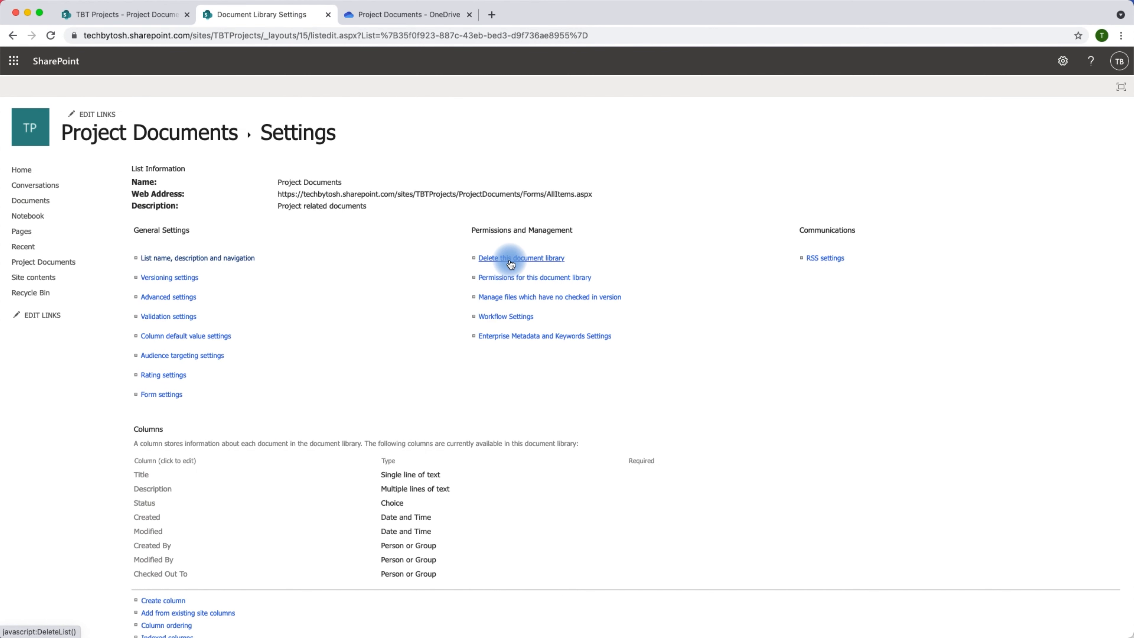
pyautogui.click(498, 258)
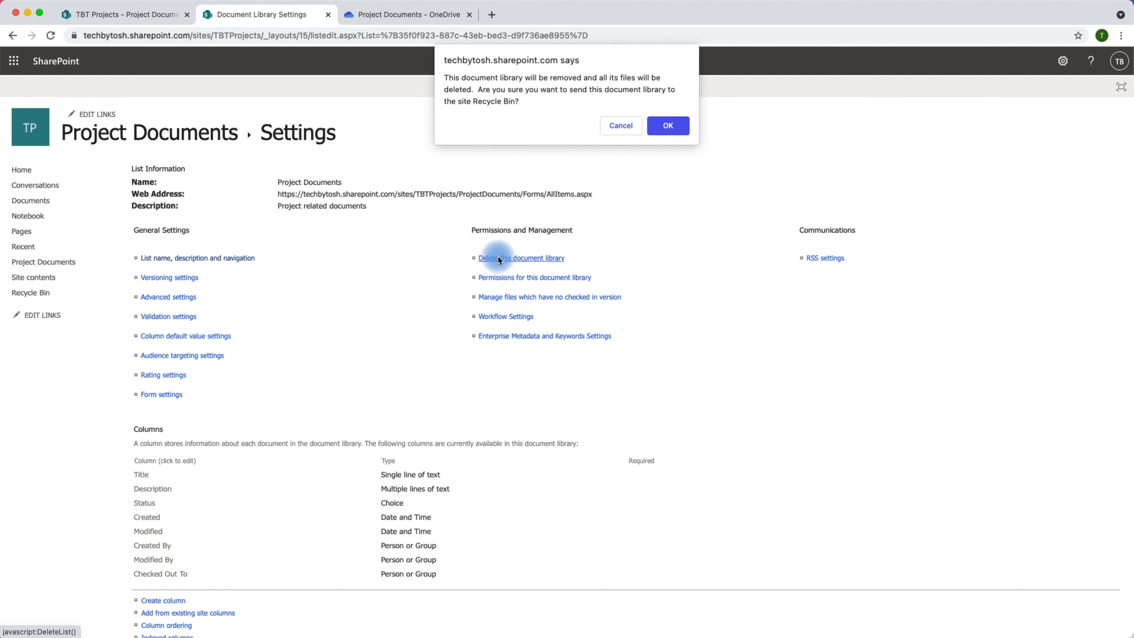
pyautogui.click(666, 125)
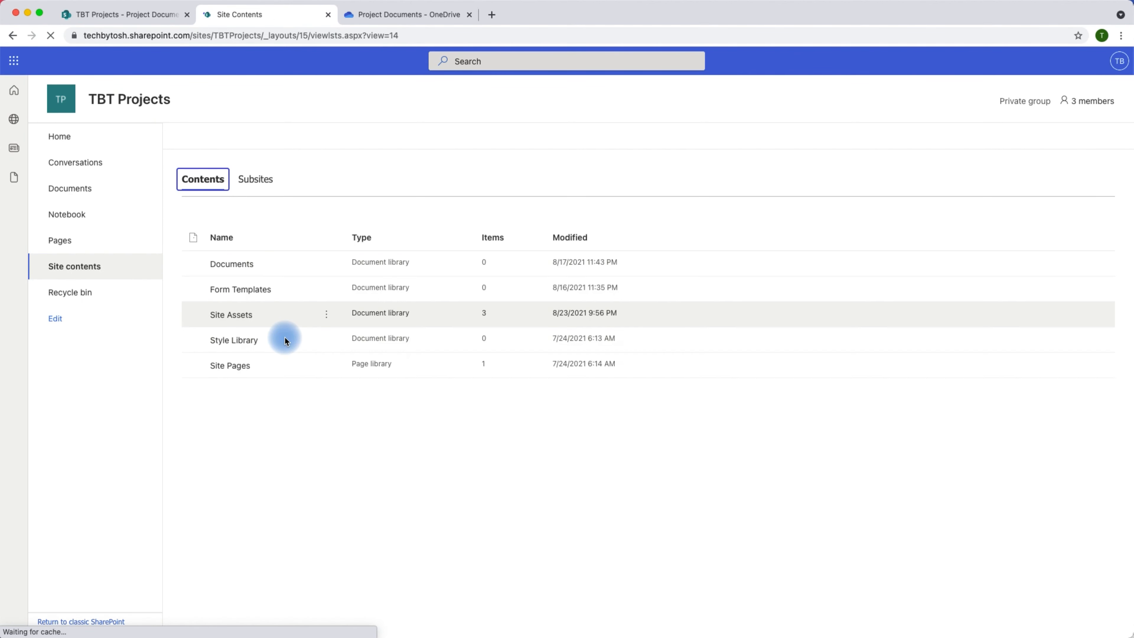
# Step: Restore the Project Documents library from the site's recycle bin, reaching the bin through the site contents
pyautogui.click(72, 268)
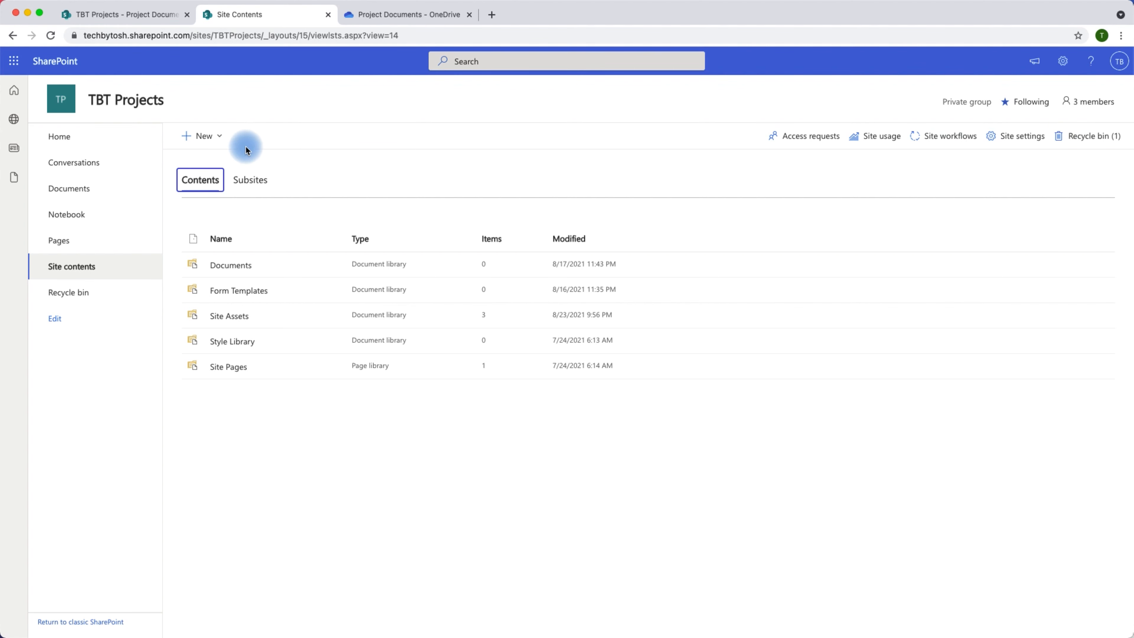
pyautogui.click(1062, 63)
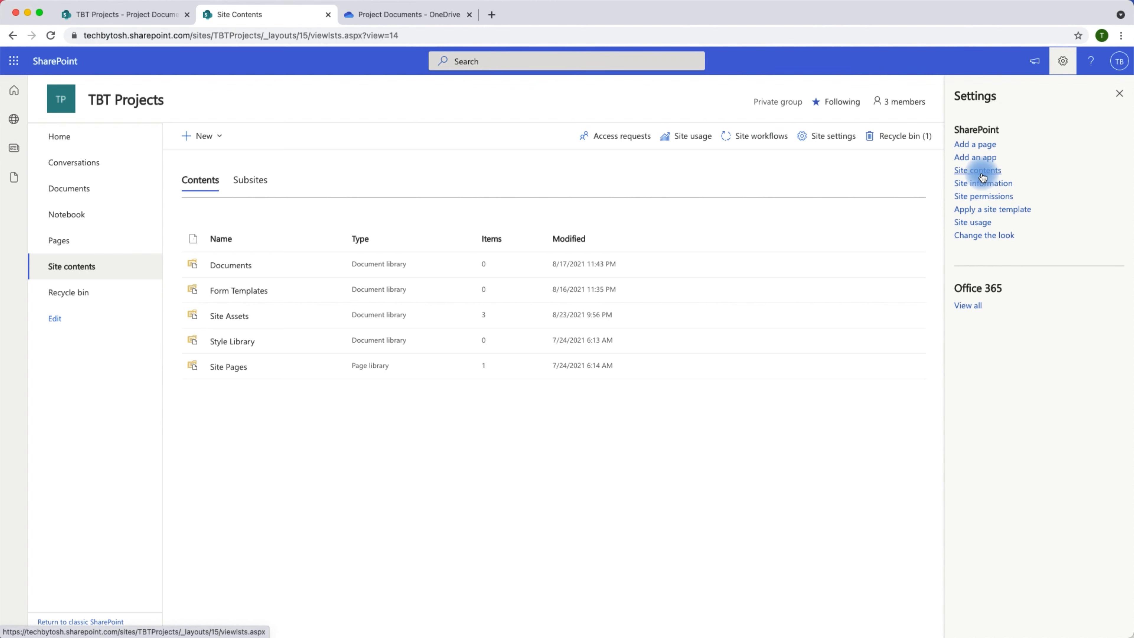
pyautogui.click(979, 172)
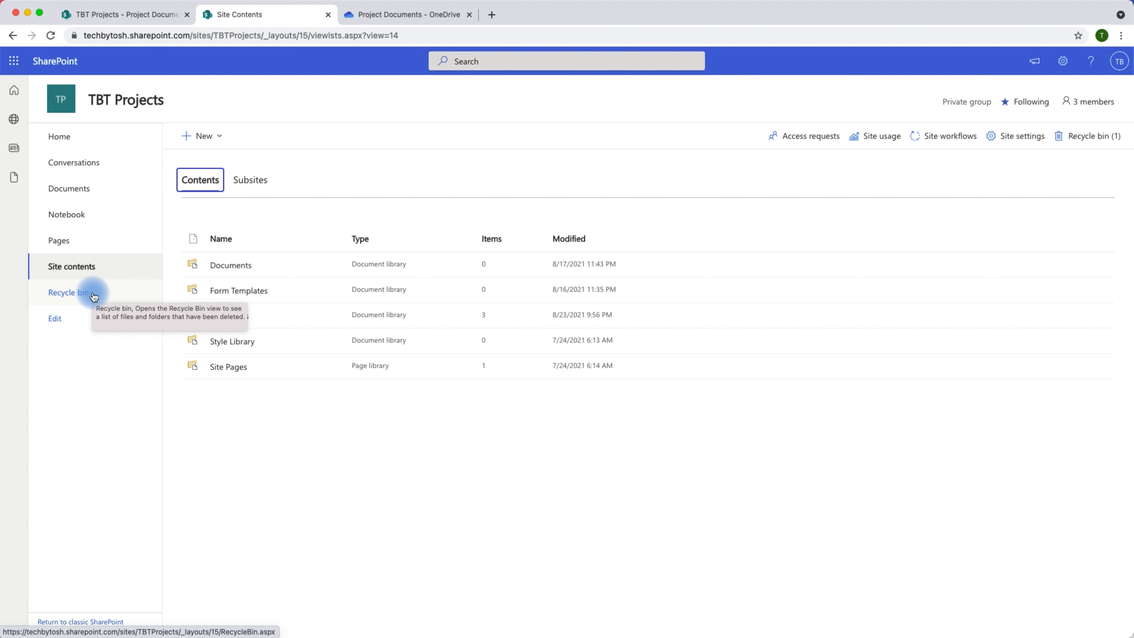
pyautogui.click(1082, 136)
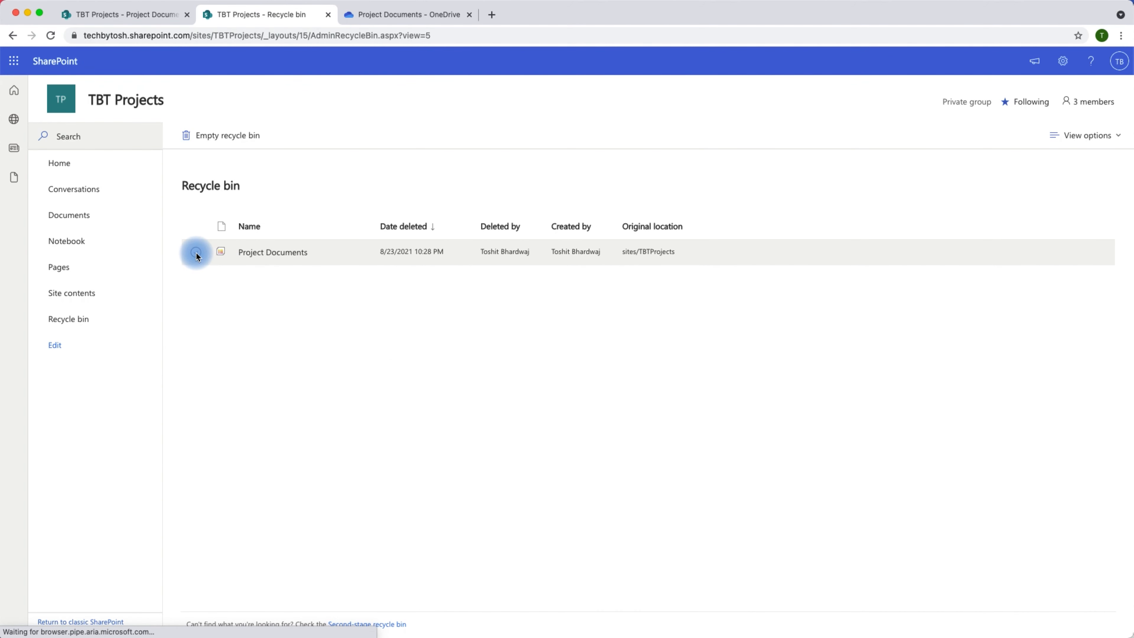
pyautogui.click(195, 252)
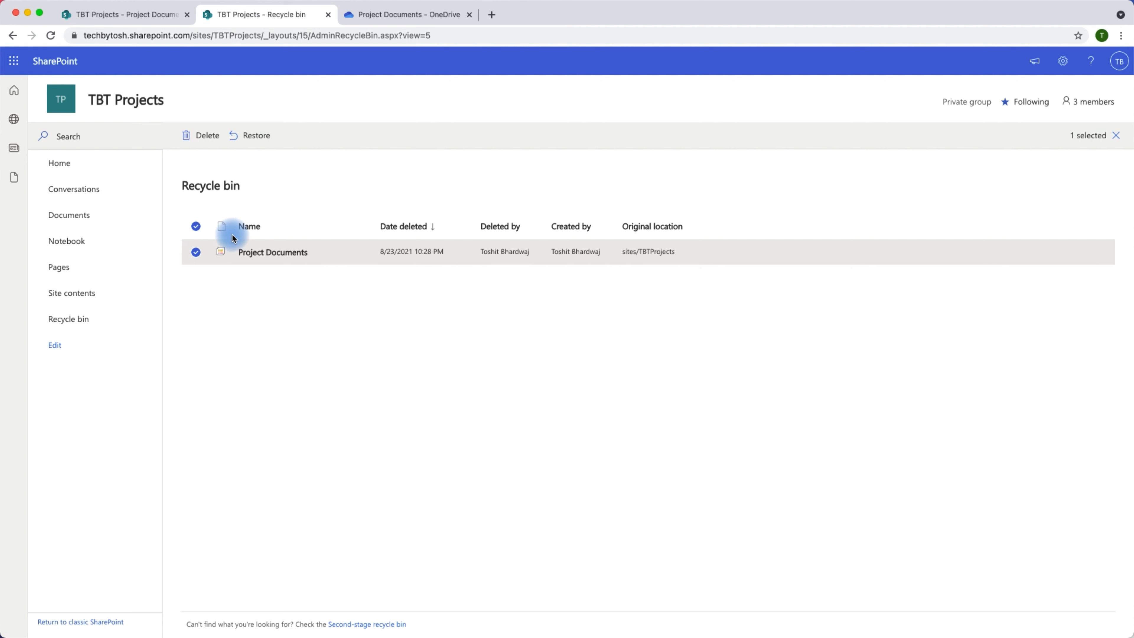
pyautogui.click(255, 137)
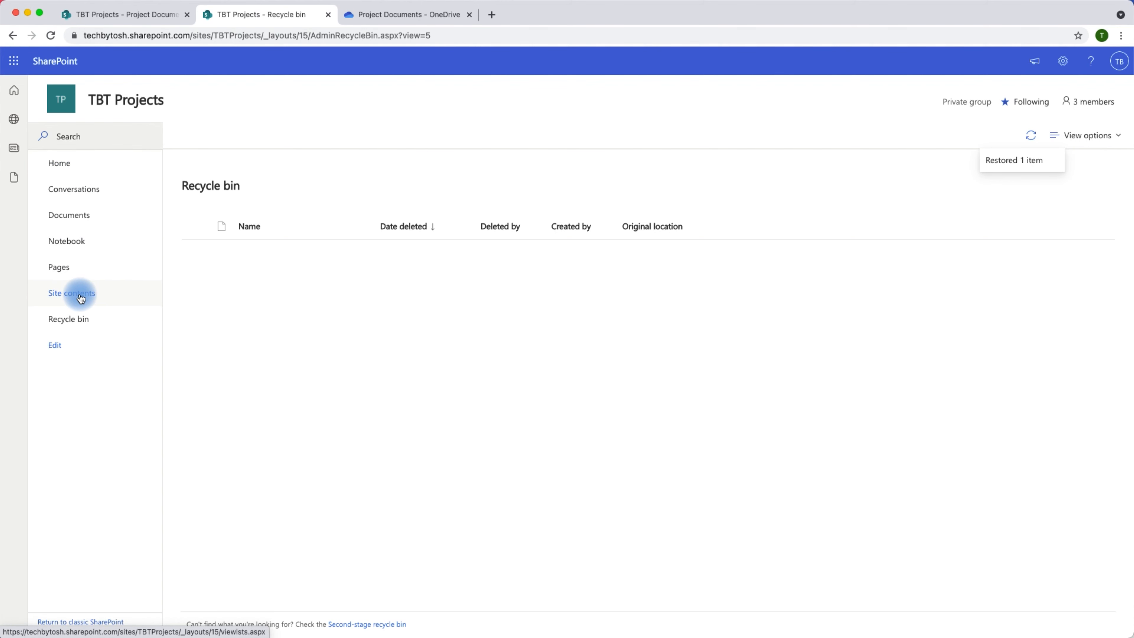
# Step: Set the restored Project Documents library to display on the Quick Launch, and open it from the site home page's navigation
pyautogui.click(80, 294)
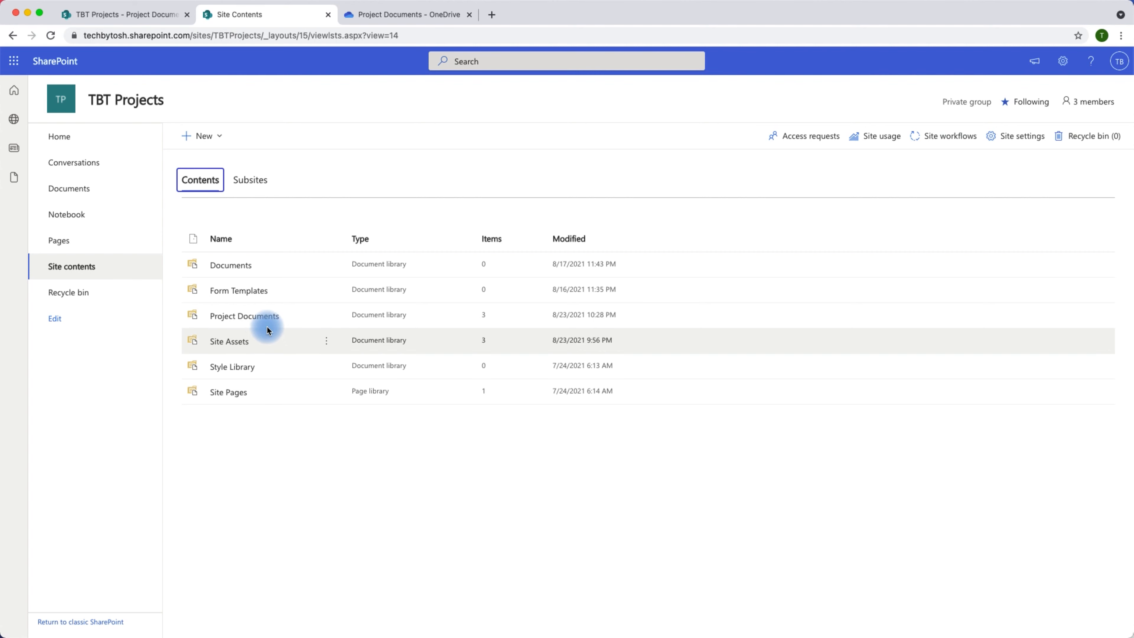
pyautogui.click(255, 319)
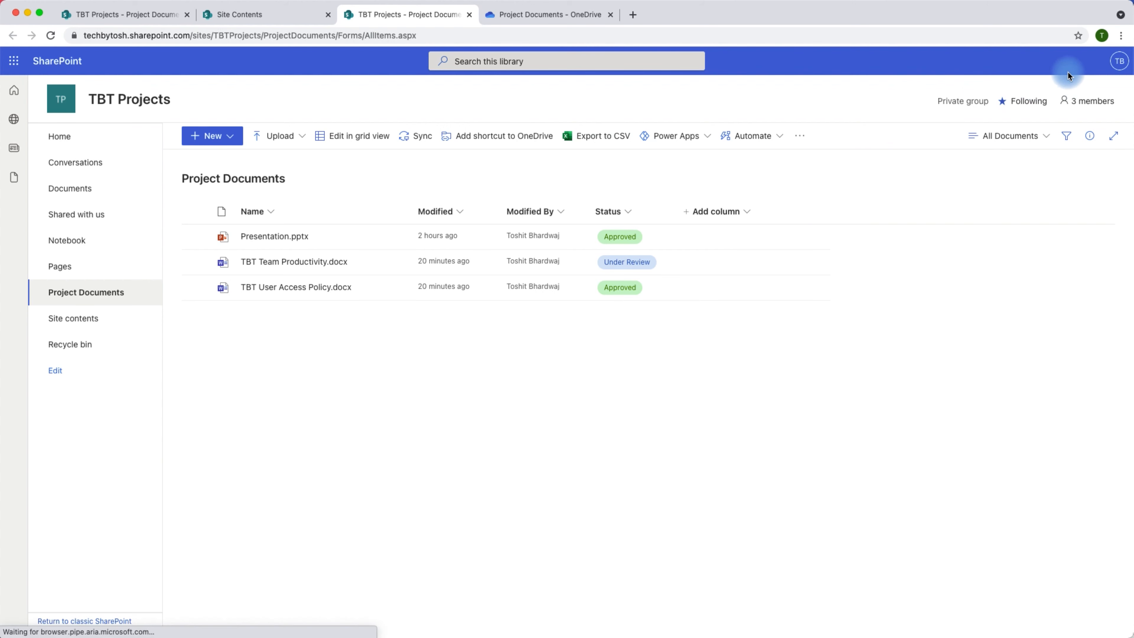
pyautogui.click(1062, 62)
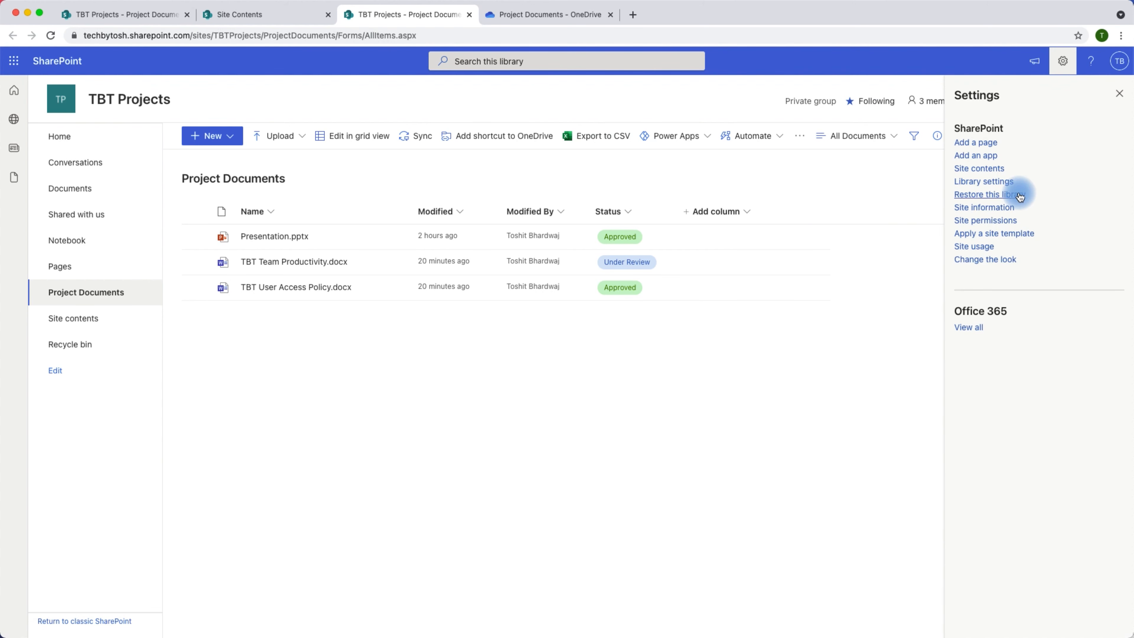
pyautogui.click(993, 183)
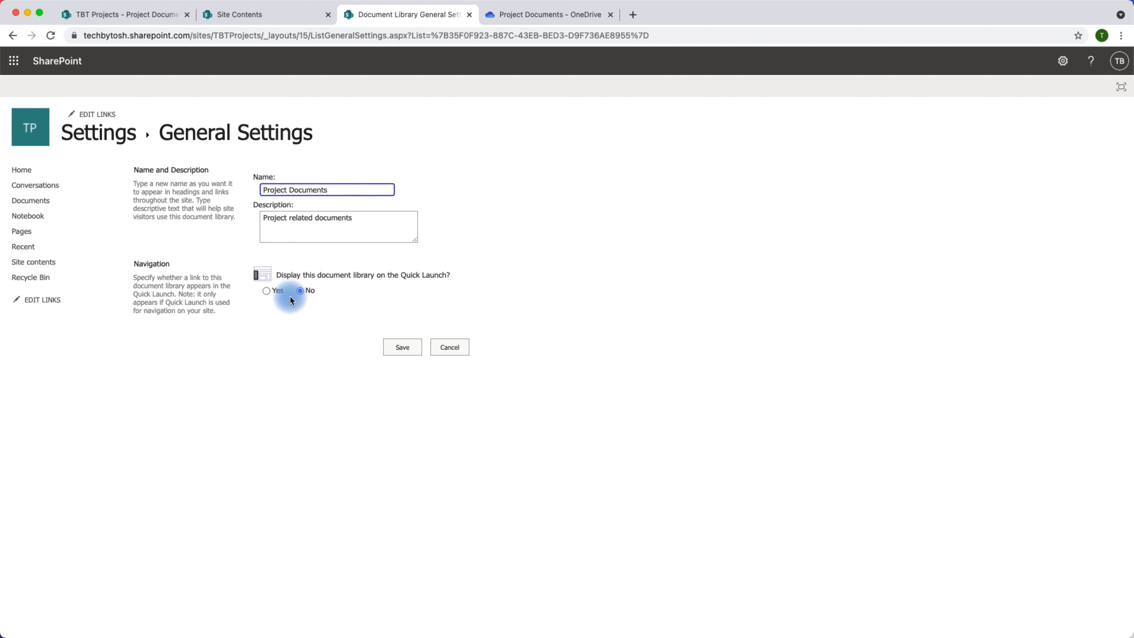
pyautogui.click(267, 291)
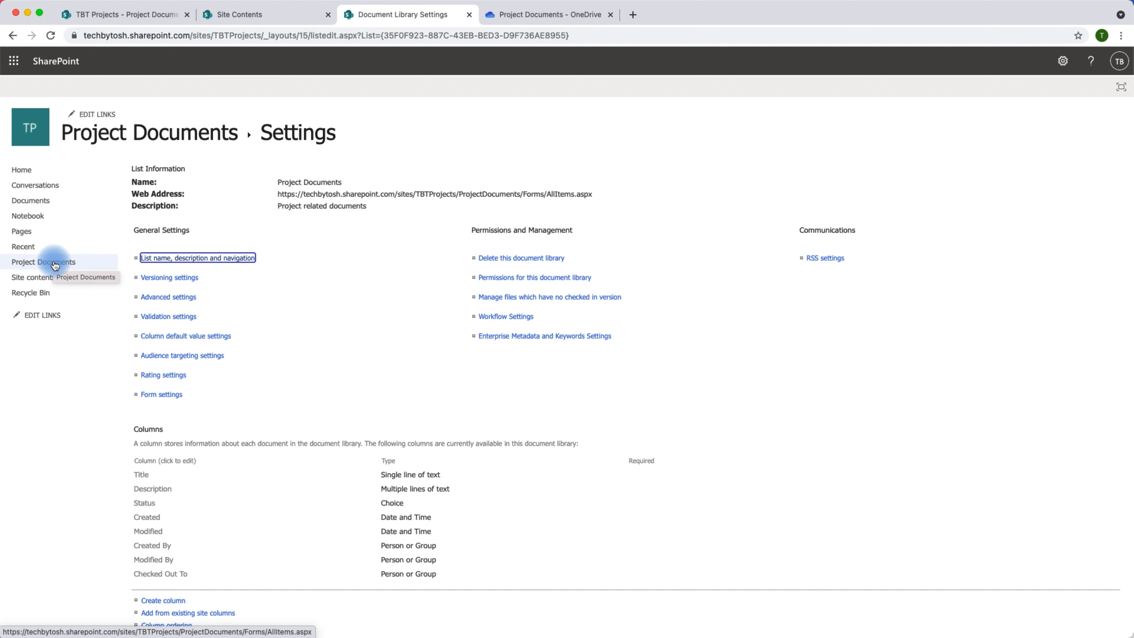
pyautogui.click(26, 171)
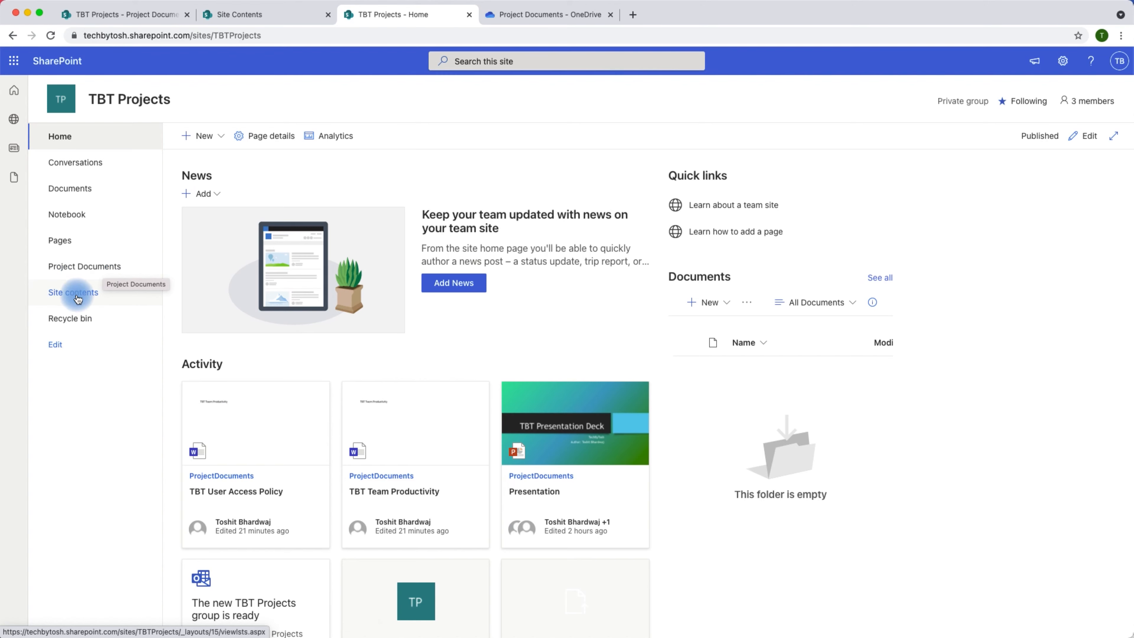
pyautogui.click(106, 268)
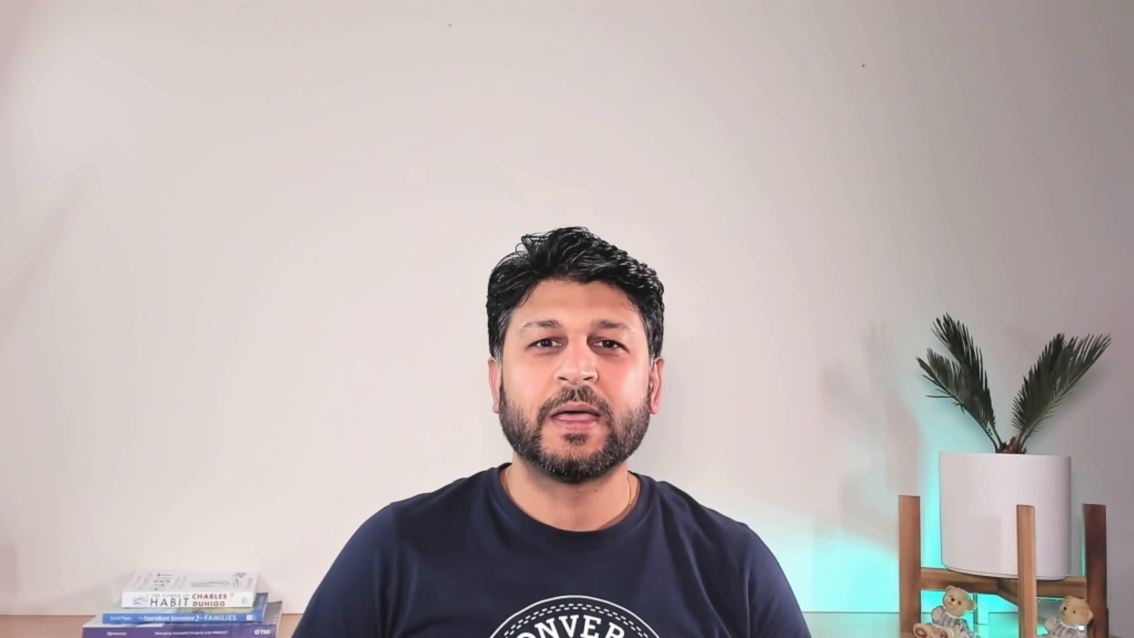